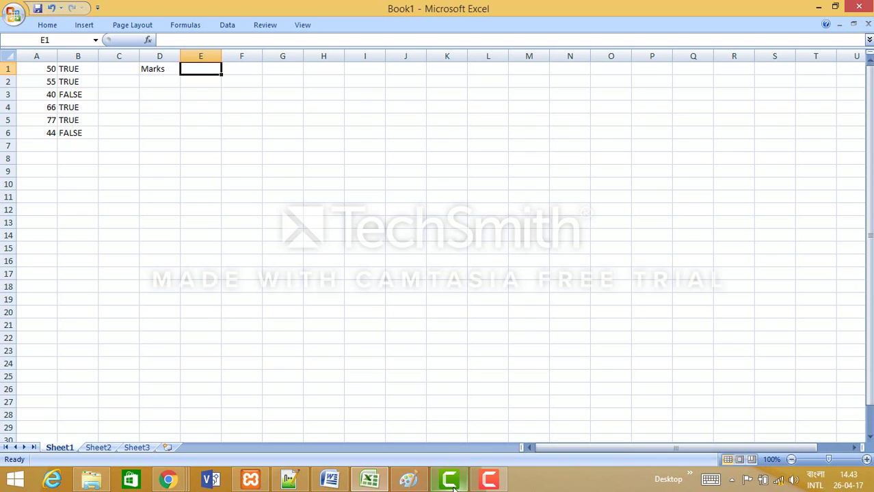
Review the IF syntax sketch in Paint and the existing IF formulas in cells B1 and B3 in Excel.
click(409, 480)
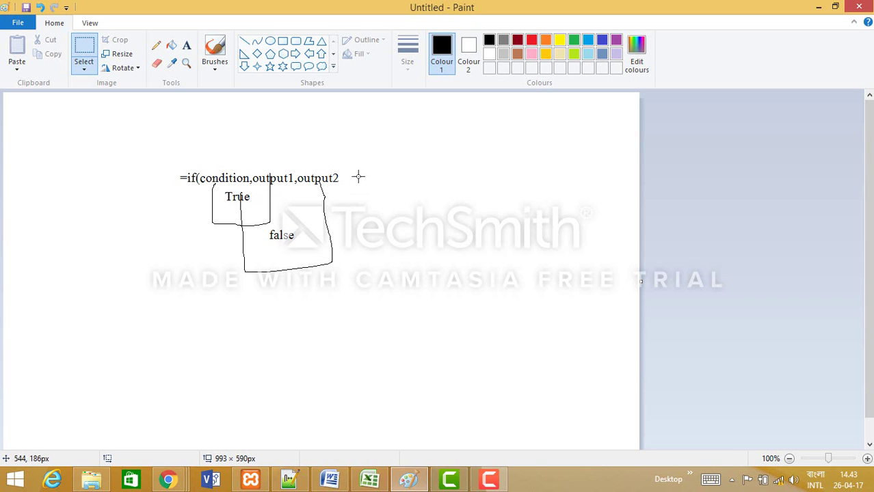
click(370, 481)
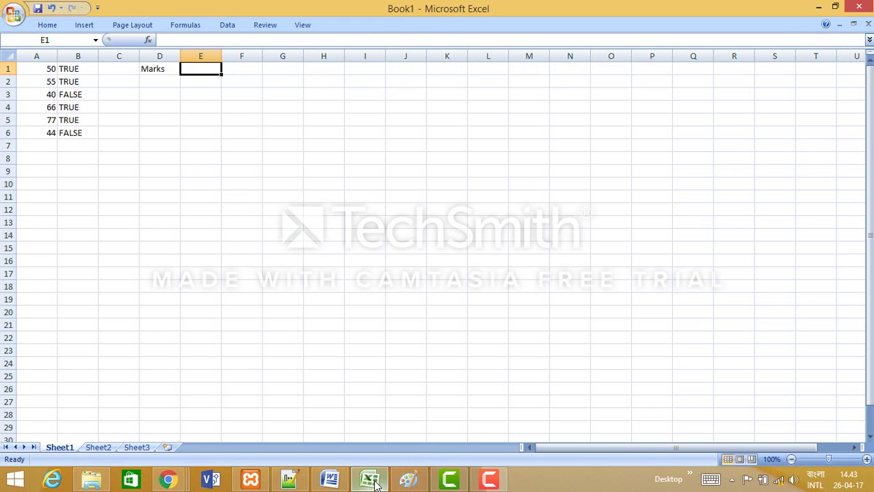
click(83, 69)
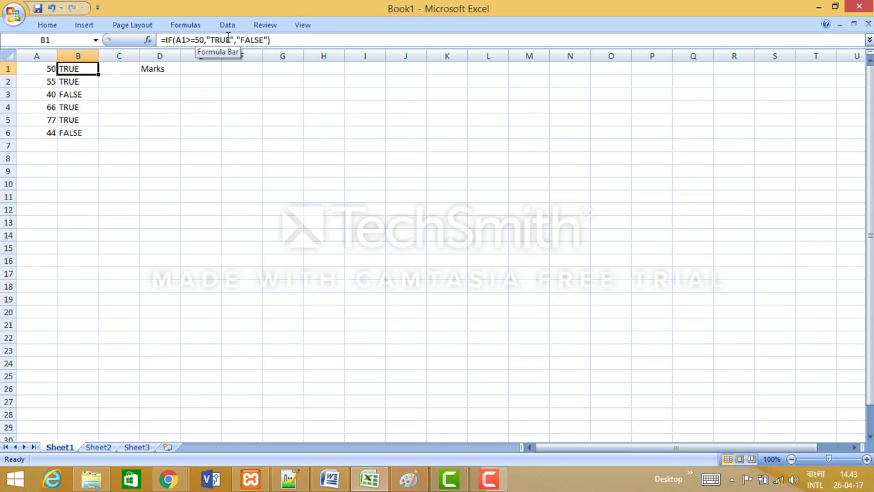
click(76, 97)
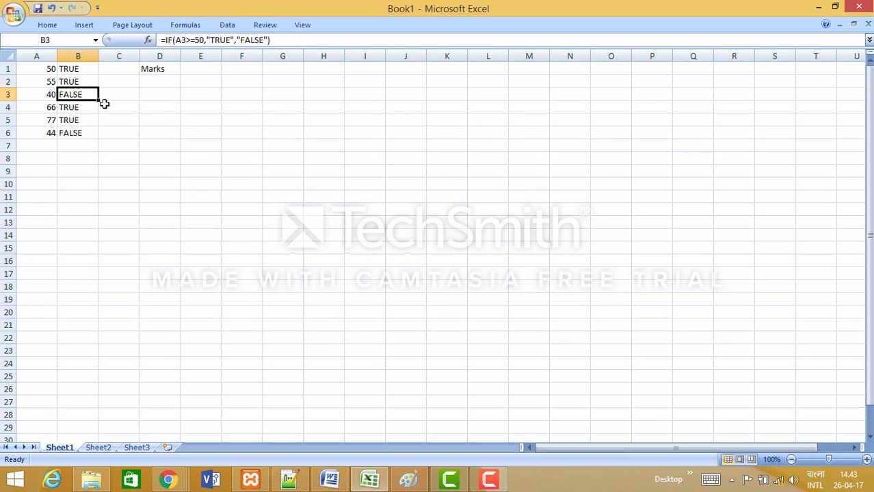
Fill the IF formula from B1 down to B10 and enter 90, 67 and 44 in cells A7 to A9.
click(81, 70)
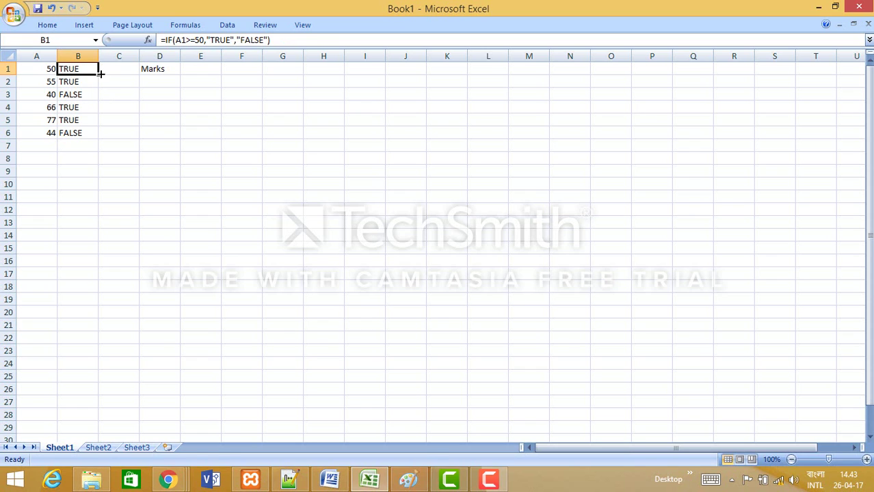
drag(100, 72, 100, 191)
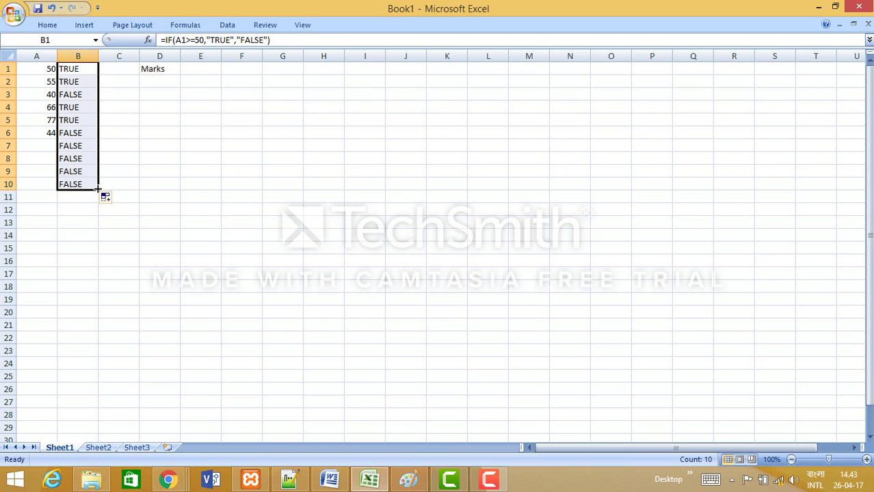
click(53, 143)
text(98)
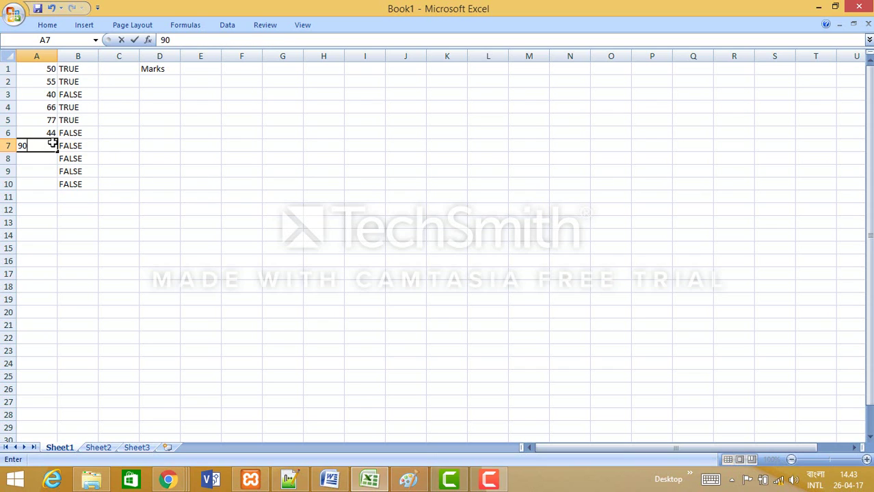
key(Return)
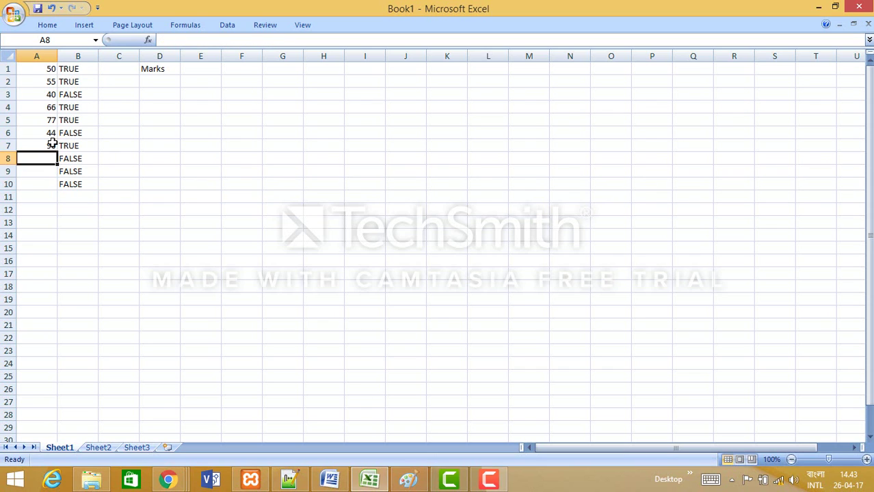
text(67)
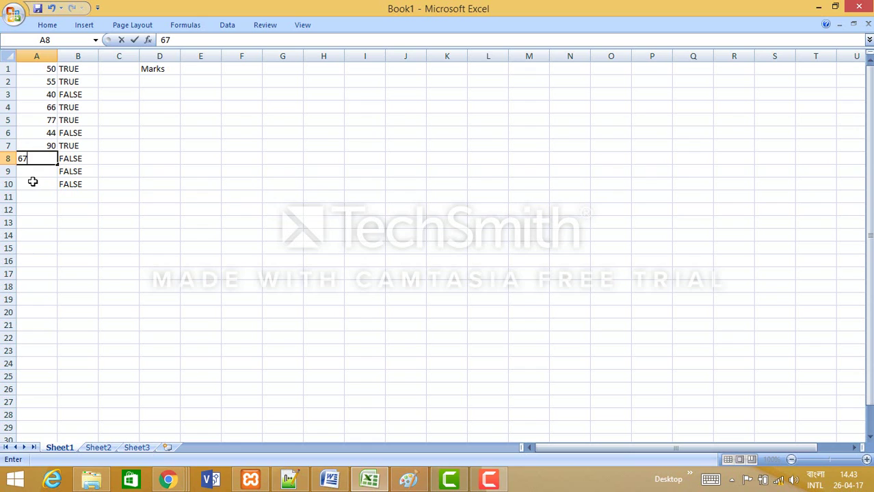
key(Return)
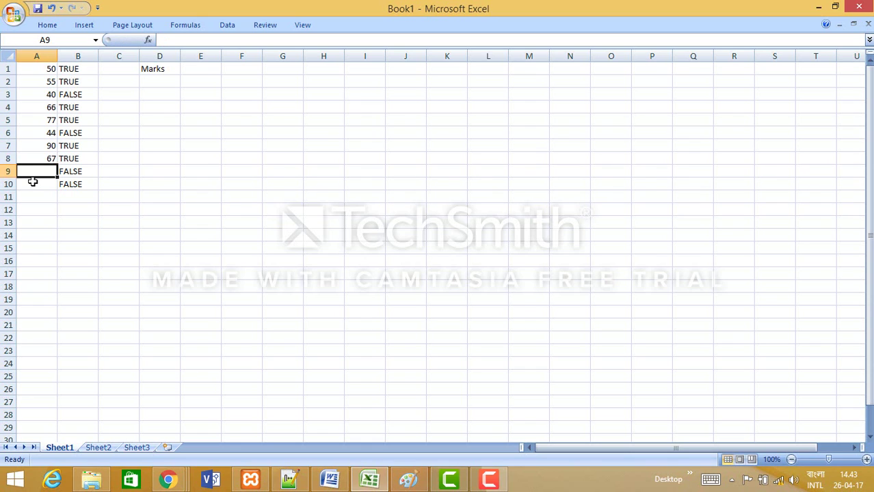
text(44)
key(Return)
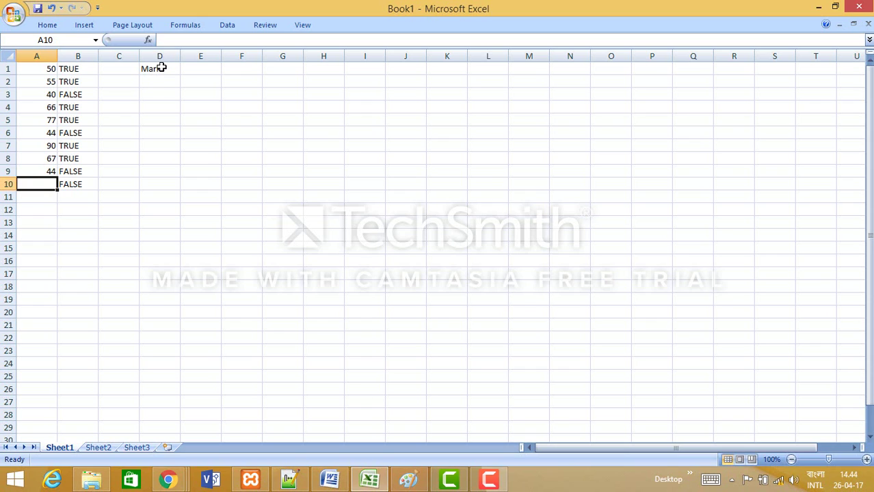
Add the header Grade in cell E1 beside the Marks header.
click(162, 68)
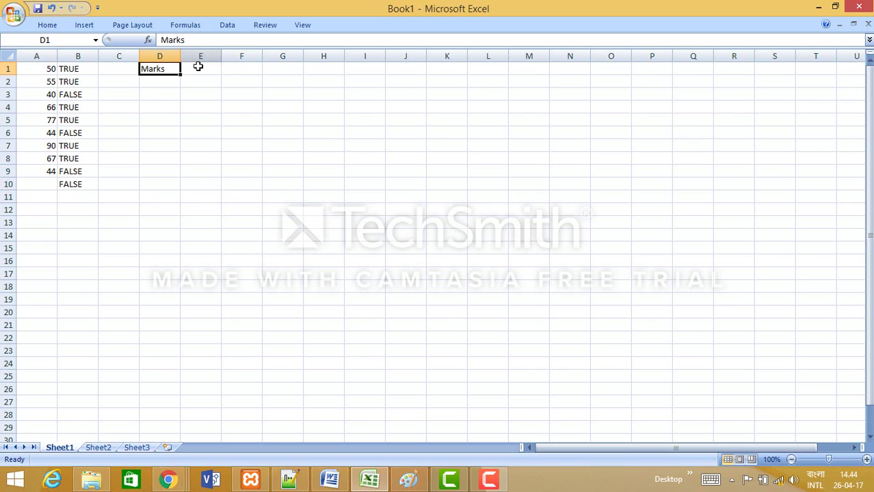
click(197, 69)
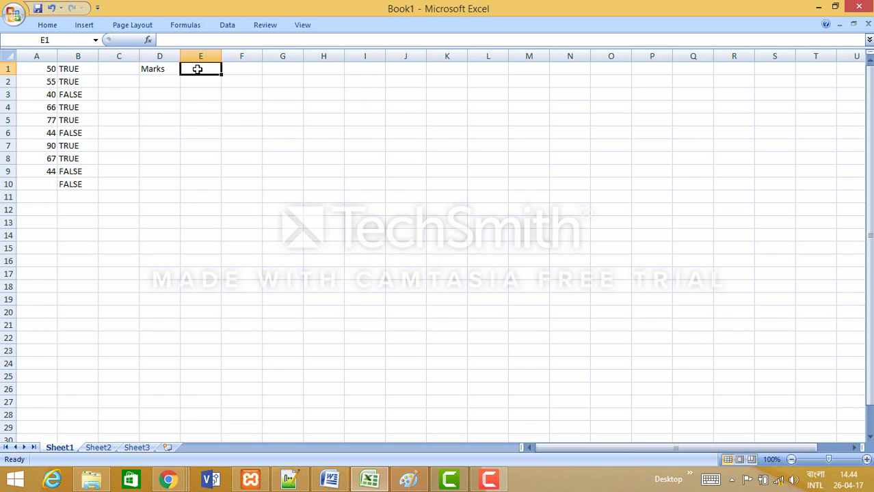
text(Grade)
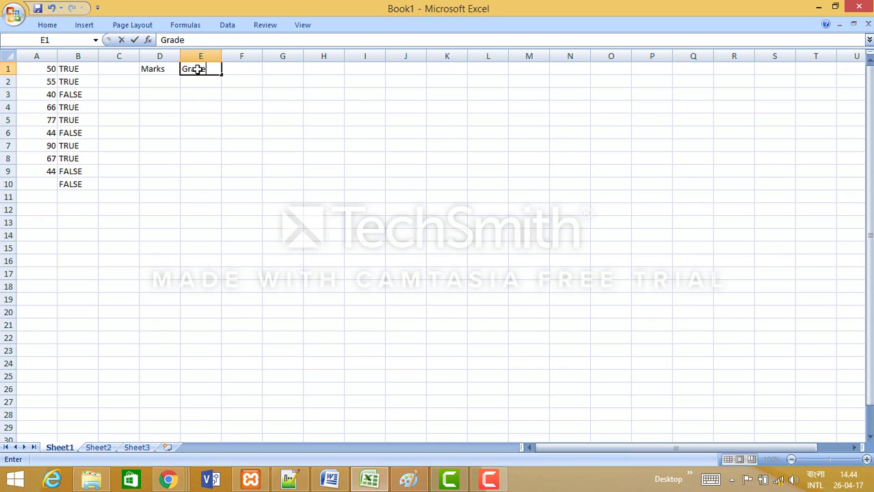
click(160, 81)
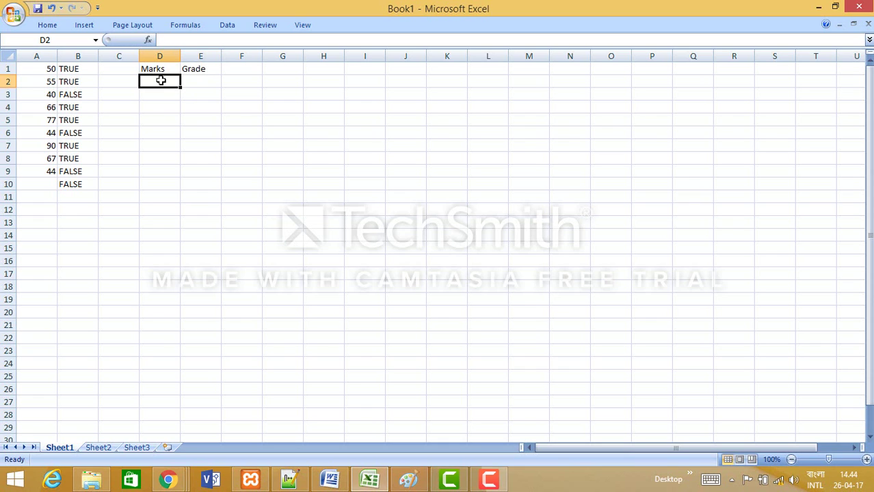
Enter the nested grading formula =IF(D2>=80,"A+",IF(D2>=70,"A",IF(D2>=60,"B",IF(D2>=50,"C","F")))) in cell E2.
click(201, 83)
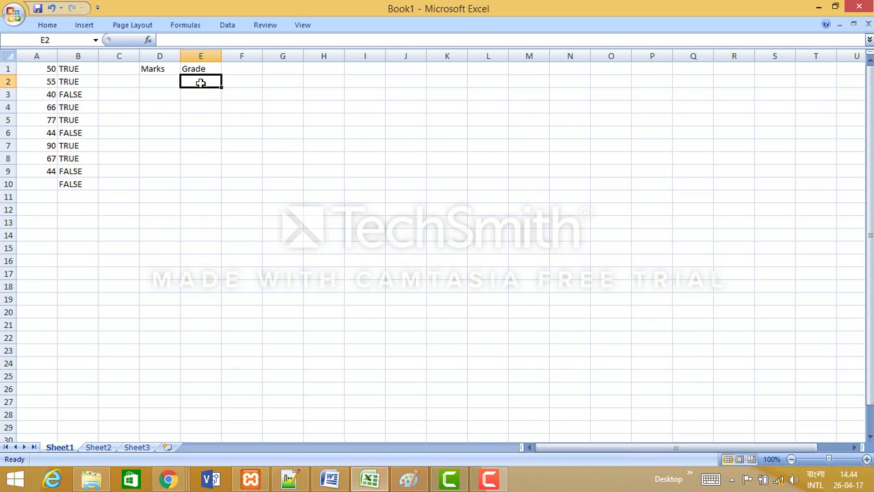
text(=if)
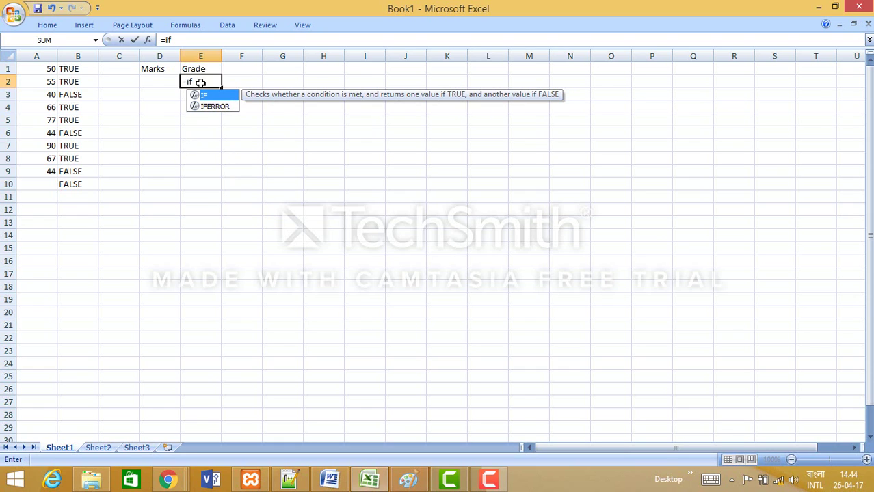
text(()
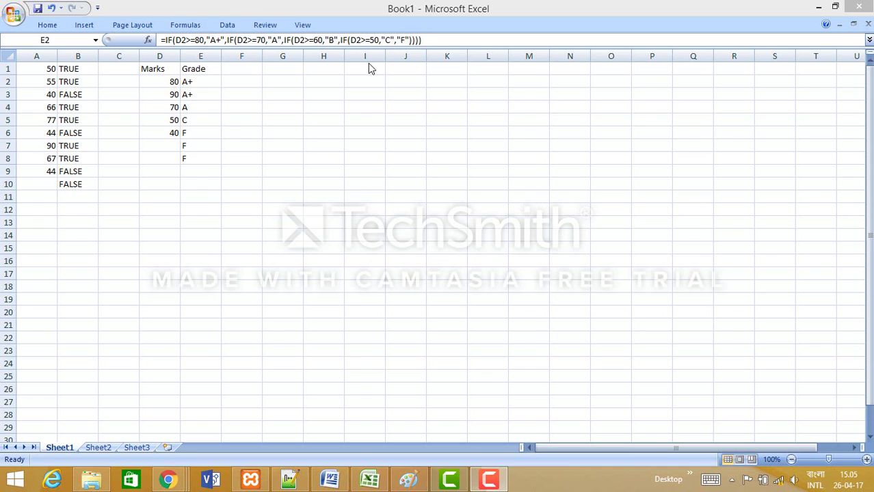
click(426, 37)
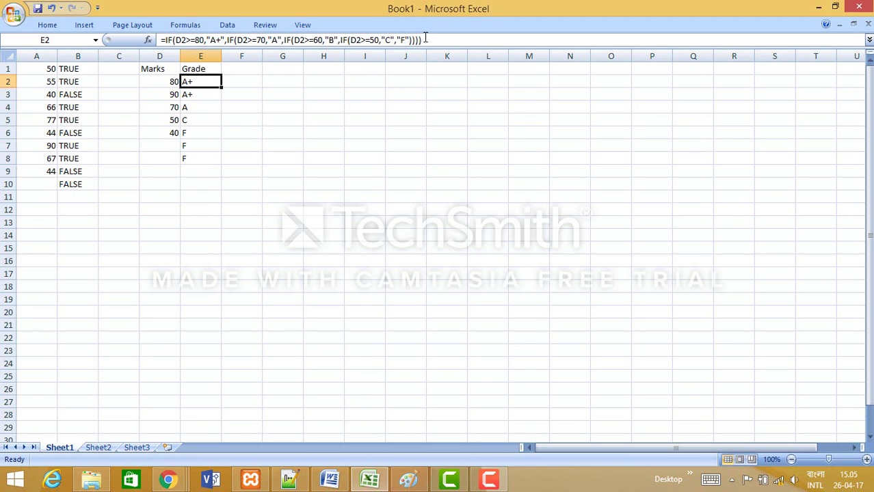
click(428, 40)
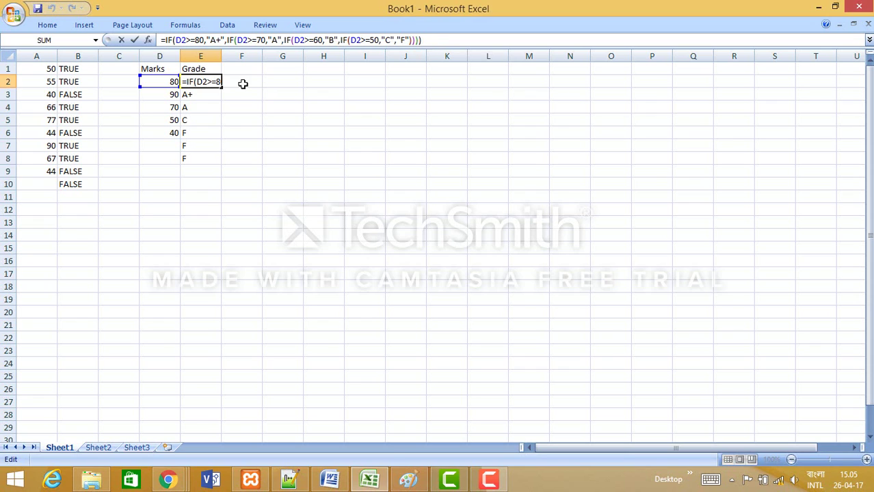
key(Return)
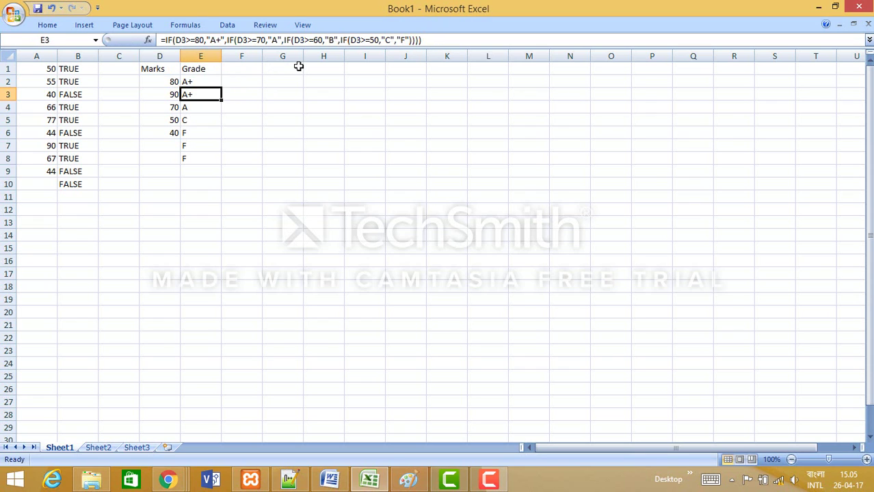
Fill the grade formula from E2 down to E8 and enter the mark 78 in D7.
click(206, 81)
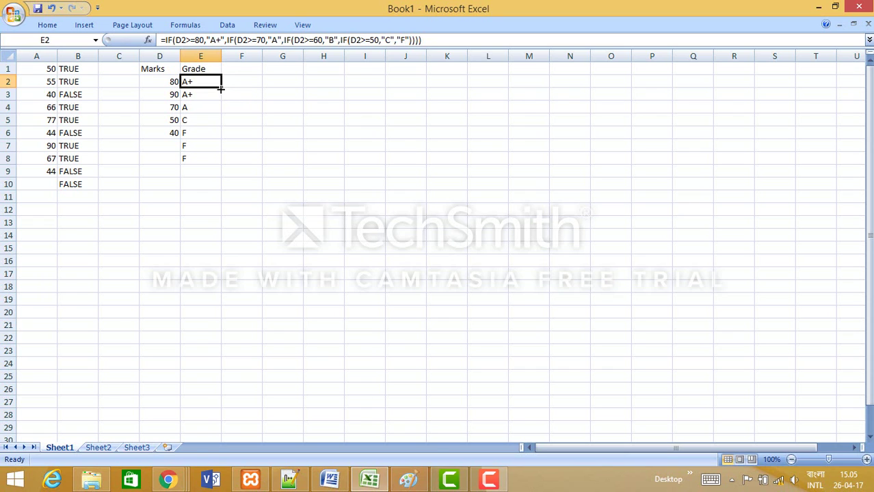
drag(221, 89, 216, 164)
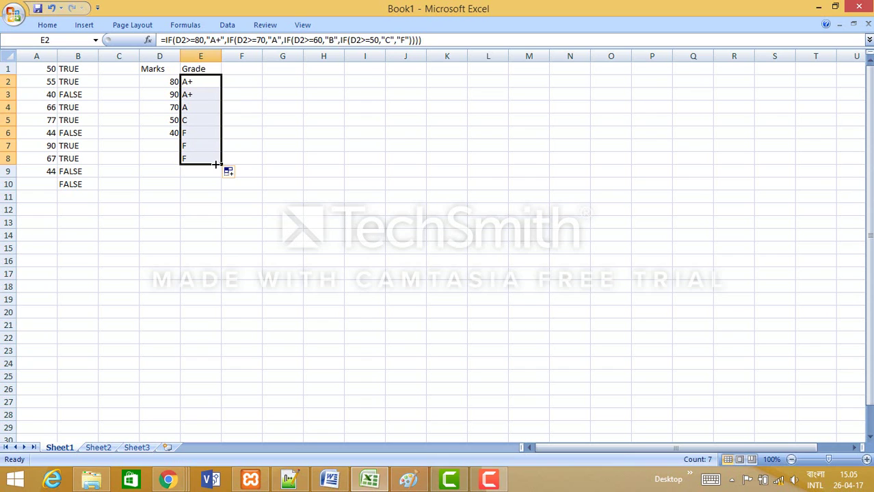
click(169, 145)
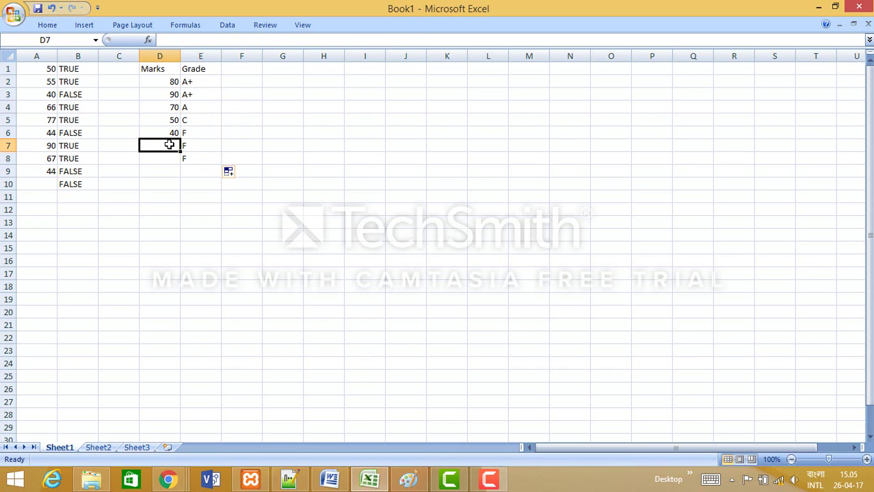
text(78)
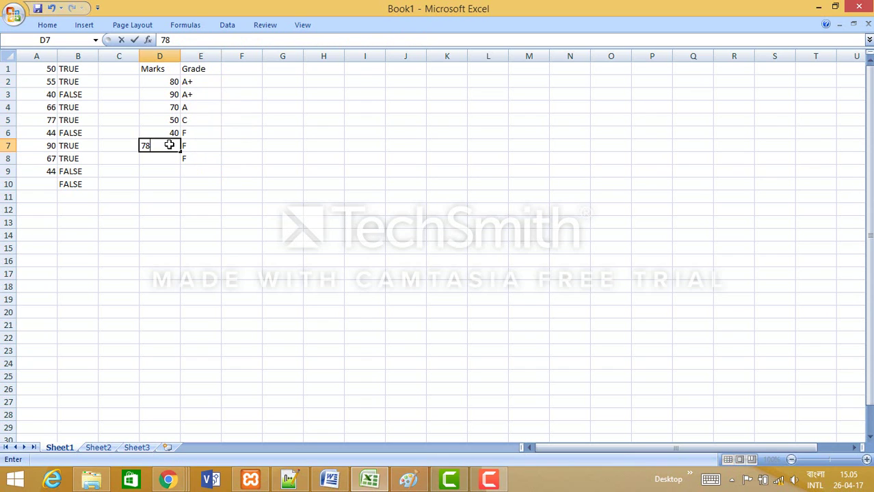
key(Return)
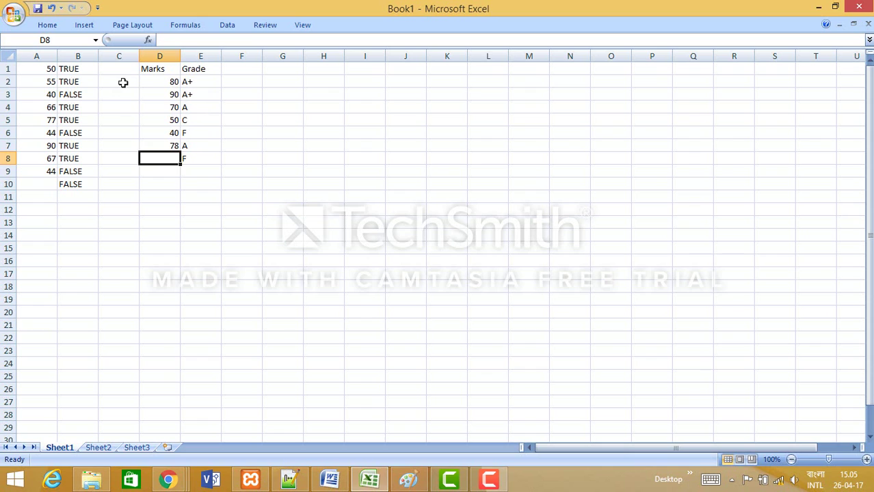
Add the header Subject in cell C1 beside the Marks header.
click(123, 83)
click(118, 72)
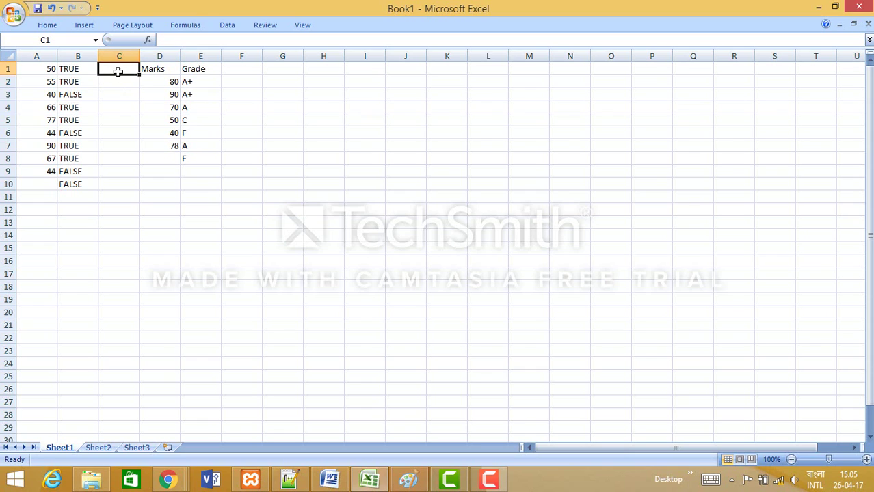
text(Su)
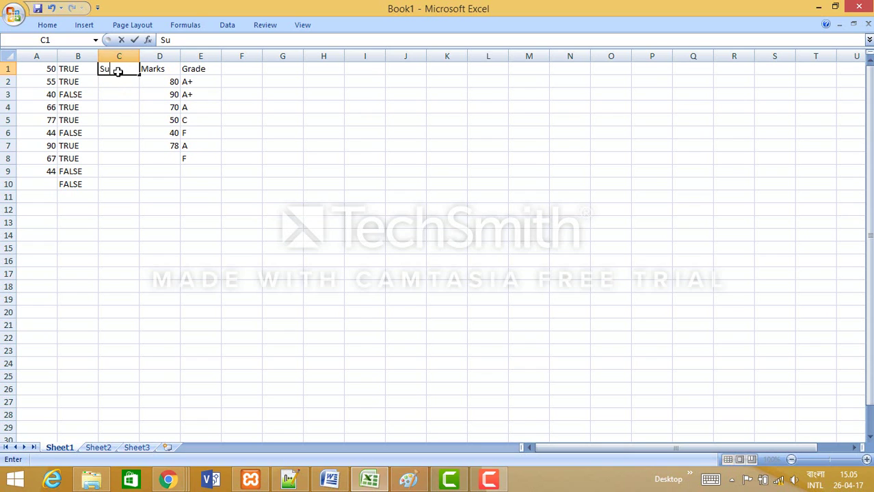
text(bject)
key(Return)
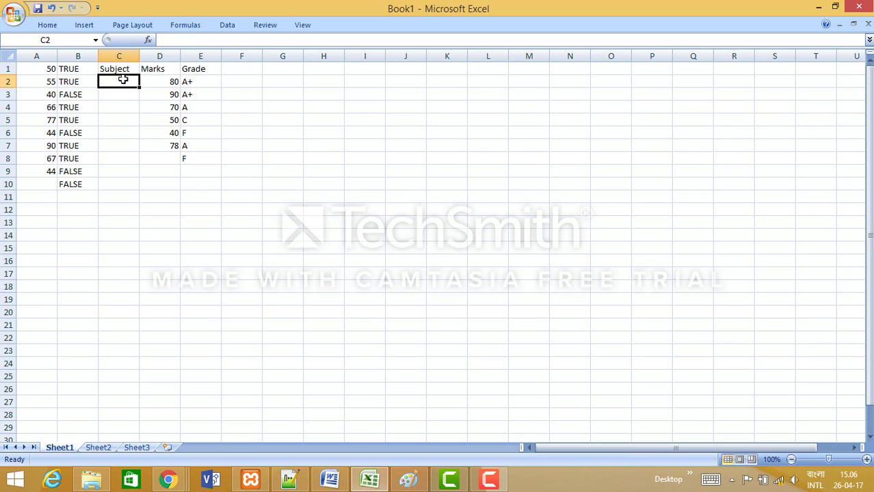
List the subjects Bangla, Math and English in cells C2 to C4.
text(B)
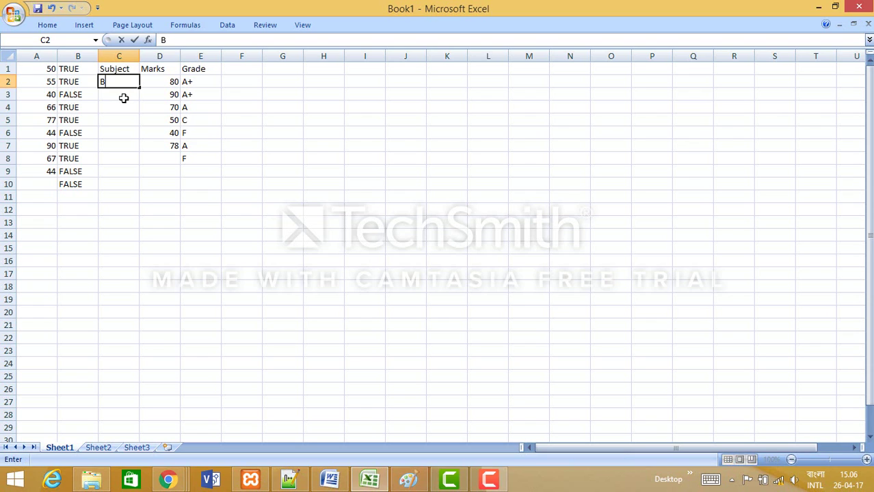
text(angla)
key(Return)
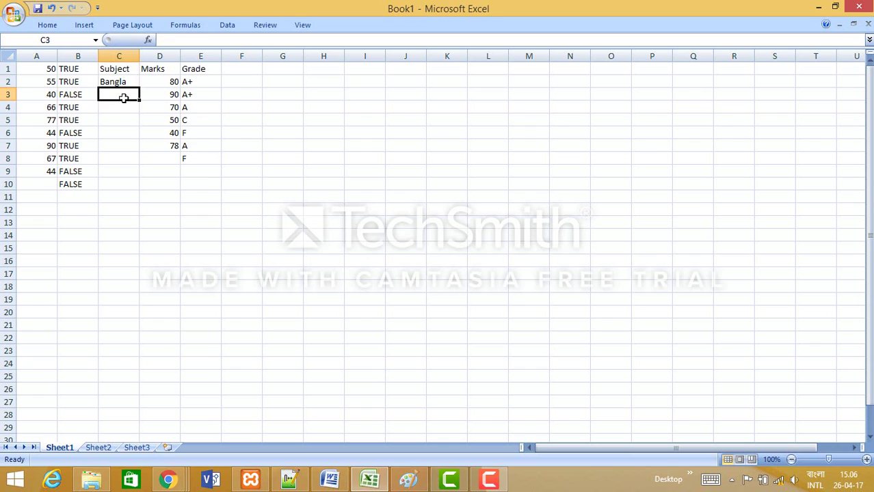
text(Math)
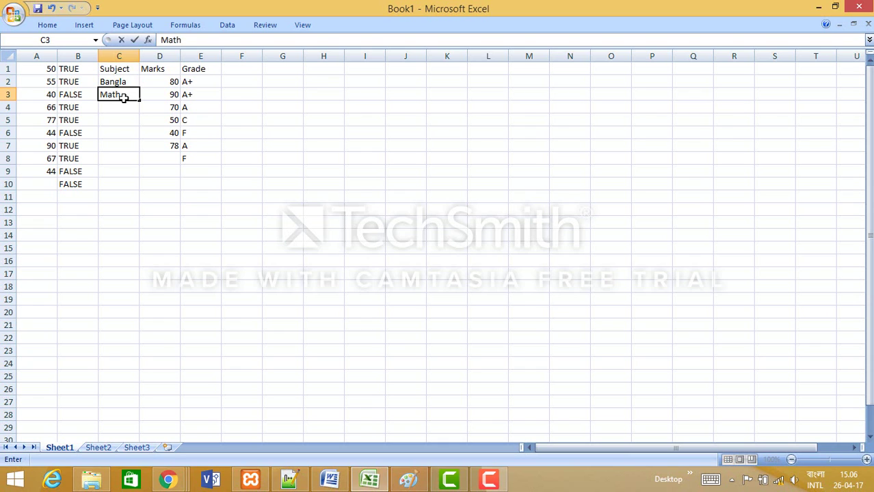
key(Return)
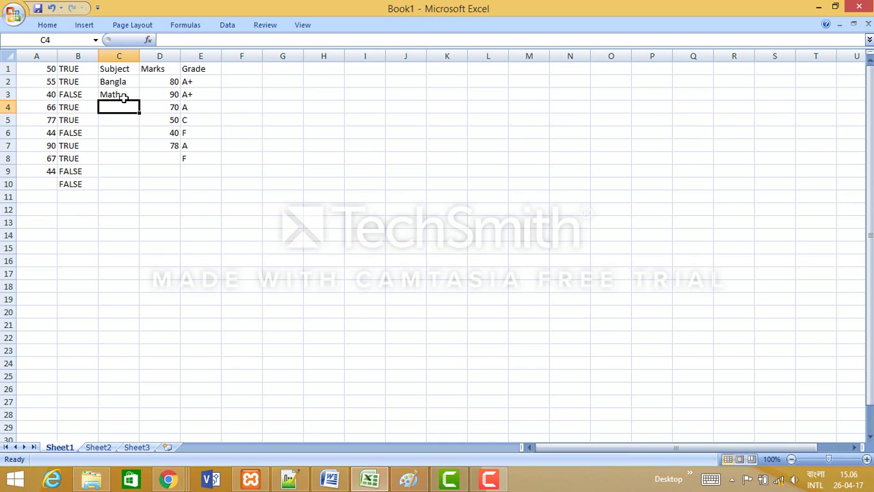
text(English)
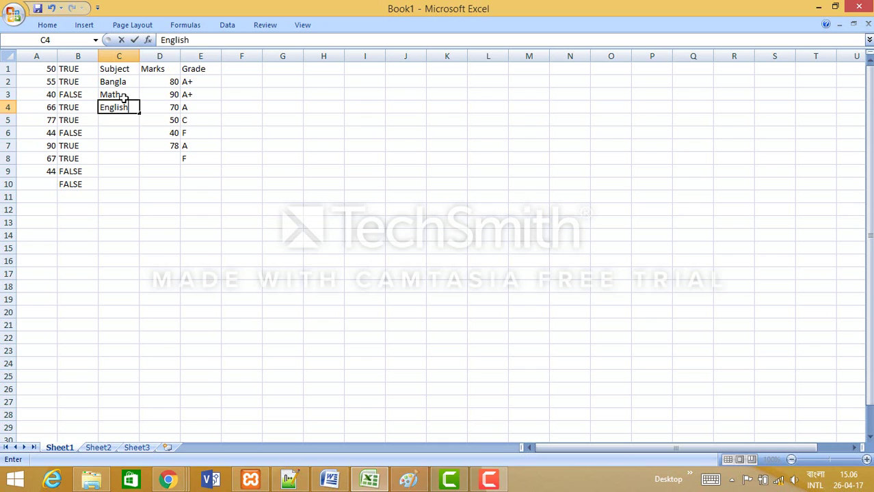
click(312, 89)
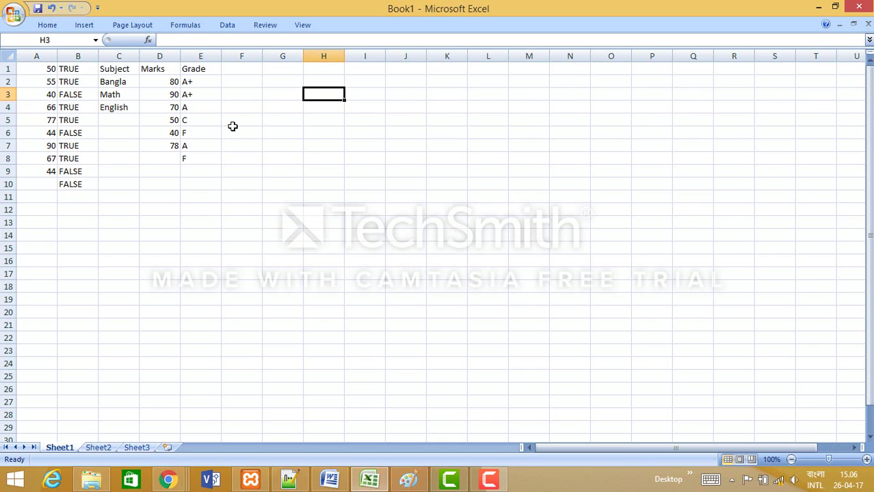
click(201, 86)
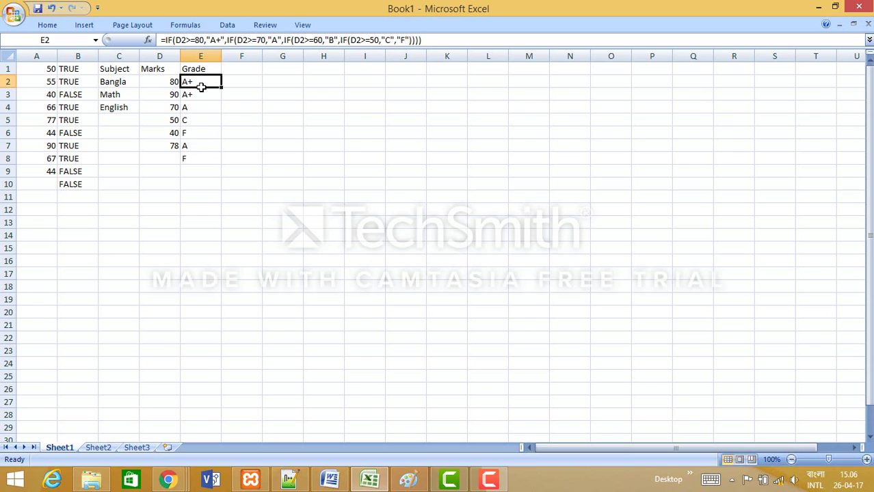
click(317, 107)
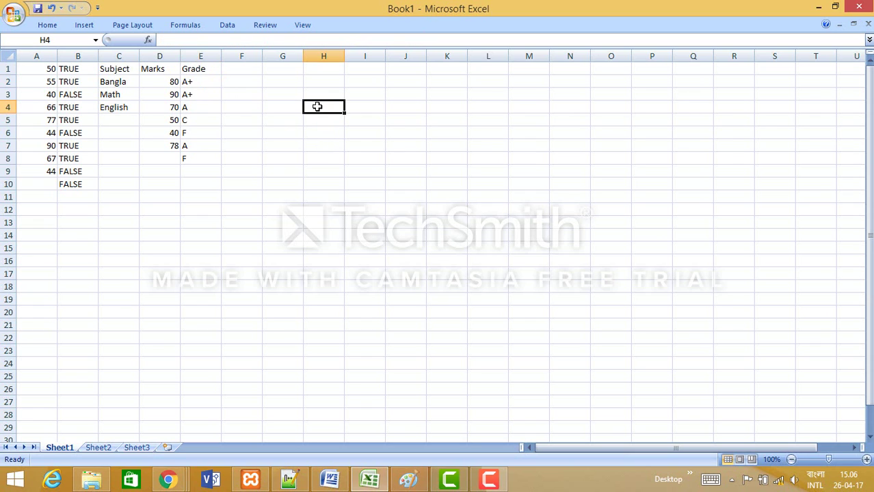
click(264, 83)
click(340, 108)
click(222, 82)
click(275, 84)
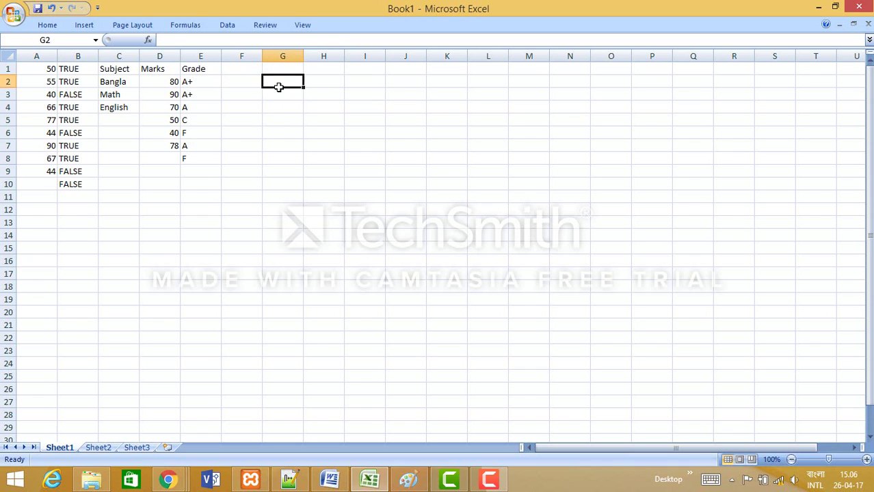
click(490, 483)
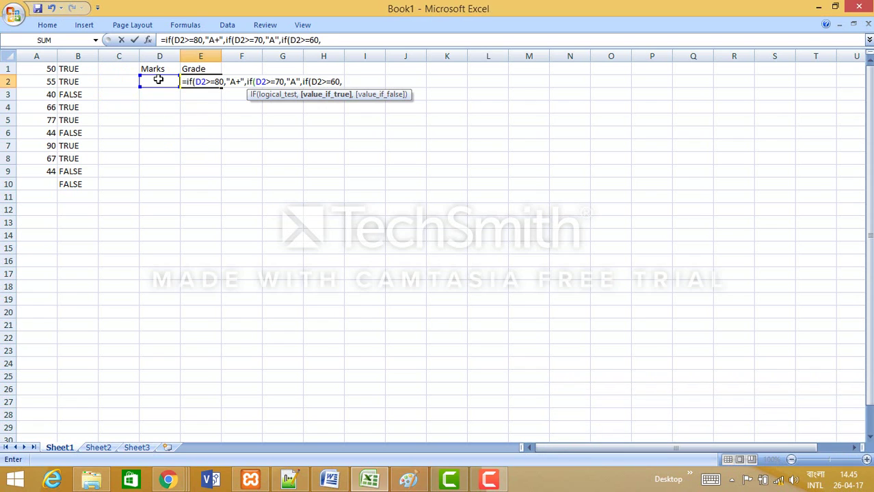
Complete the nested formula in E2 as =if(D2>=80,"A+",if(D2>=70,"A",if(D2>=60,"A-"))) and try to commit it.
text(")
text(A-"))
text()))
key(Return)
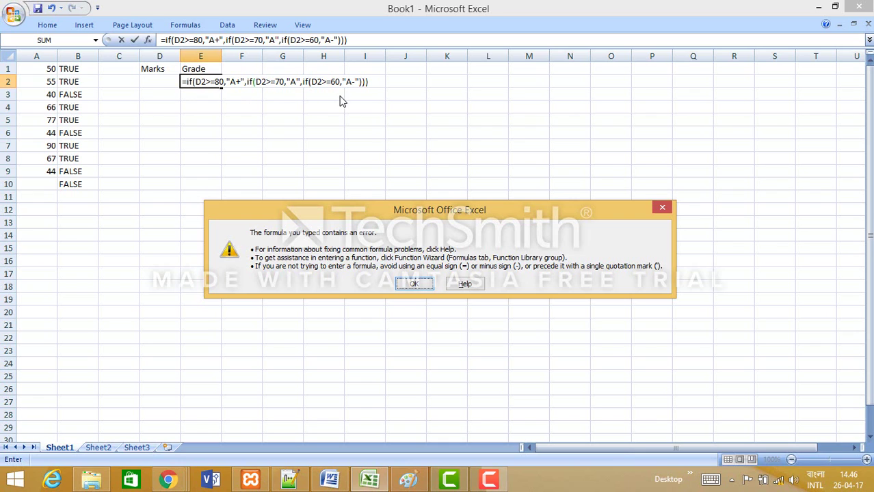
click(416, 285)
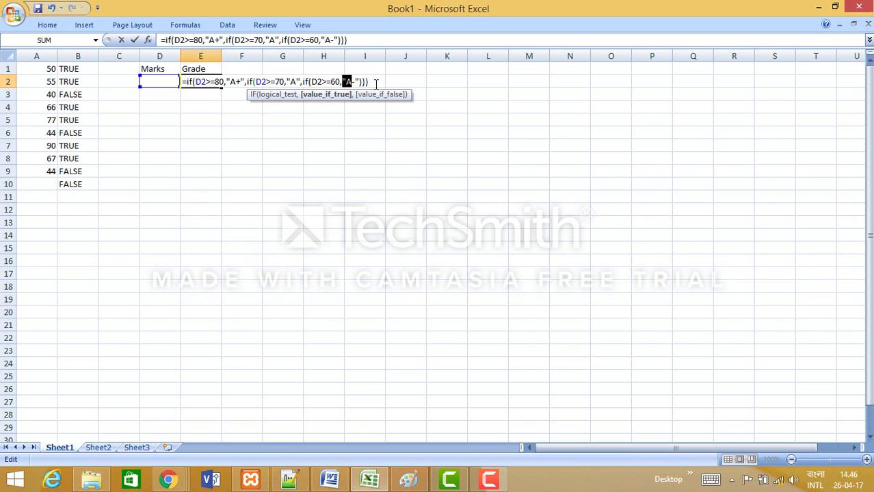
Check the conditions in the E2 formula and try to commit it again with the grade "A-".
click(375, 84)
double_click(298, 81)
click(223, 40)
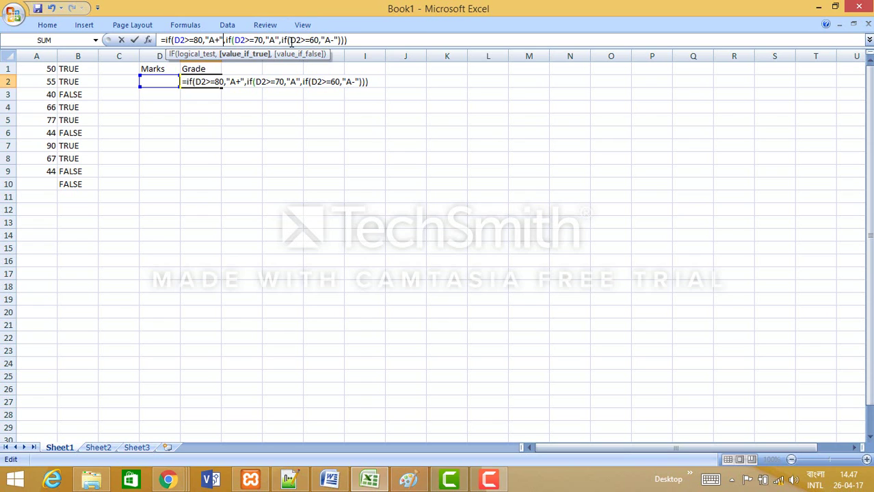
click(351, 40)
key(Return)
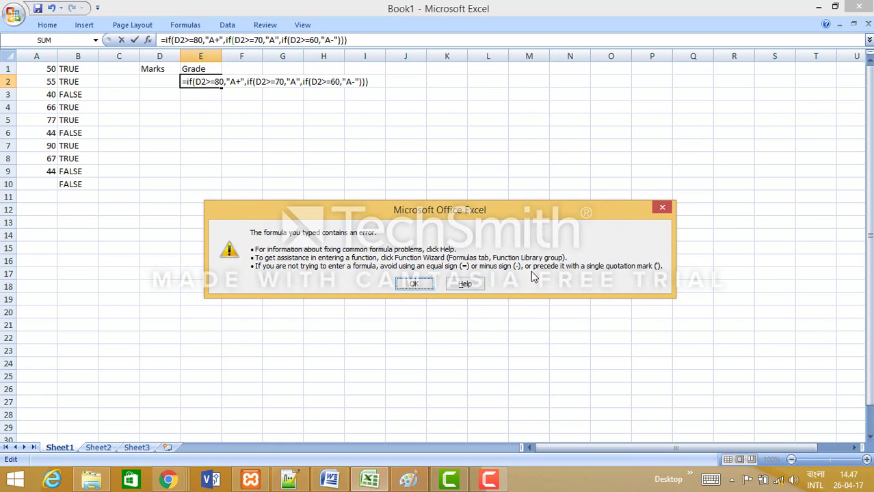
click(414, 284)
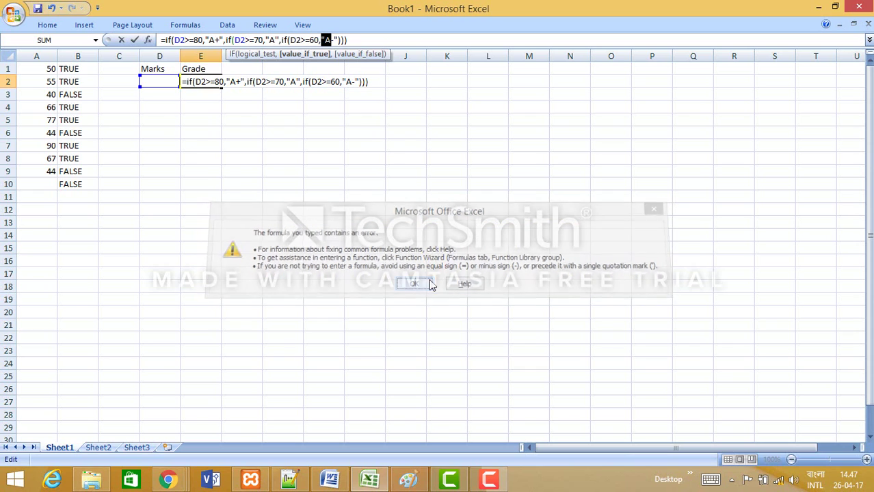
Replace the grade "A-" with "B" in the E2 formula and commit it, accepting the proposed correction.
click(356, 81)
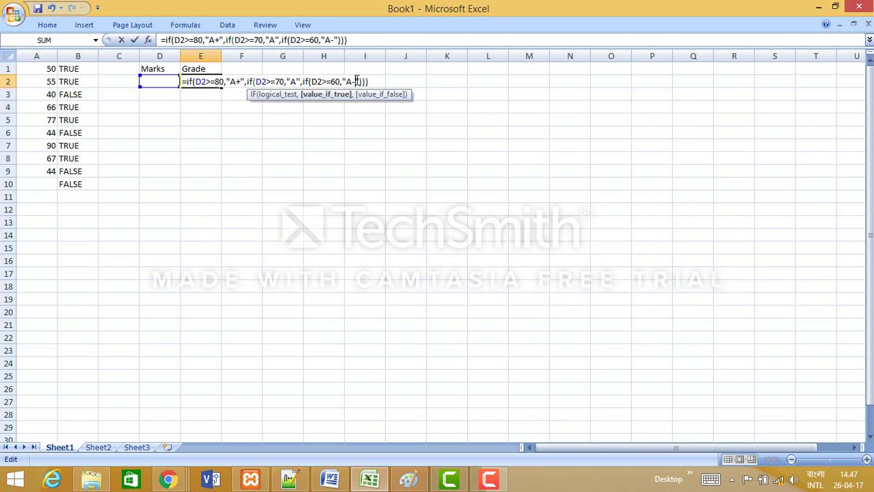
key(BackSpace)
key(BackSpace)
text(B)
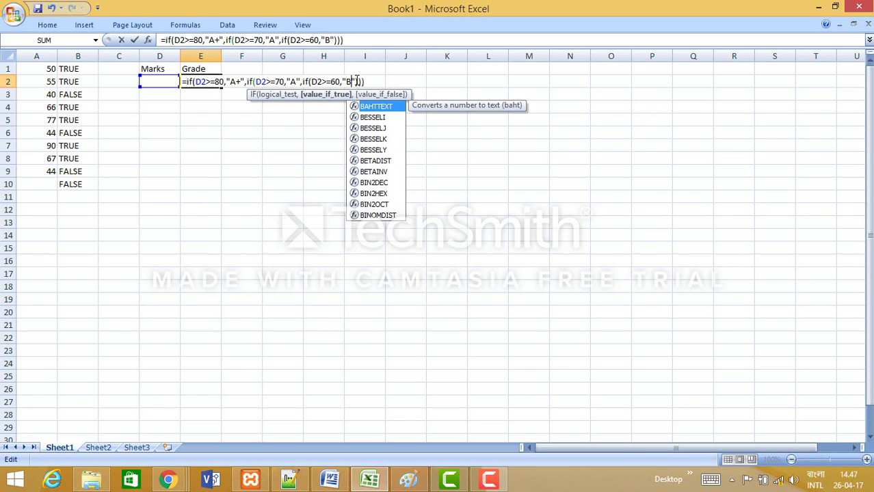
click(370, 82)
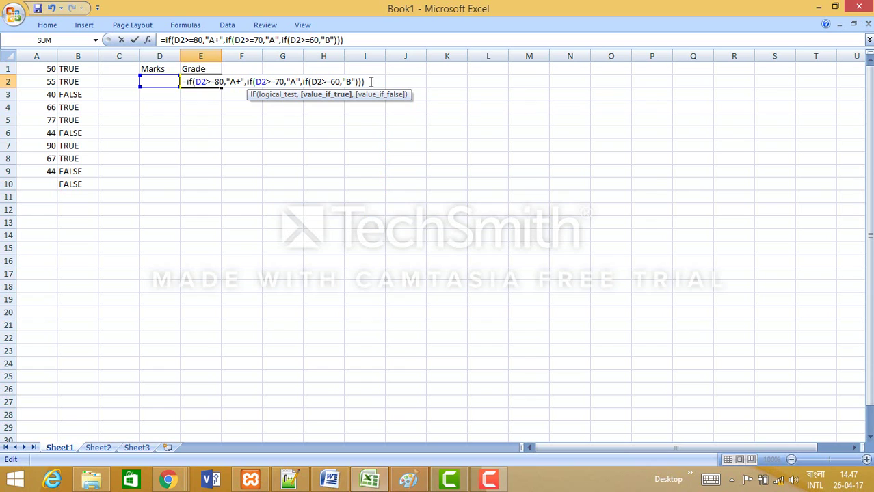
key(Return)
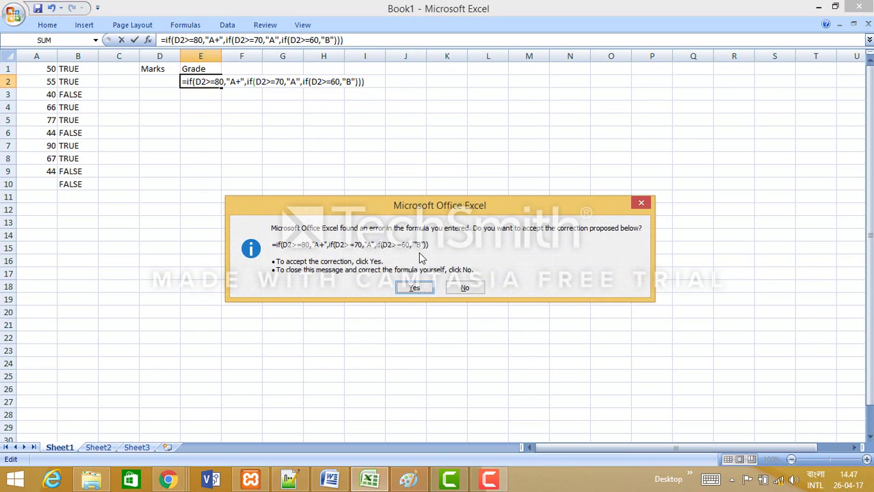
click(417, 287)
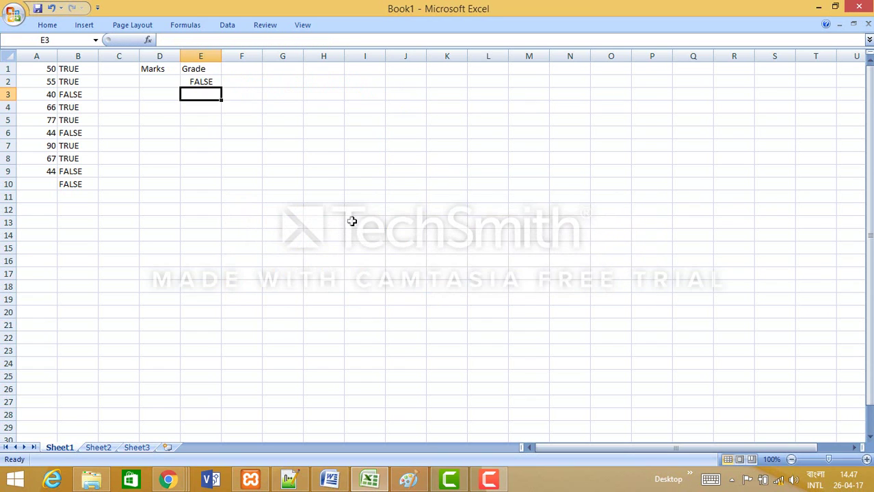
Try removing the extra quotation mark before B in the E2 formula and accept the proposed correction.
click(200, 82)
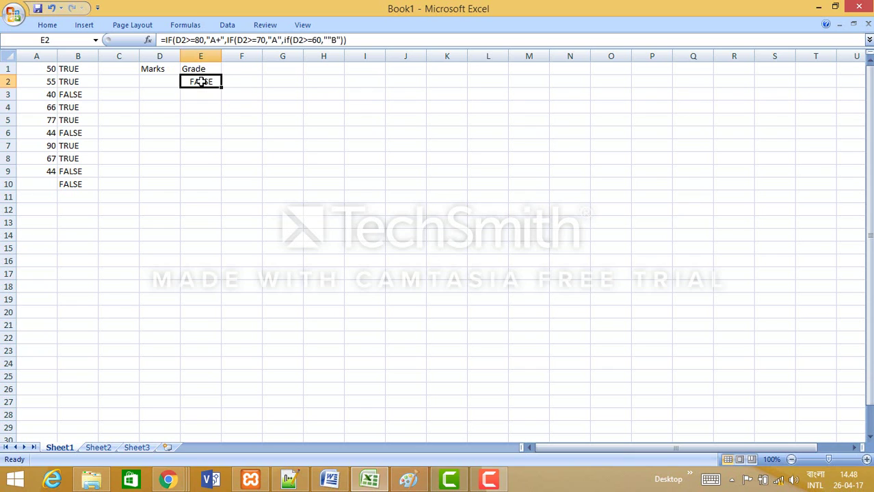
click(328, 39)
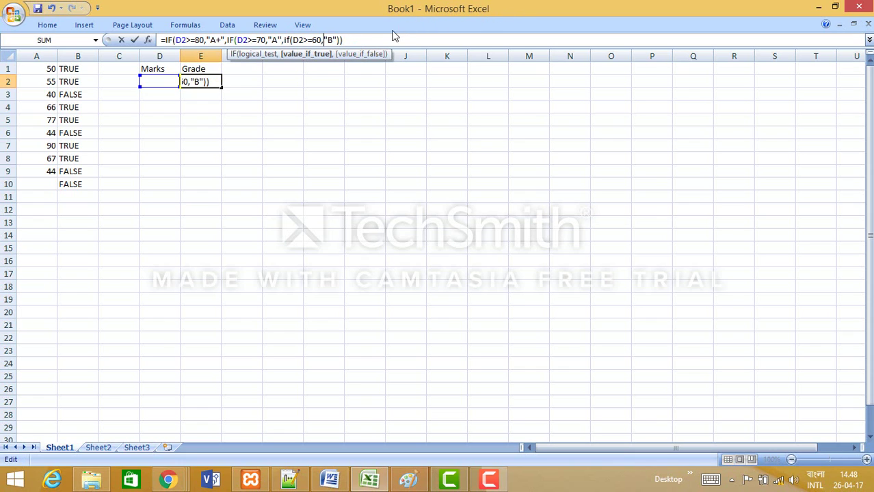
click(368, 40)
key(Return)
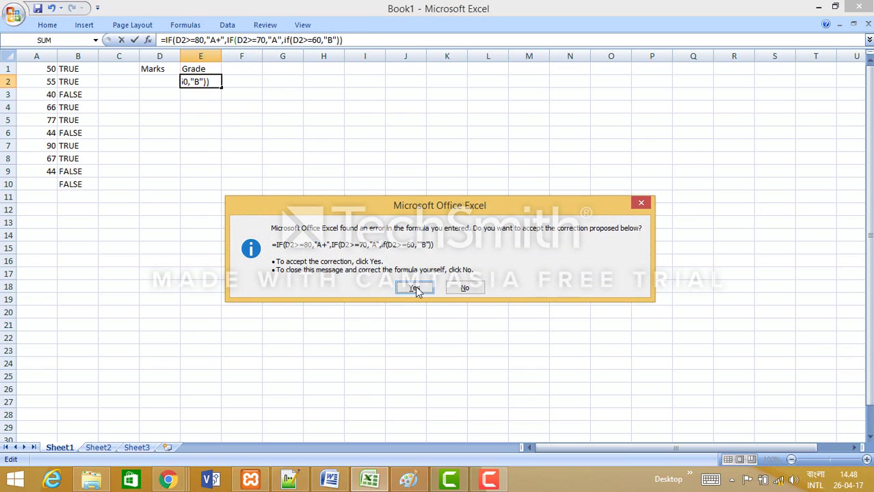
click(414, 287)
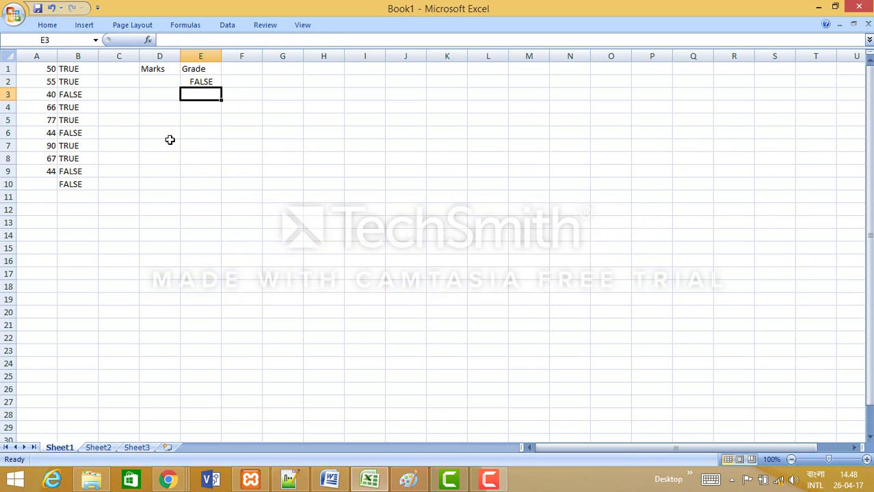
Close the Network Error window and enter the mark 50 in cell D2.
click(204, 82)
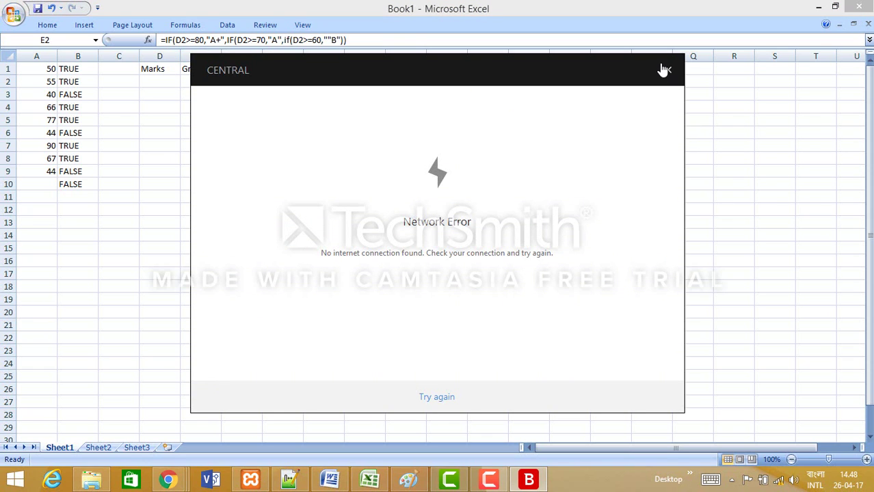
click(666, 71)
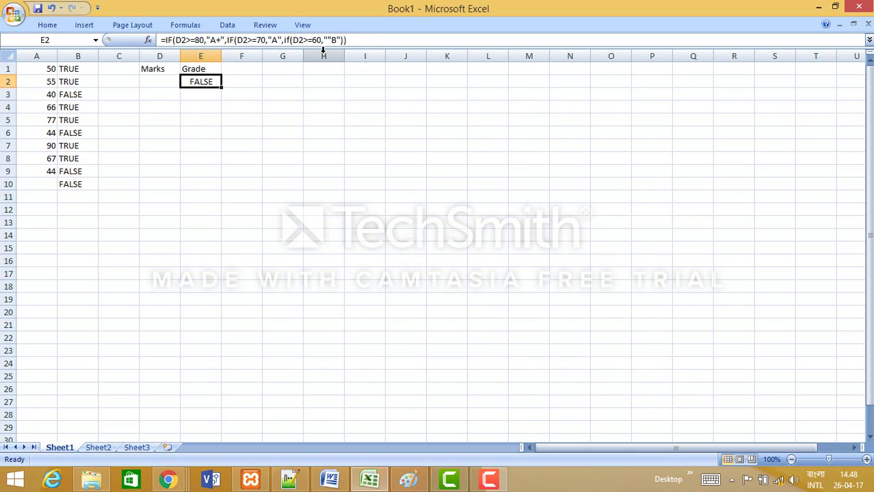
click(160, 83)
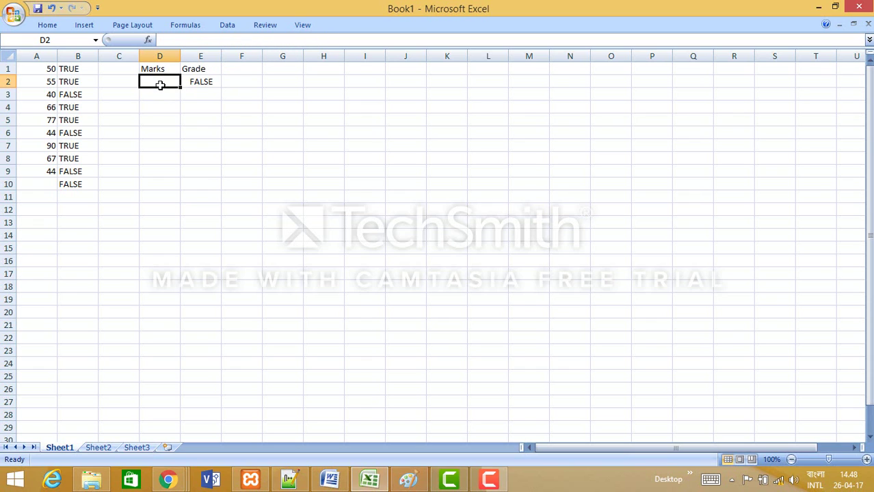
text(50)
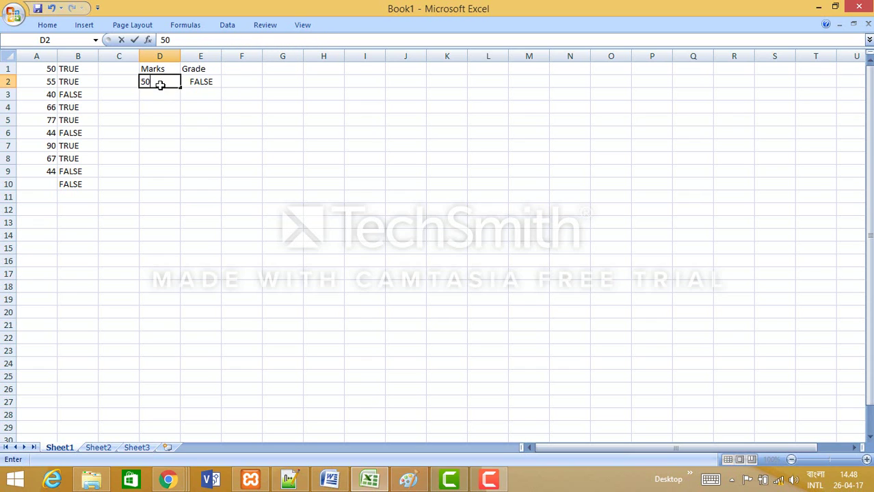
key(Return)
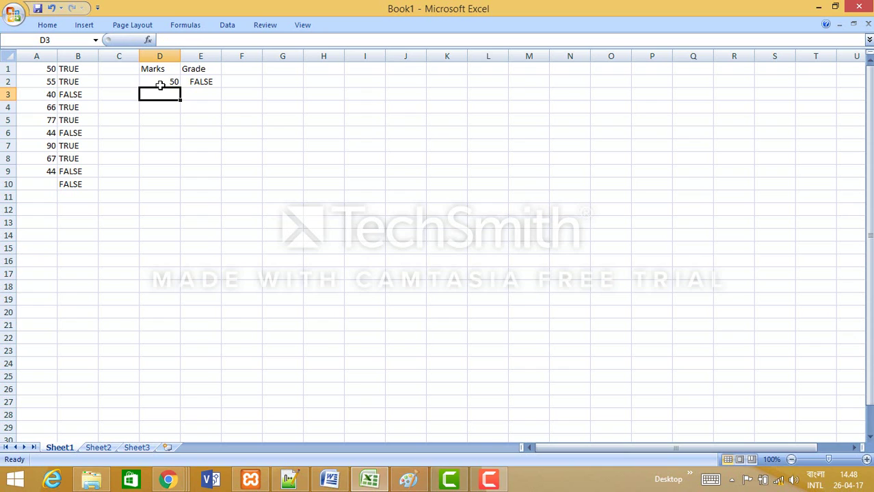
Retry the E2 formula with a single pair of quotation marks around B, accepting the proposed correction.
click(205, 81)
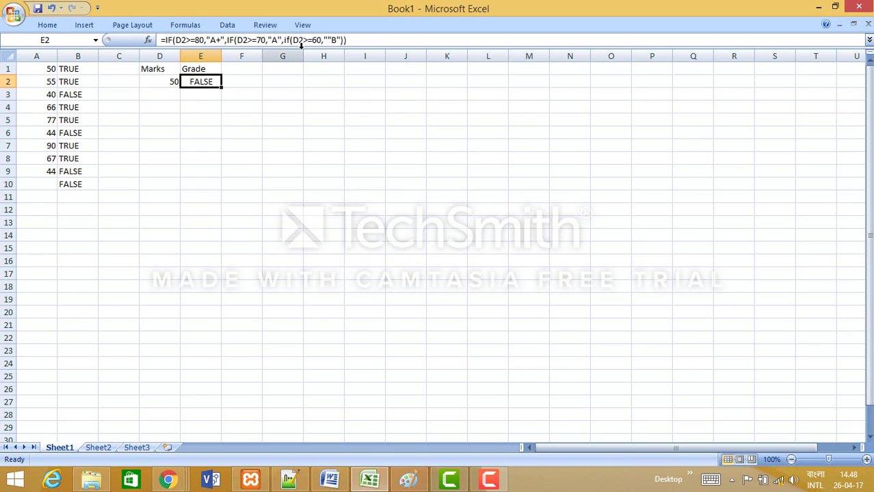
click(329, 40)
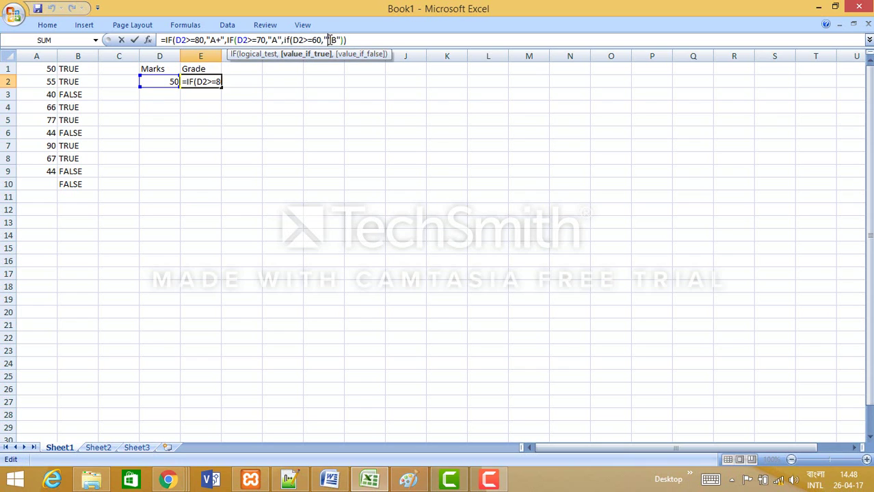
click(335, 40)
text(")
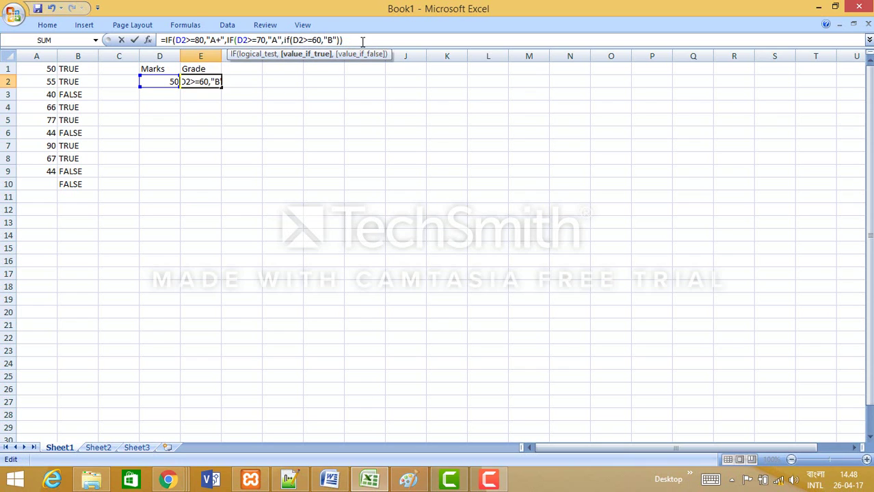
click(362, 42)
key(Return)
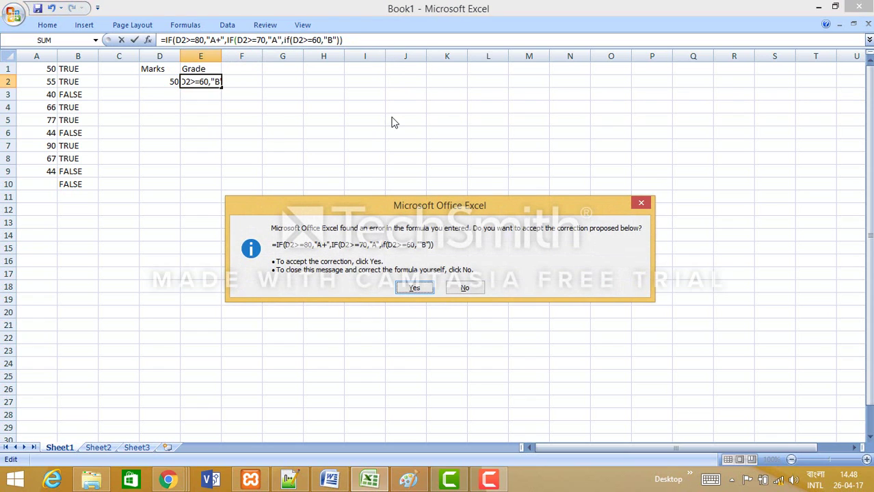
click(415, 288)
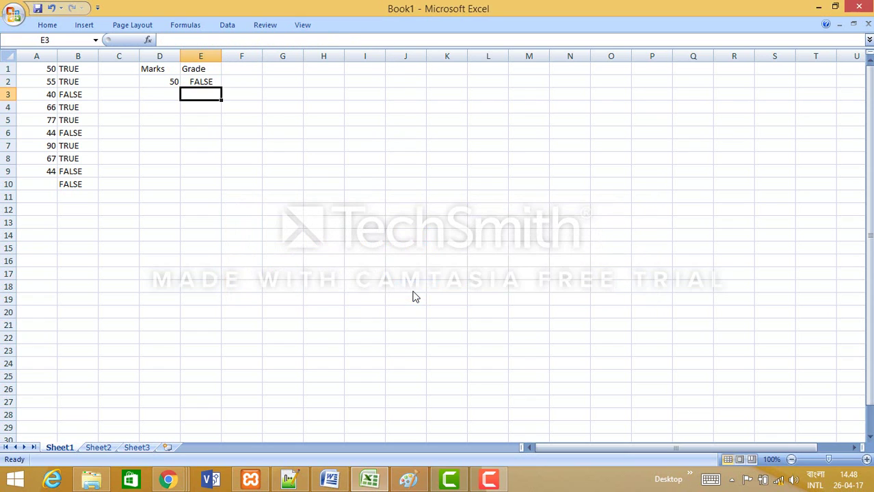
Change the mark in cell D2 to 60 to test the grade formula.
click(209, 81)
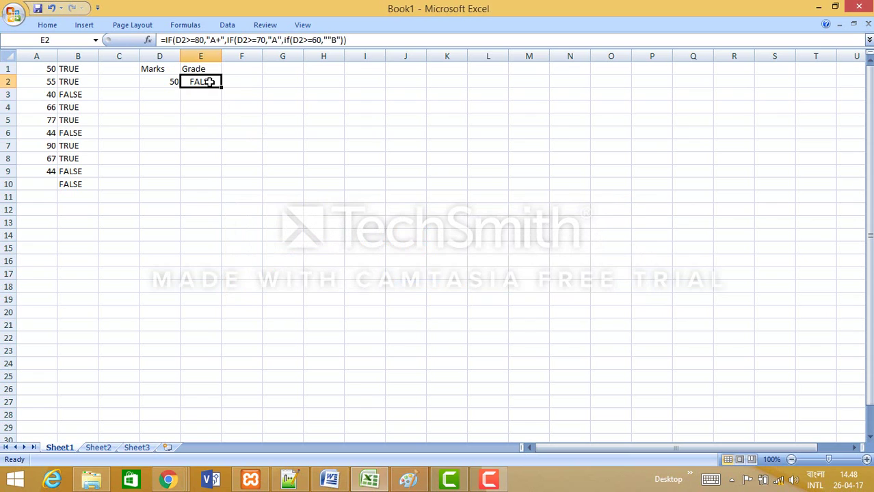
click(165, 82)
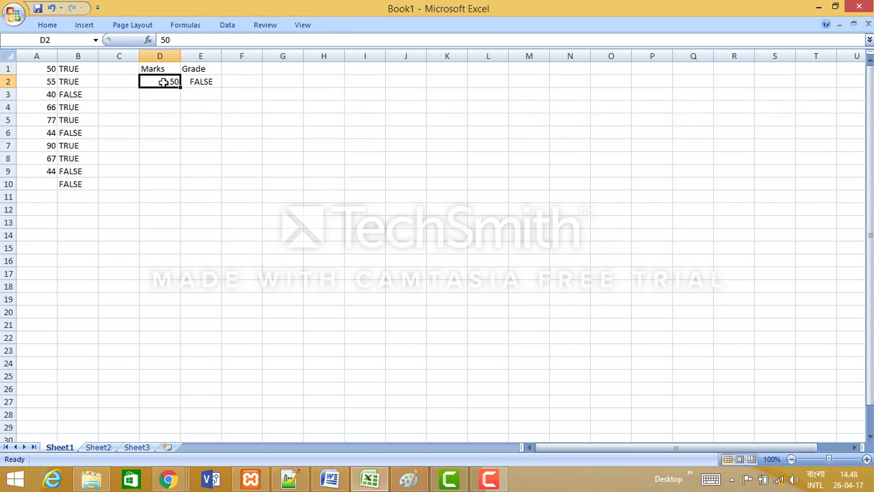
text(60)
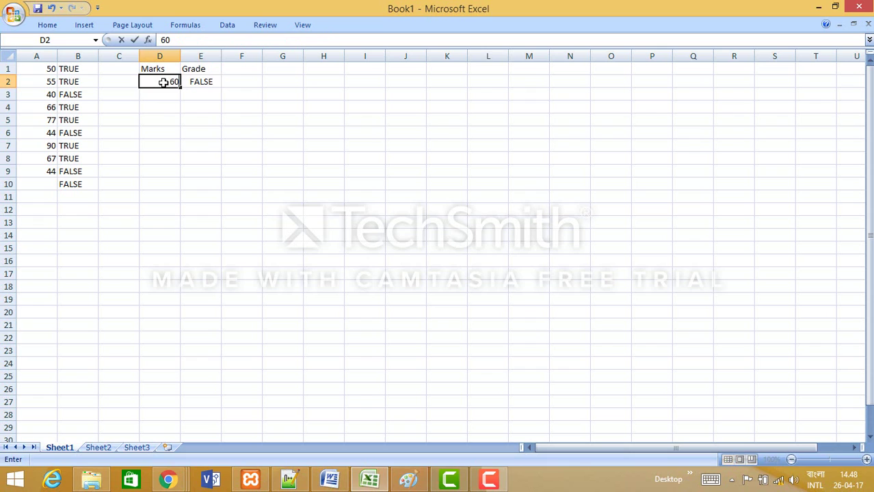
key(Return)
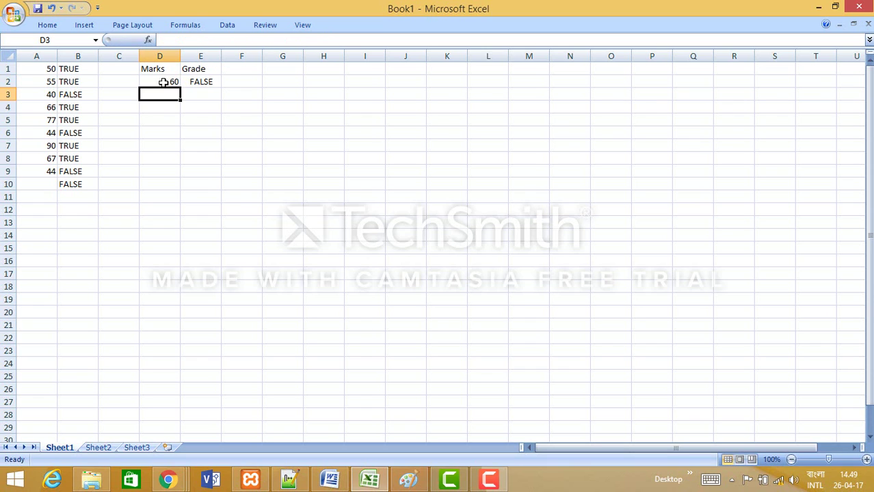
click(164, 82)
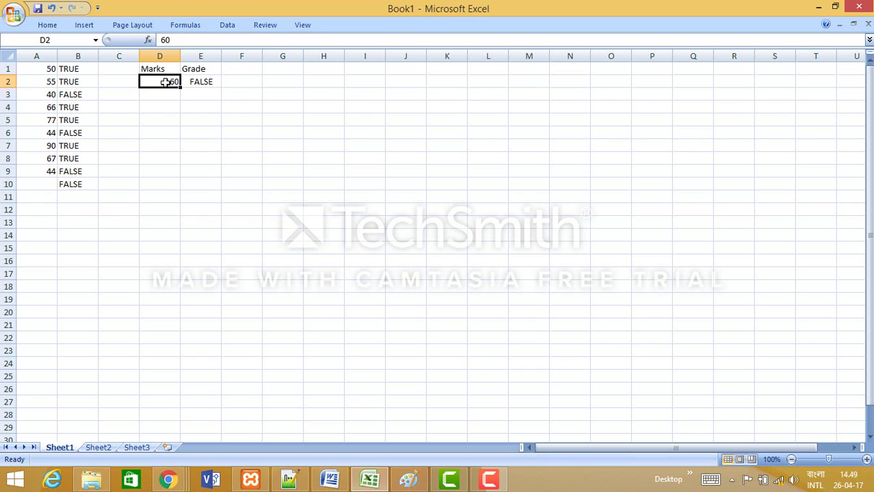
Cut the E2 formula back to the single condition =IF(D2>=80,"A+") by removing both nested IFs.
click(212, 82)
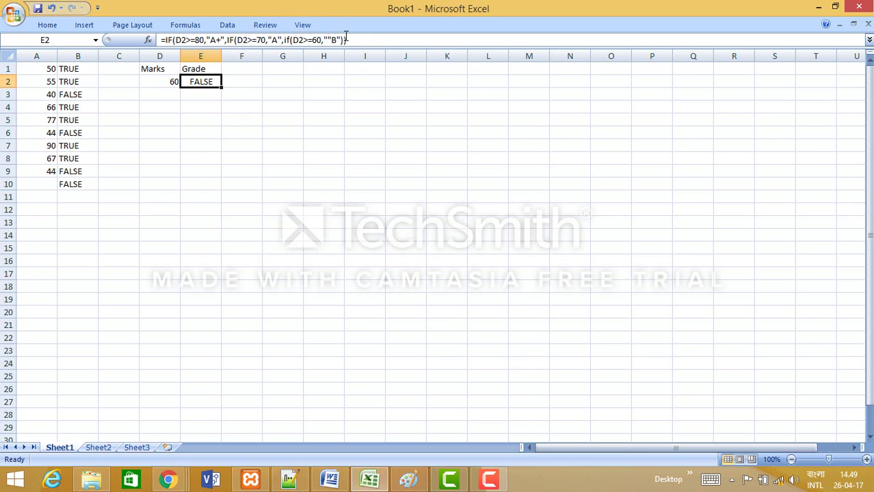
click(351, 39)
key(BackSpace)
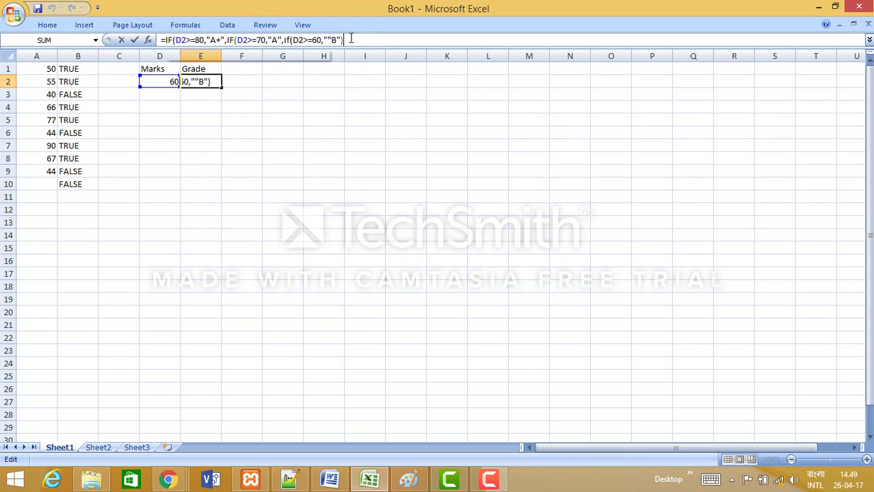
key(BackSpace)
key(BackSpace)
key(BackSpace)
key(BackSpace)
key(BackSpace)
key(BackSpace)
key(BackSpace)
key(BackSpace)
key(BackSpace)
key(BackSpace)
key(BackSpace)
key(BackSpace)
key(BackSpace)
key(BackSpace)
key(BackSpace)
key(BackSpace)
key(BackSpace)
key(BackSpace)
key(BackSpace)
key(BackSpace)
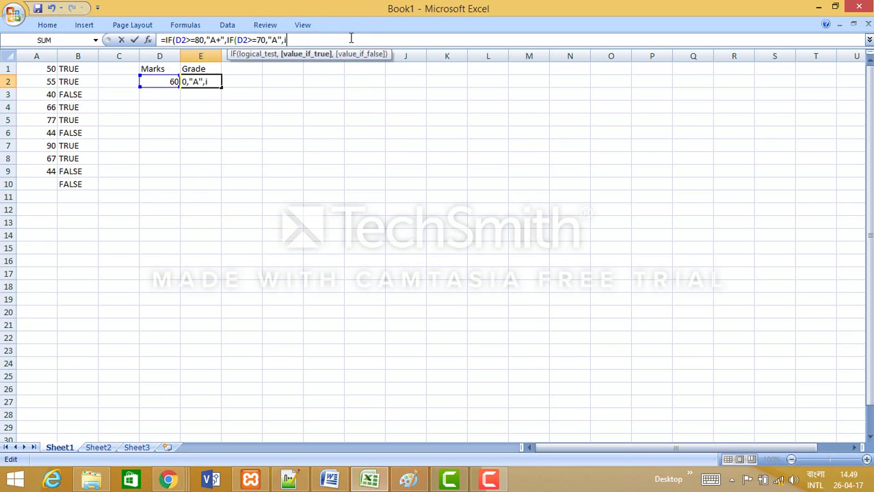
key(BackSpace)
key(BackSpace)
key(BackSpace)
key(BackSpace)
key(BackSpace)
key(BackSpace)
key(BackSpace)
key(BackSpace)
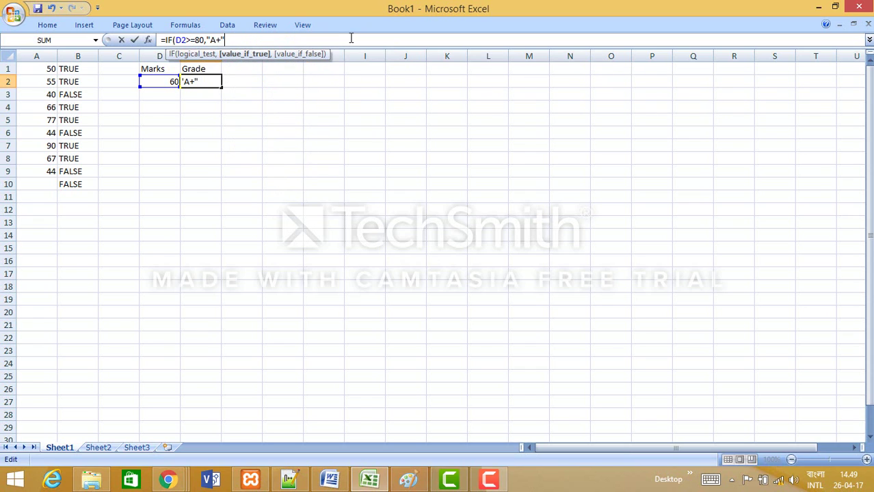
text())
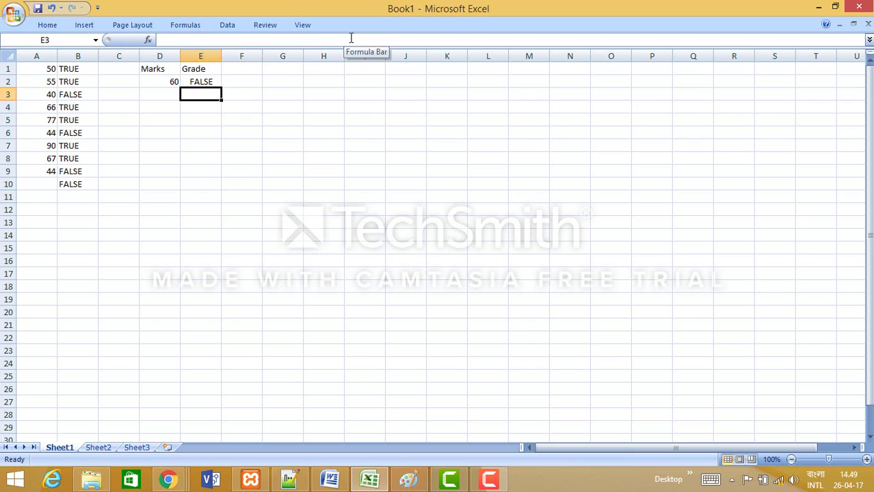
click(199, 81)
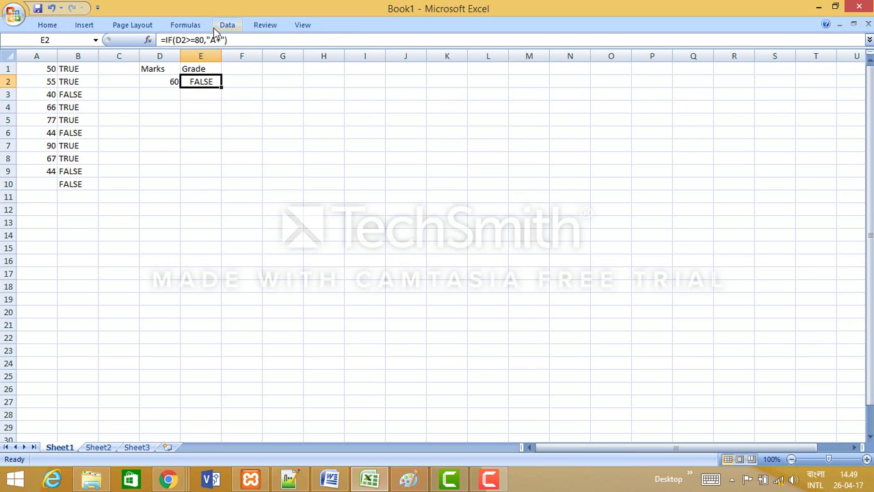
Change the mark in cell D2 to 80 to test the single-condition grade formula.
click(166, 82)
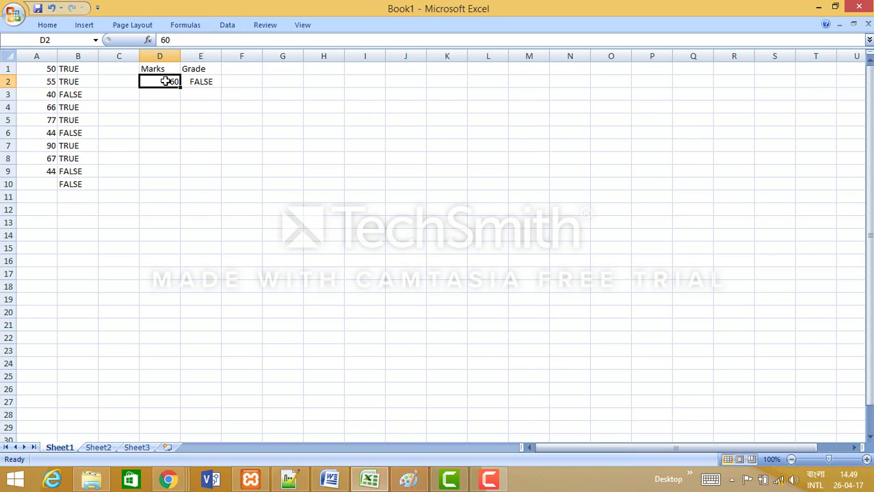
text(80)
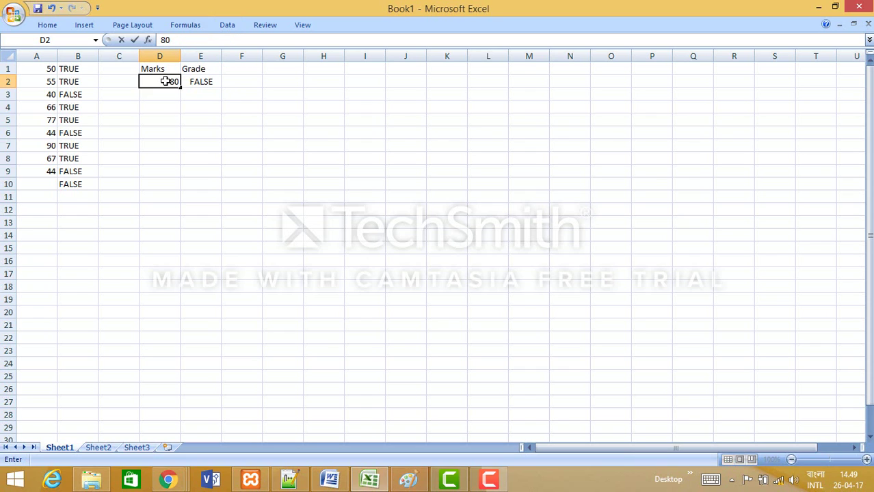
key(Return)
click(166, 81)
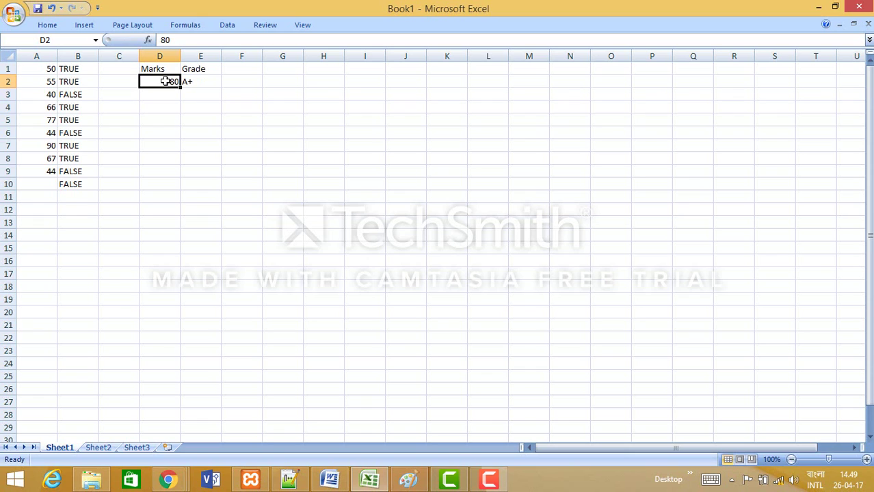
Fill the E2 grade formula down to E6 and enter the mark 90 in cell D3.
click(201, 83)
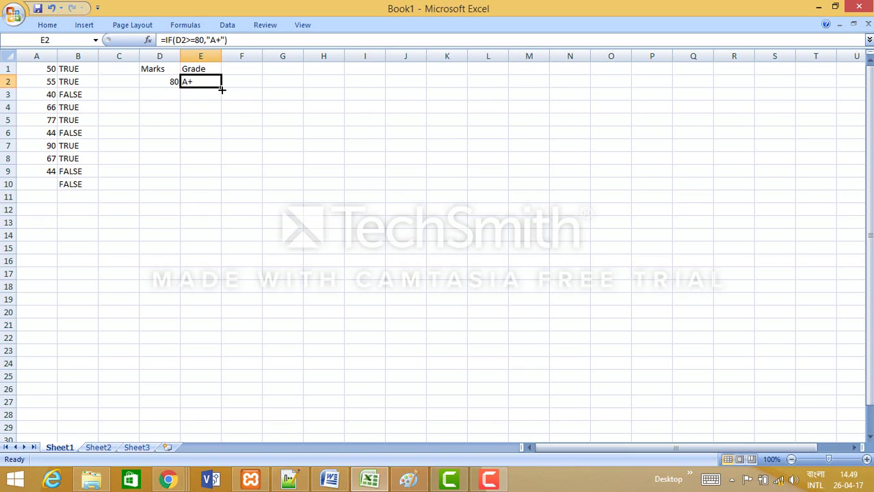
drag(221, 87, 216, 136)
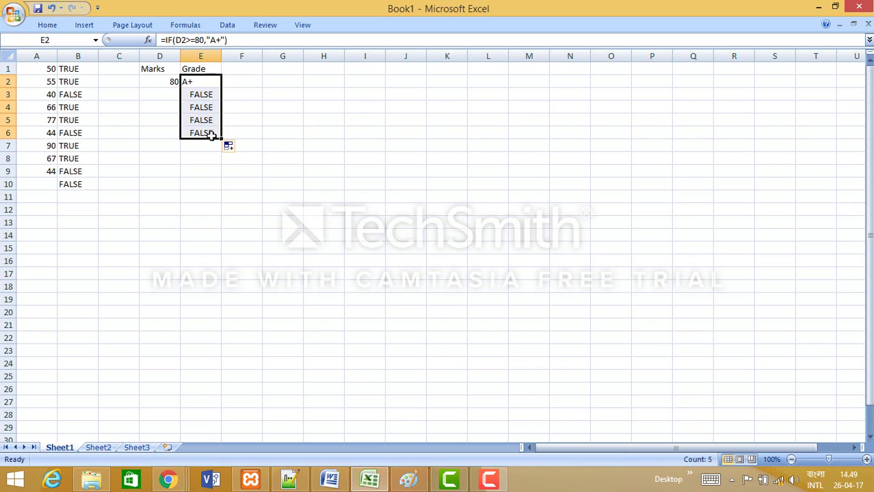
click(171, 92)
text(80)
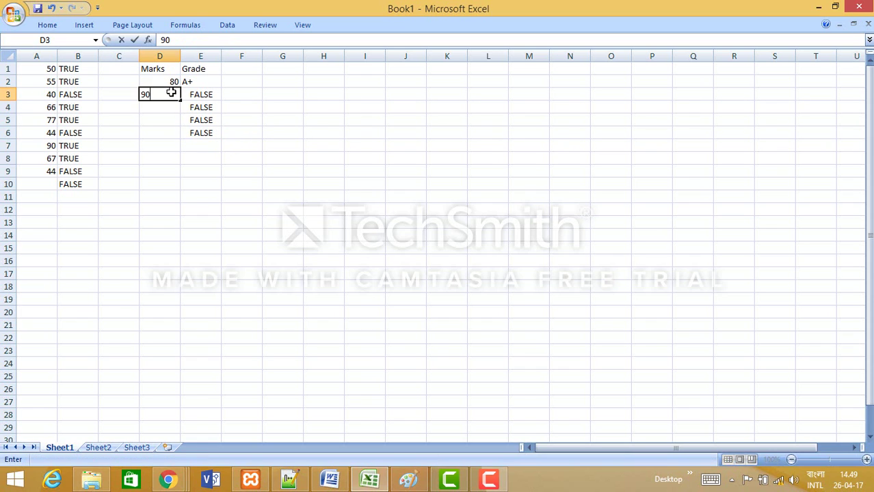
key(Return)
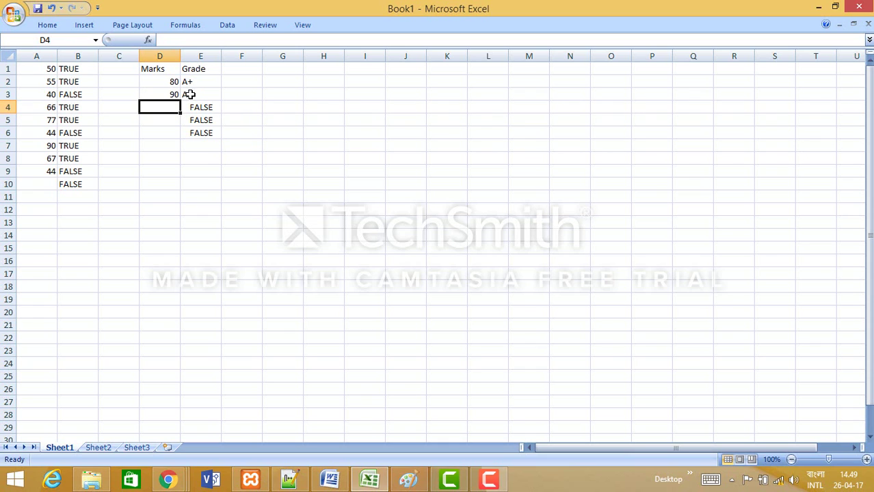
Add a nested IF testing D2>=70 as the value-if-false argument of the E2 formula.
click(192, 82)
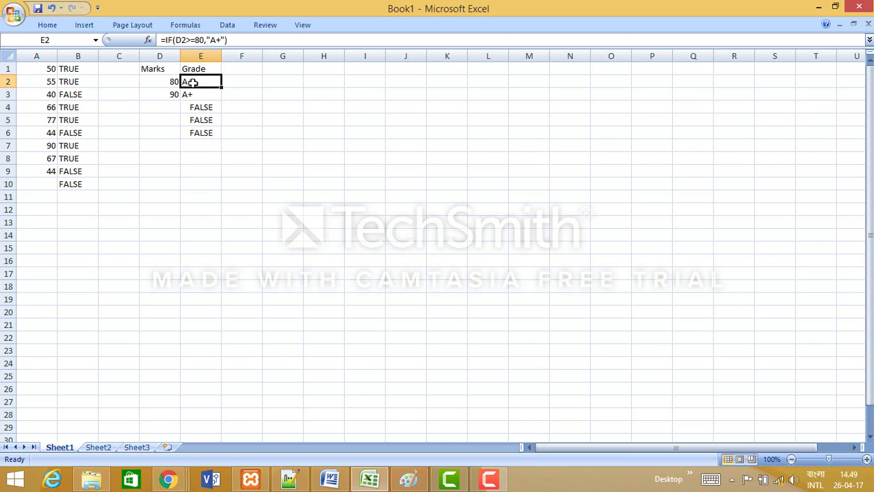
click(226, 40)
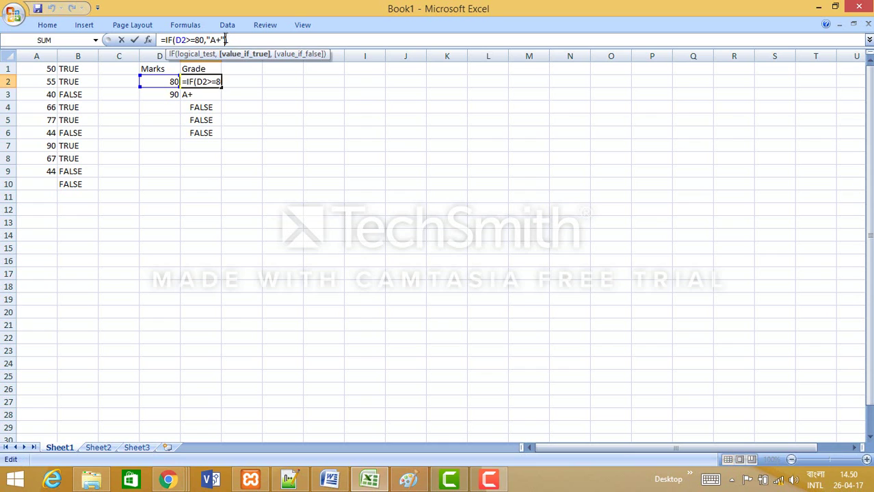
text())
text(,)
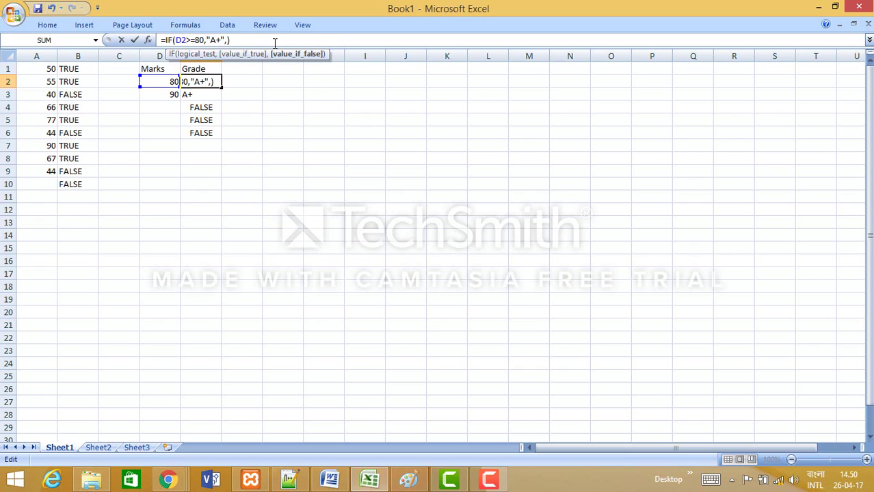
text(if)
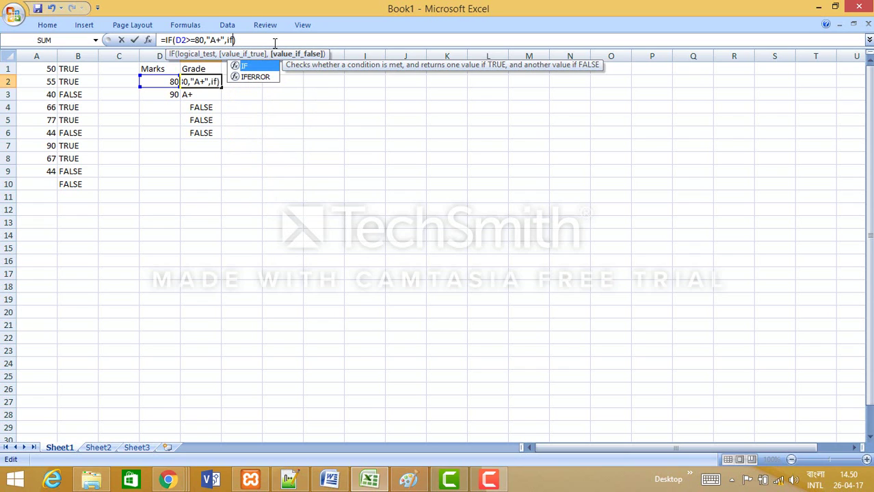
text(()
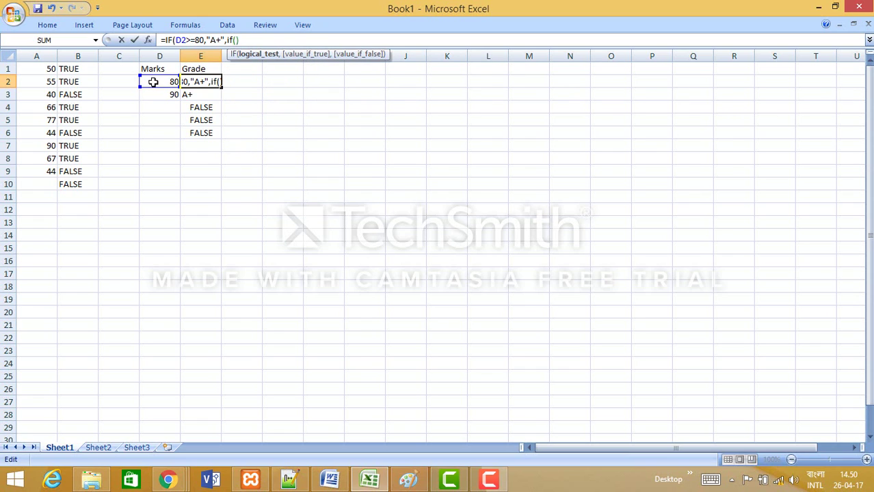
click(153, 81)
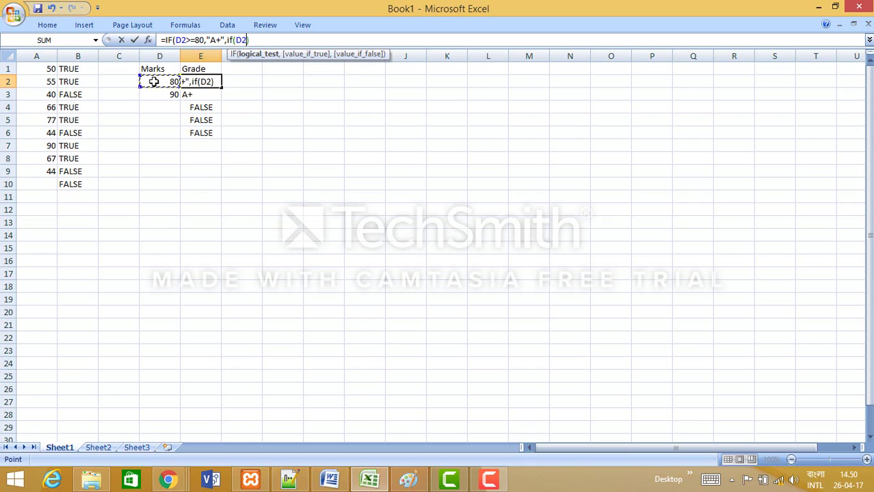
text(>)
text(=70)
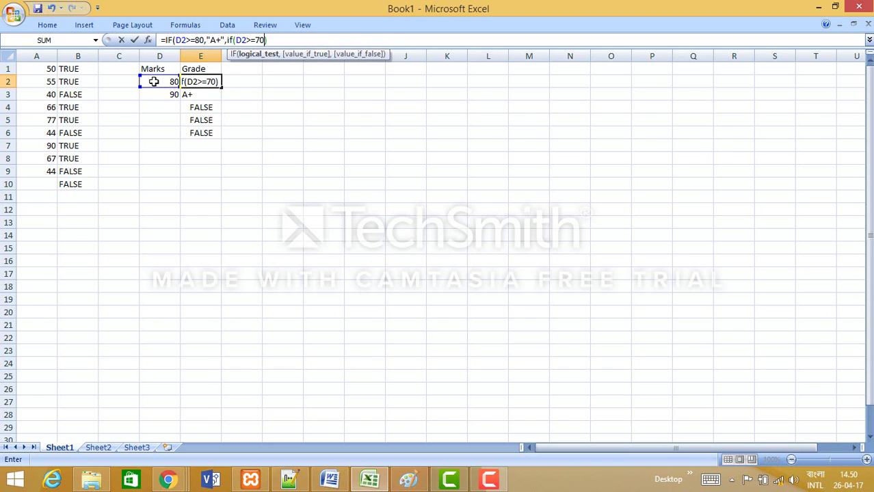
Give the nested IF in E2 the result "A" and accept the proposed correction of the closing parentheses.
text(,)
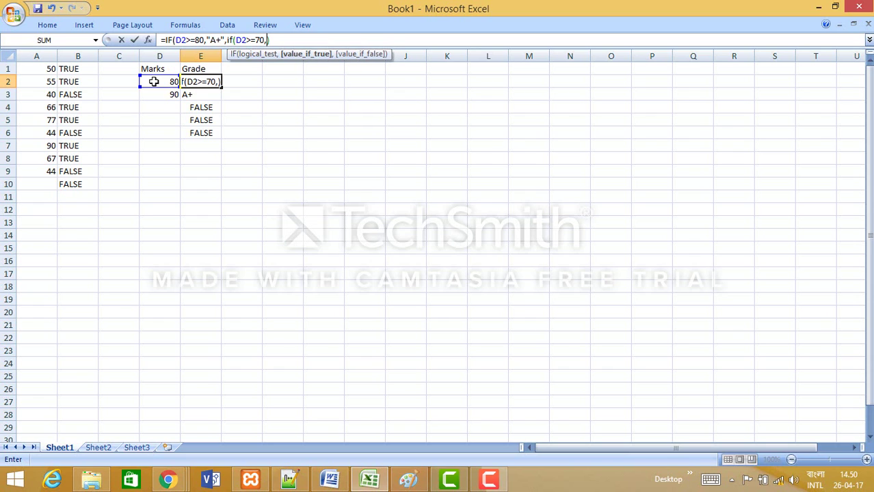
text("")
key(BackSpace)
key(BackSpace)
text("")
key(BackSpace)
text(A)
text("A)
key(Return)
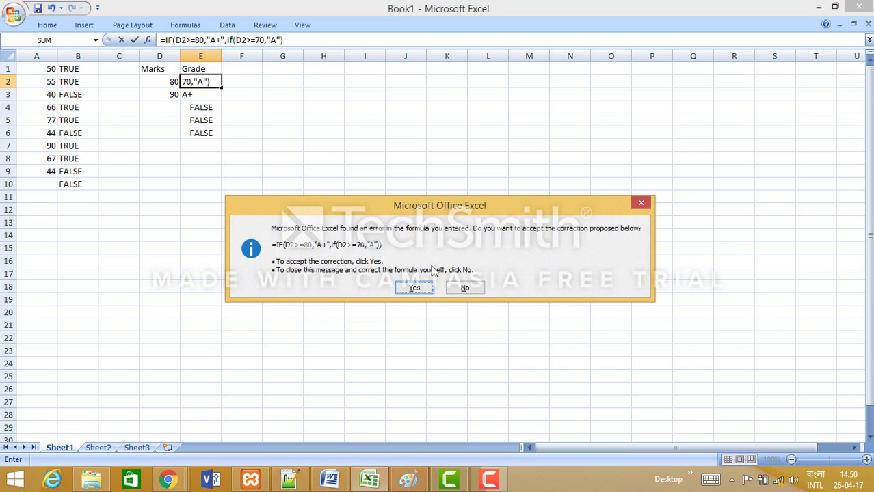
click(415, 288)
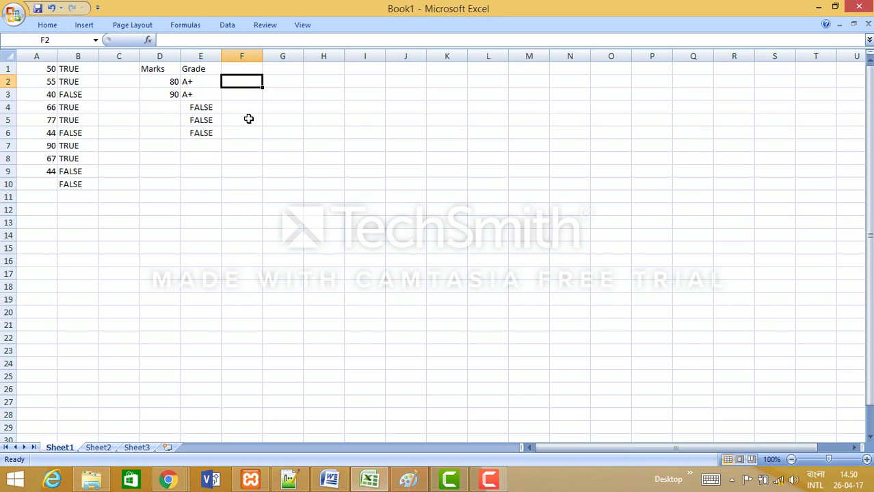
Fill the extended E2 formula down to E6 and enter the mark 70 in cell D4.
click(200, 82)
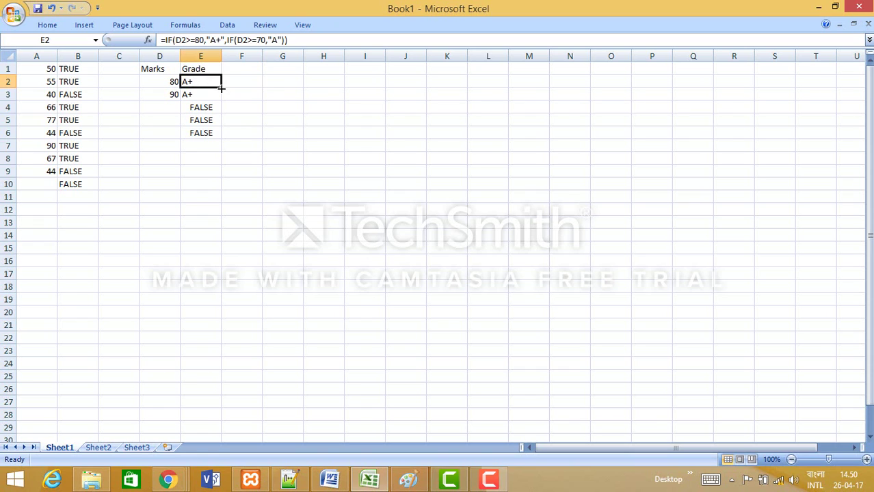
drag(221, 87, 221, 140)
click(169, 108)
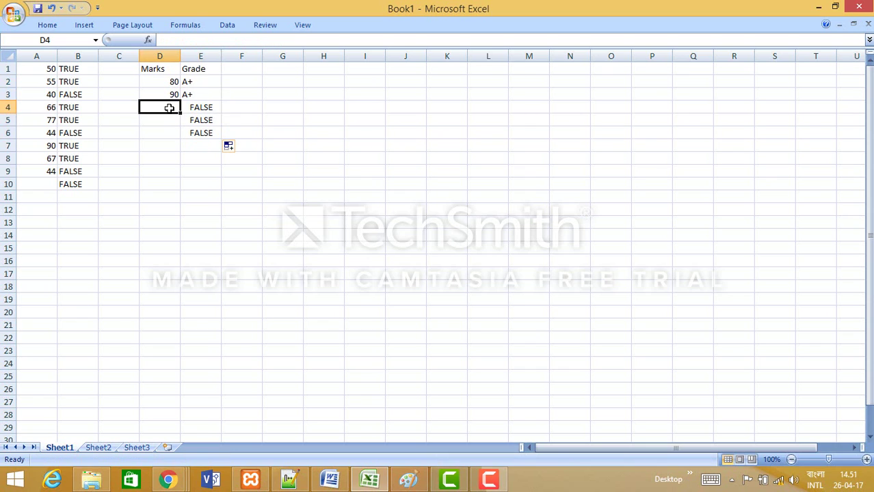
text(70)
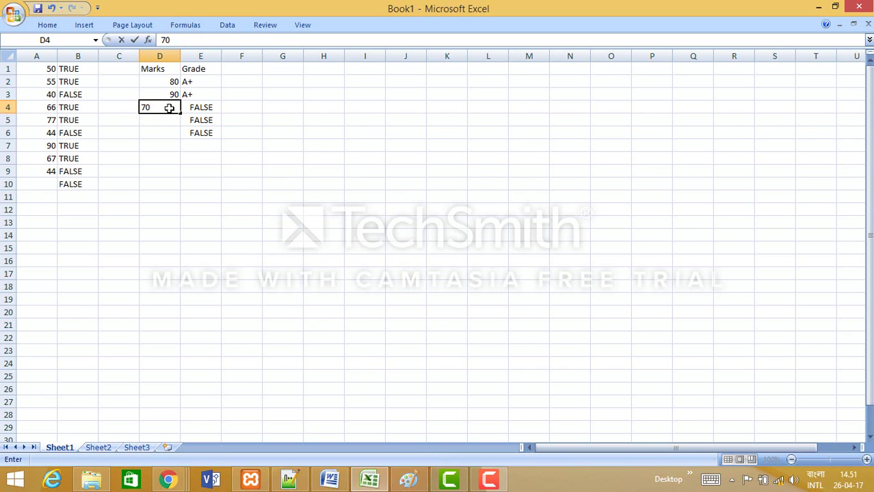
key(Return)
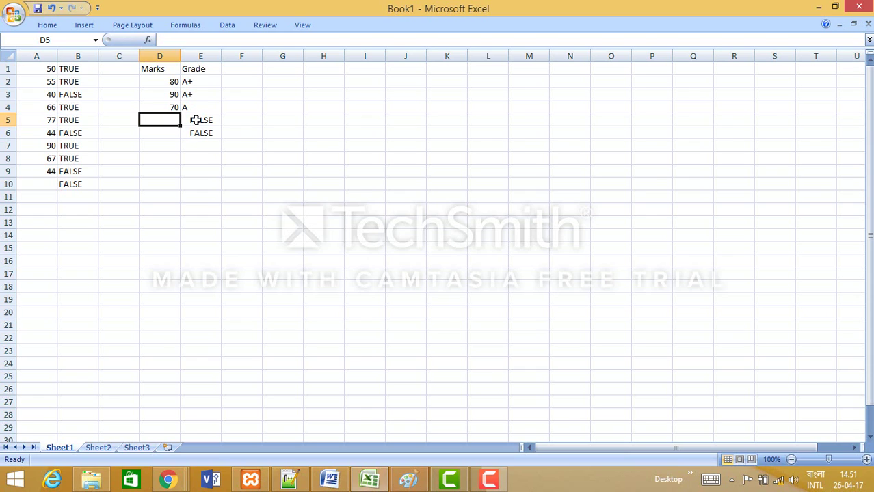
Add a nested IF testing D4>=60 as the value-if-false argument of the inner IF in E4.
click(194, 104)
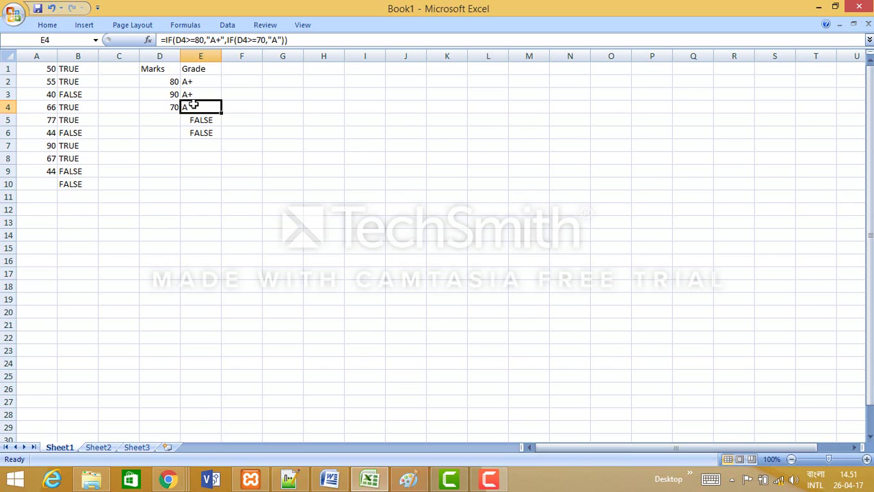
click(281, 39)
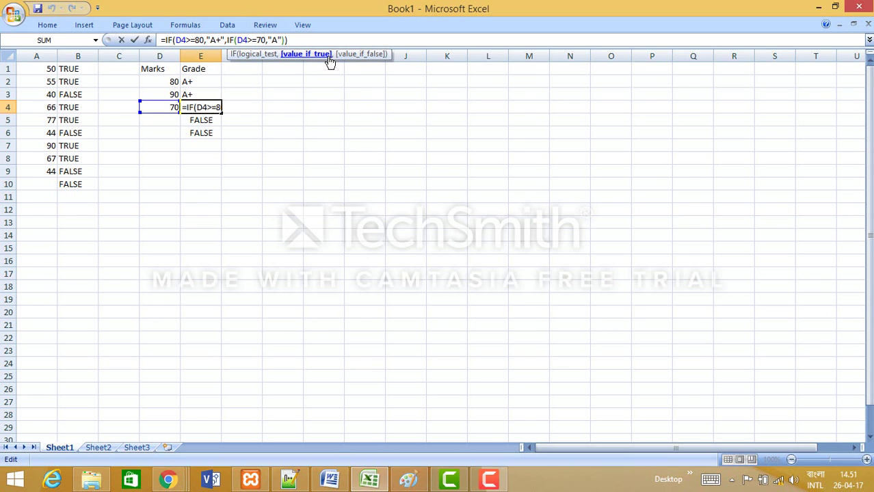
text(,)
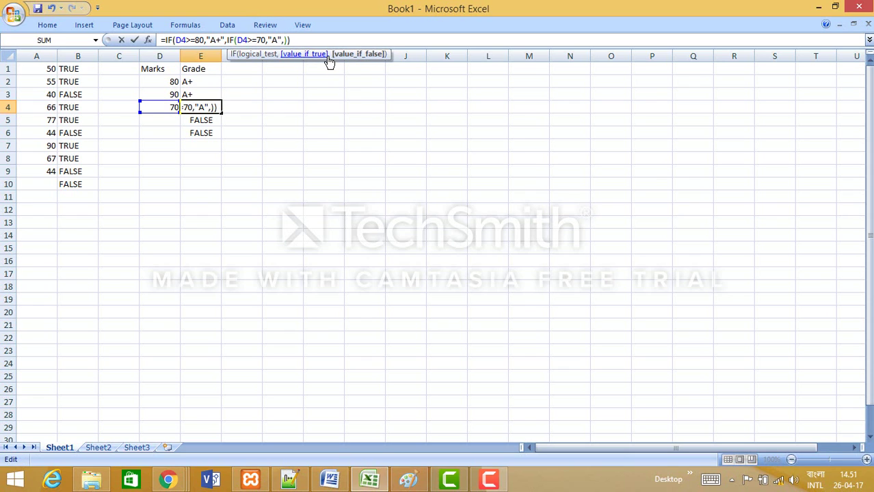
text(if)
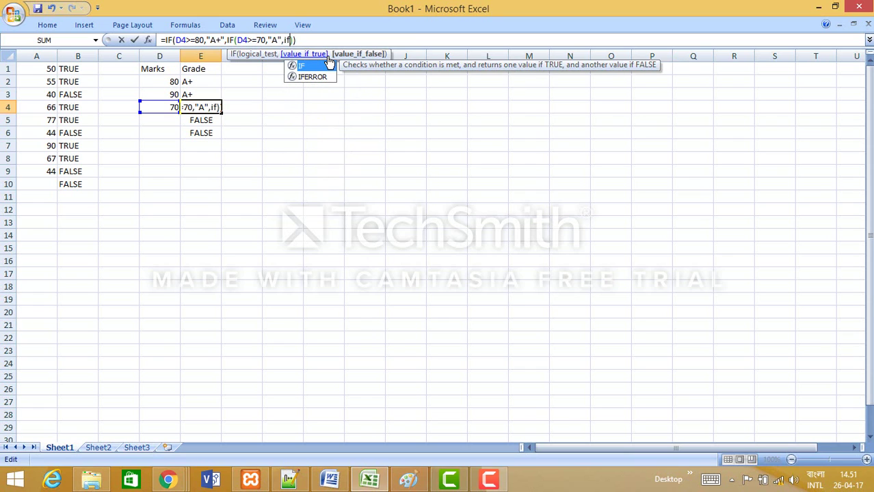
text(()
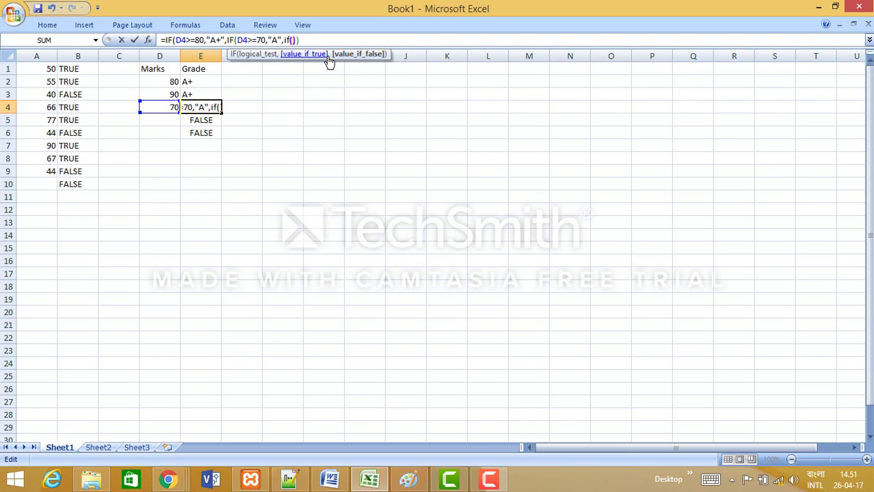
click(161, 107)
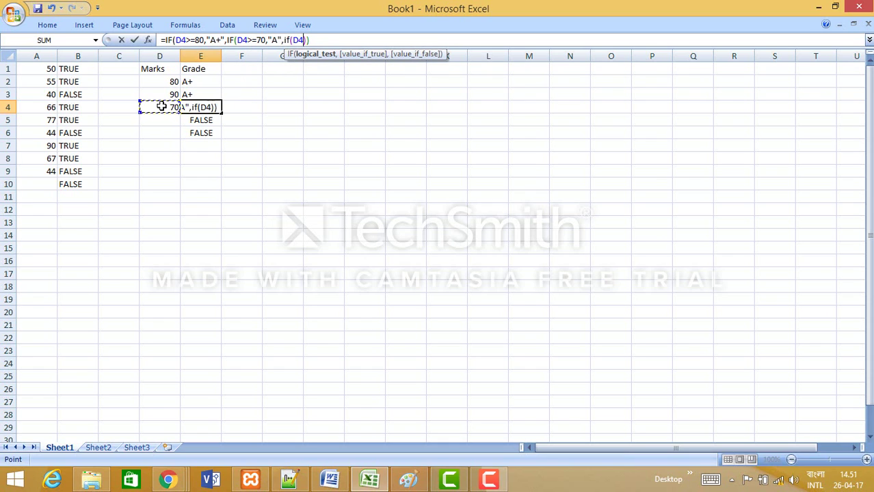
text(>=60)))
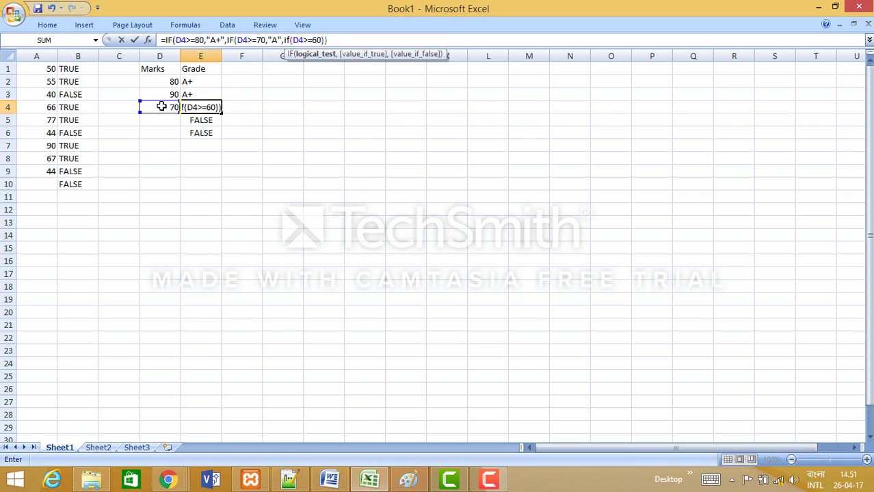
Give the D4>=60 condition in E4 the result "B", close all parentheses and commit the formula.
text(,)
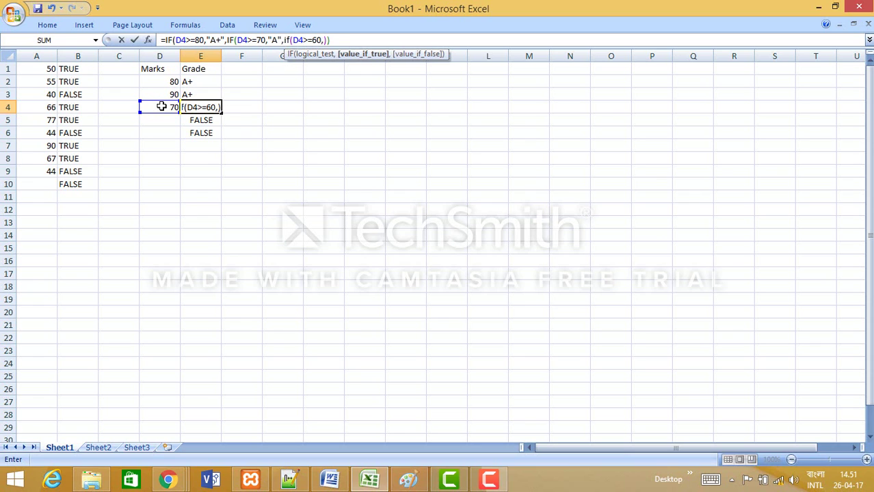
text("")
key(BackSpace)
text(B")
text(")
text())
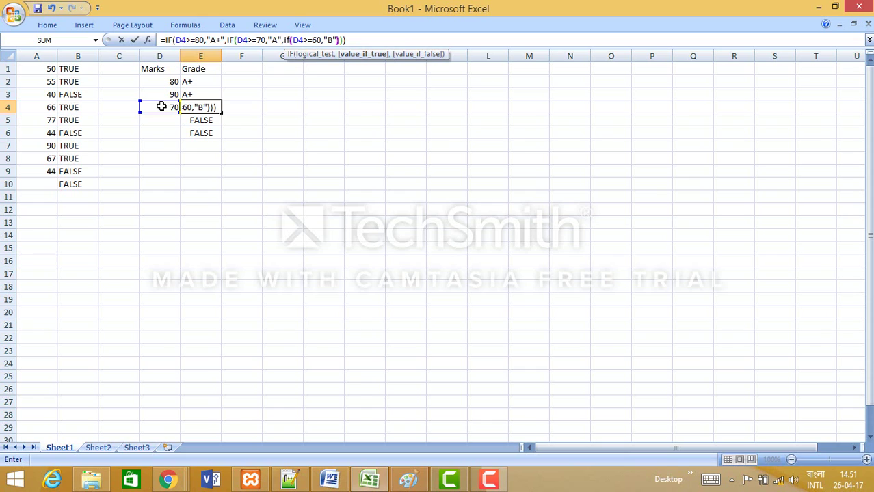
click(358, 39)
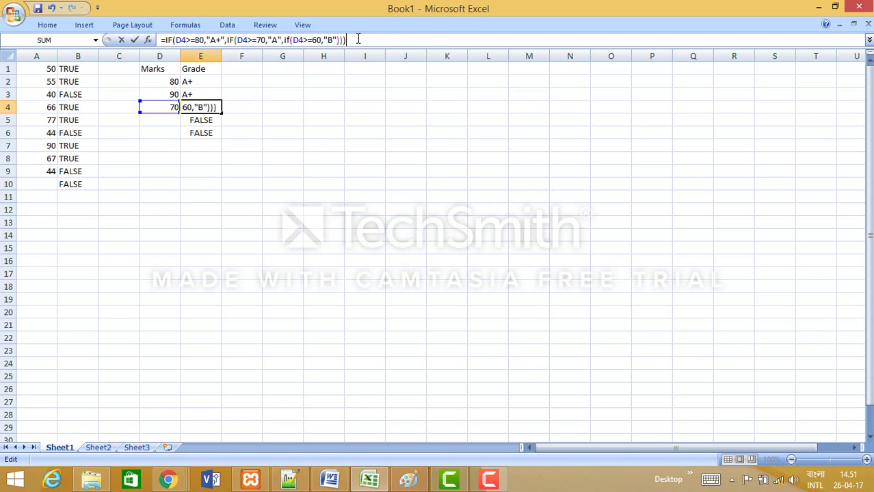
key(Return)
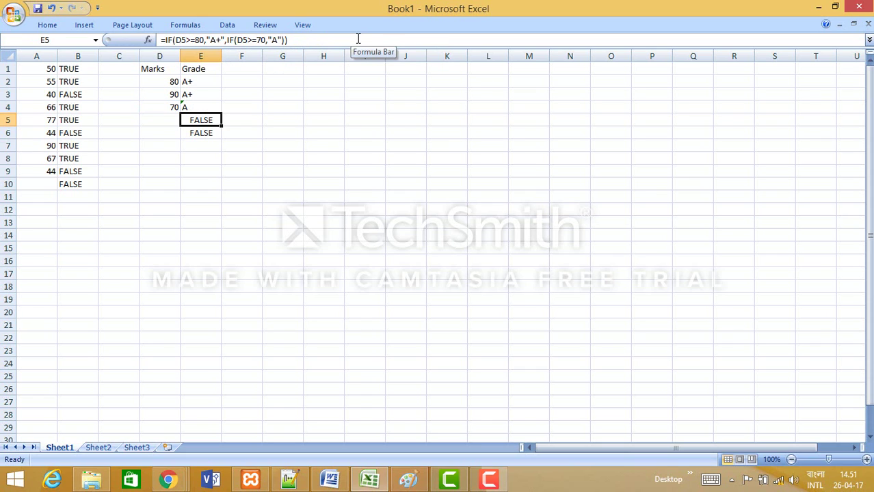
Move the three-condition grade formula from E4 to E2 and fill it down to E6.
click(206, 86)
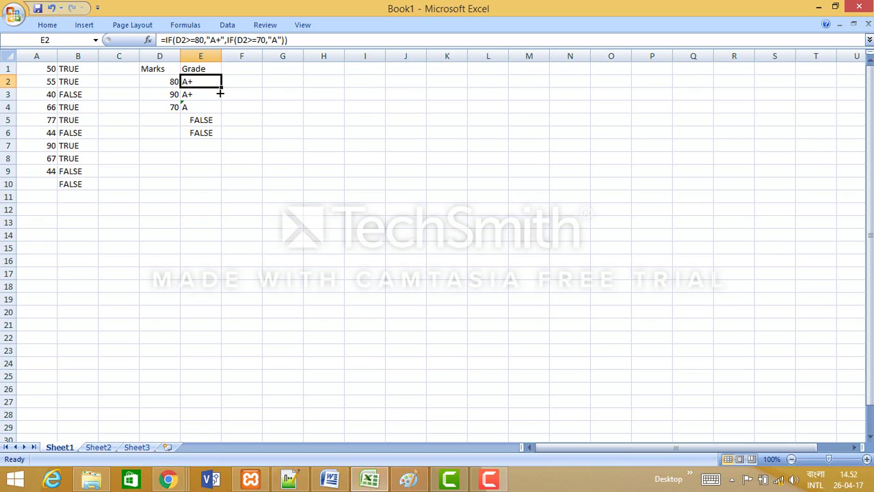
click(213, 94)
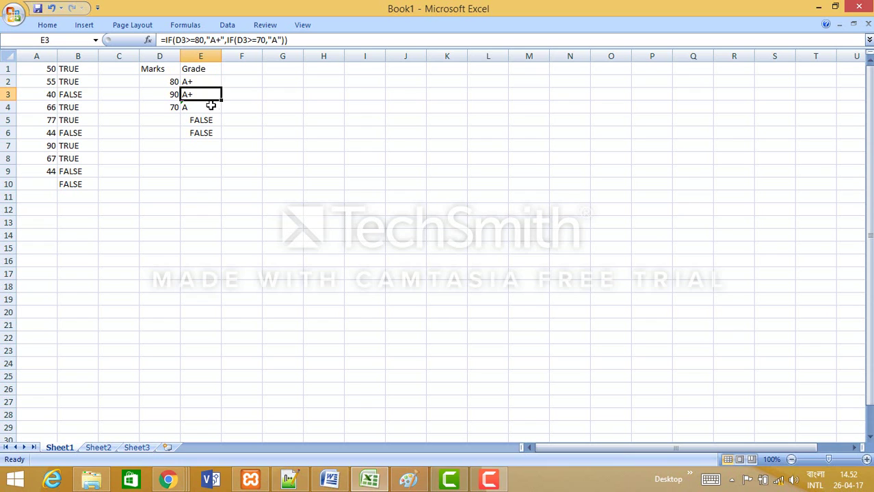
click(210, 108)
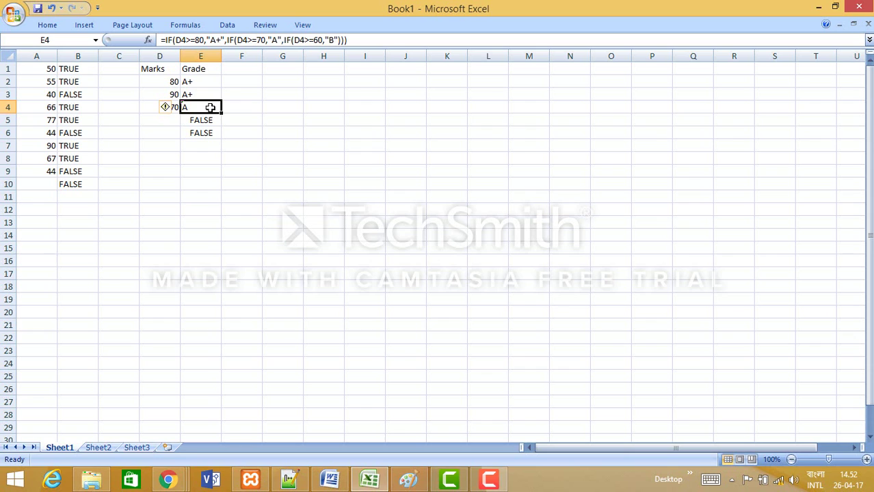
key(ctrl+c)
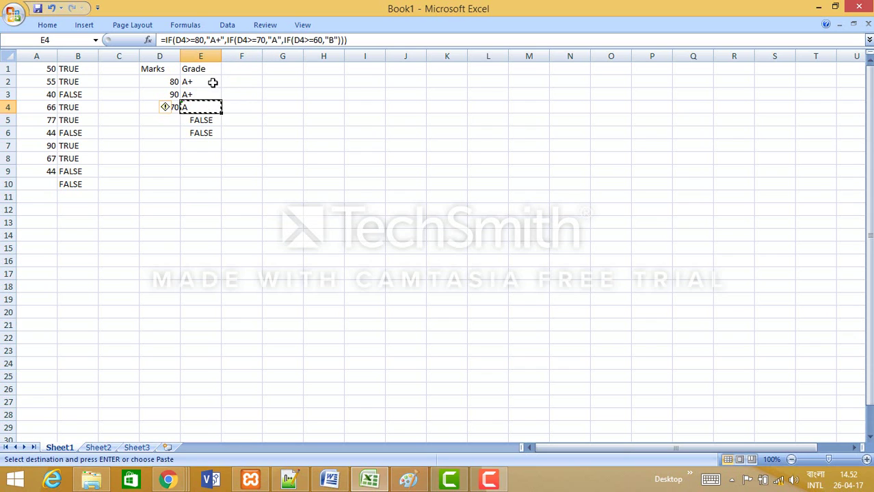
click(213, 82)
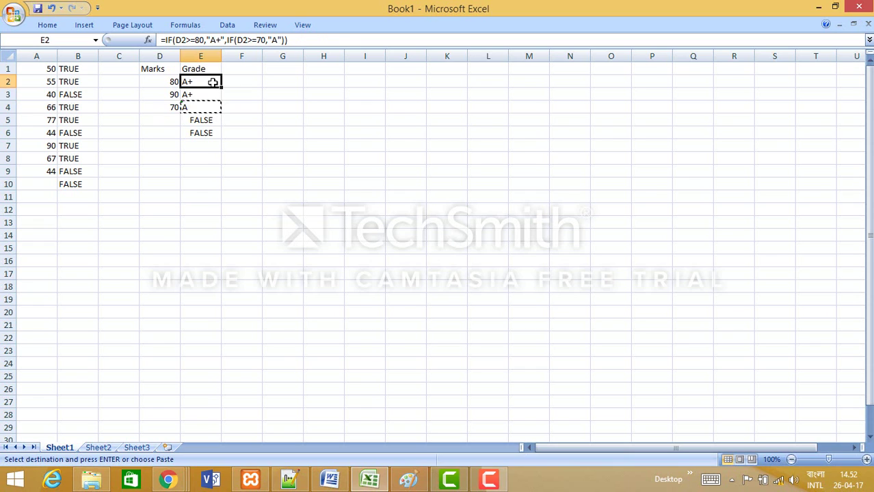
key(ctrl+v)
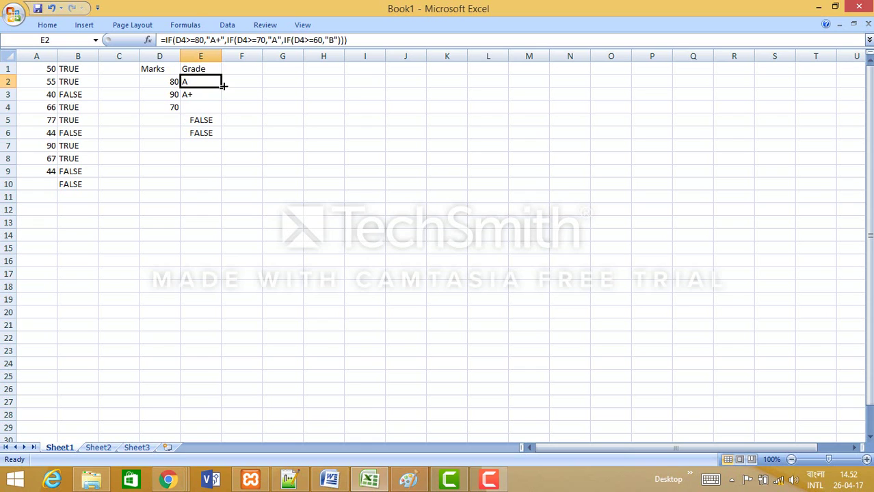
drag(223, 86, 213, 144)
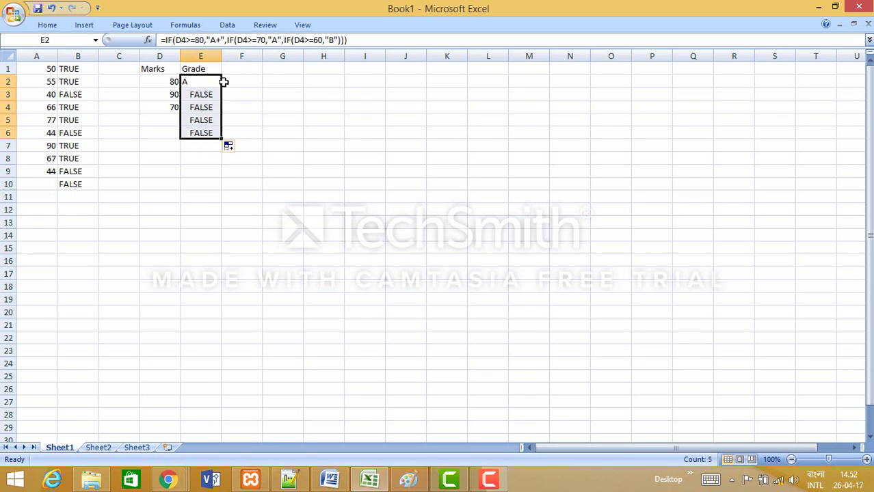
Shorten the E2 formula to =IF(D4>=80,"A+",IF(D4>=70,"A")) and fill it down to E8.
click(196, 82)
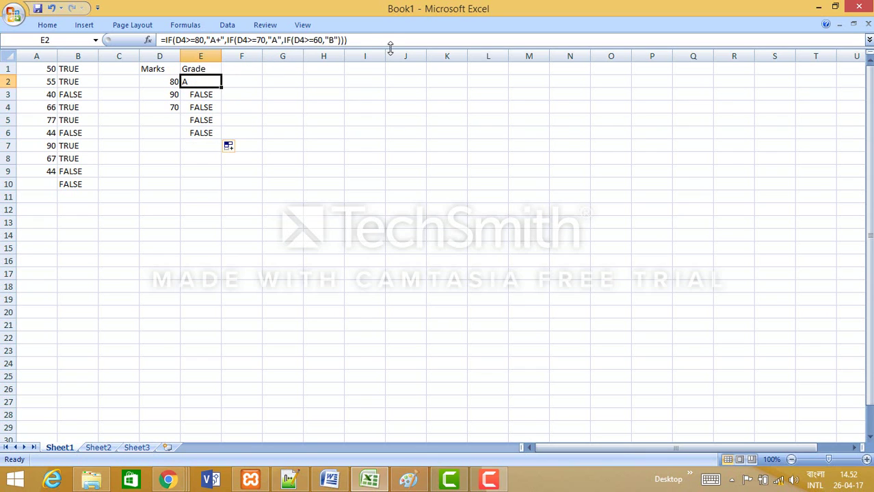
click(365, 41)
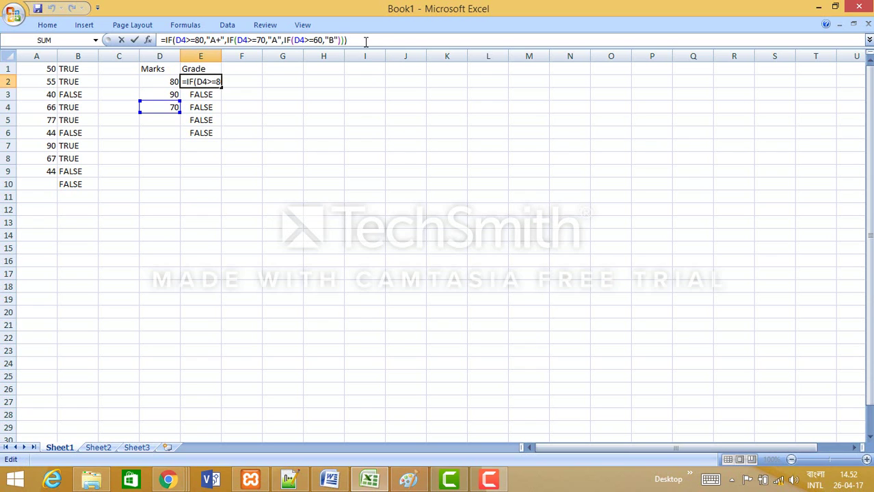
key(BackSpace)
key(BackSpace)
key(BackSpace)
key(BackSpace)
key(BackSpace)
key(BackSpace)
key(BackSpace)
key(BackSpace)
key(BackSpace)
key(BackSpace)
key(BackSpace)
key(BackSpace)
key(BackSpace)
key(BackSpace)
key(BackSpace)
key(BackSpace)
key(BackSpace)
key(BackSpace)
key(BackSpace)
key(BackSpace)
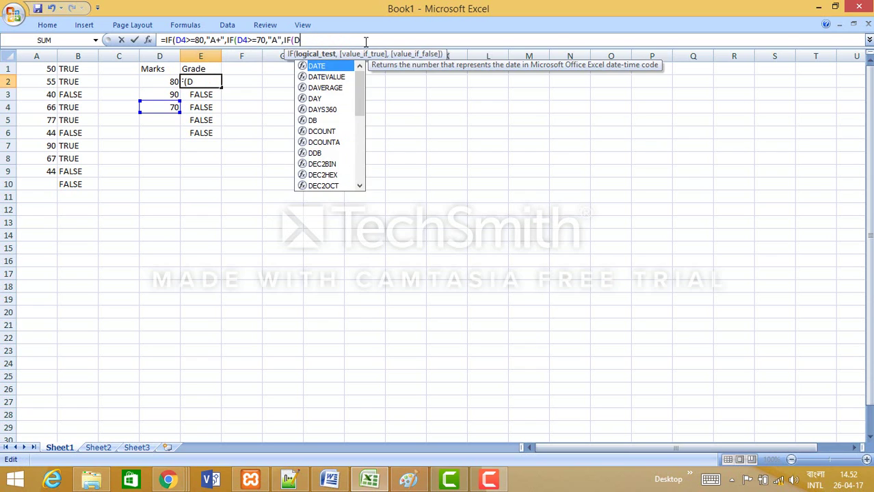
key(BackSpace)
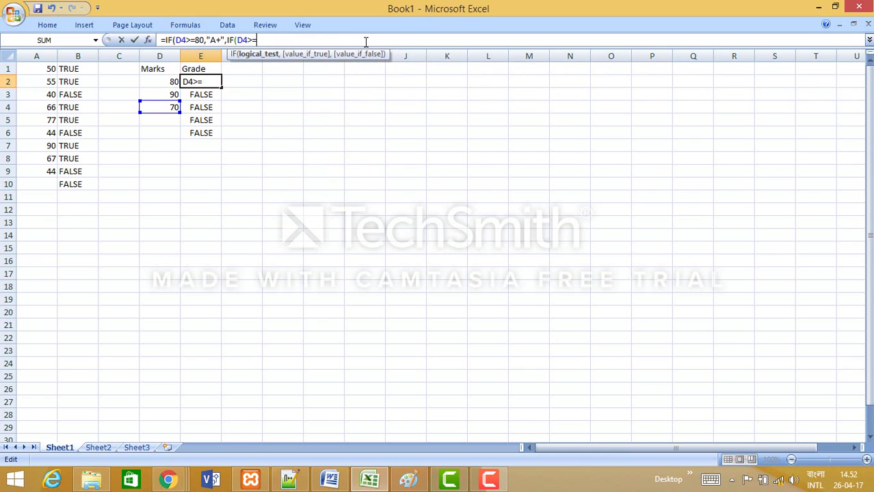
text(70,)
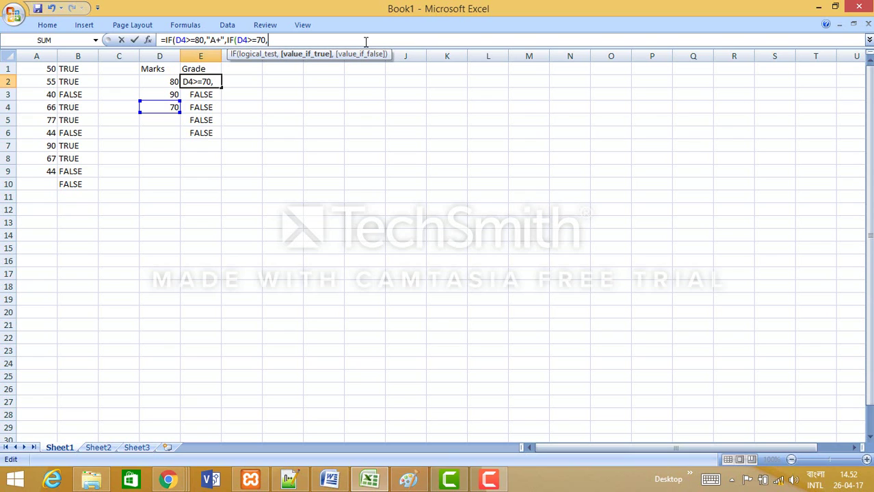
text("")
text(A)
text("A)
text()))
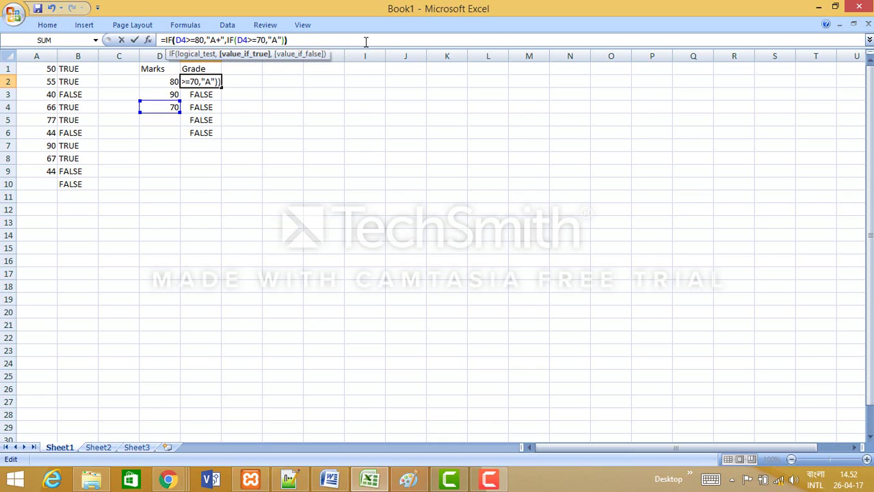
key(Return)
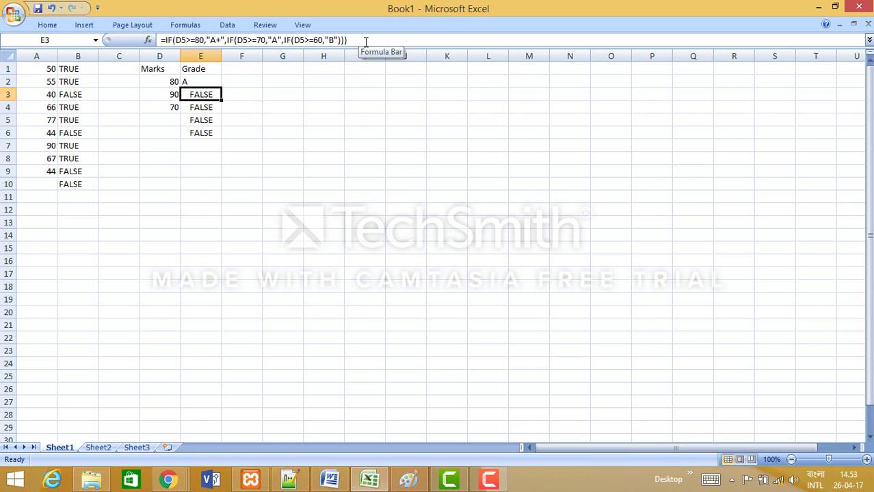
click(192, 81)
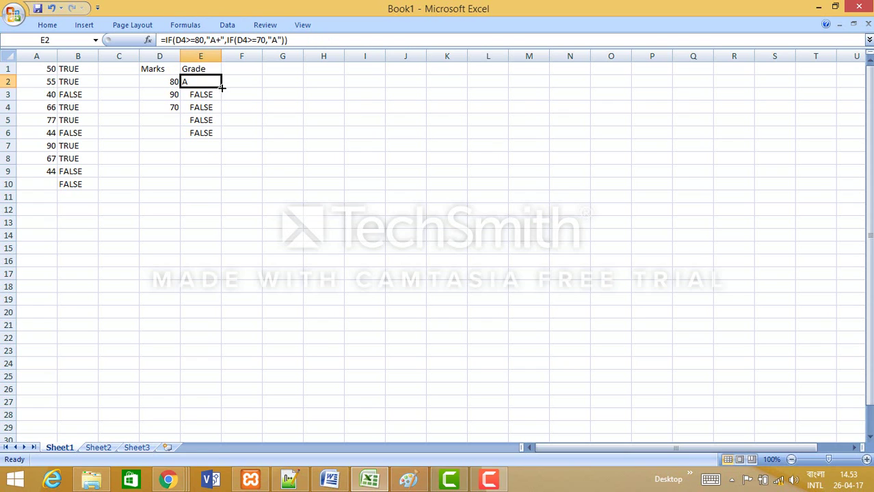
drag(221, 88, 219, 171)
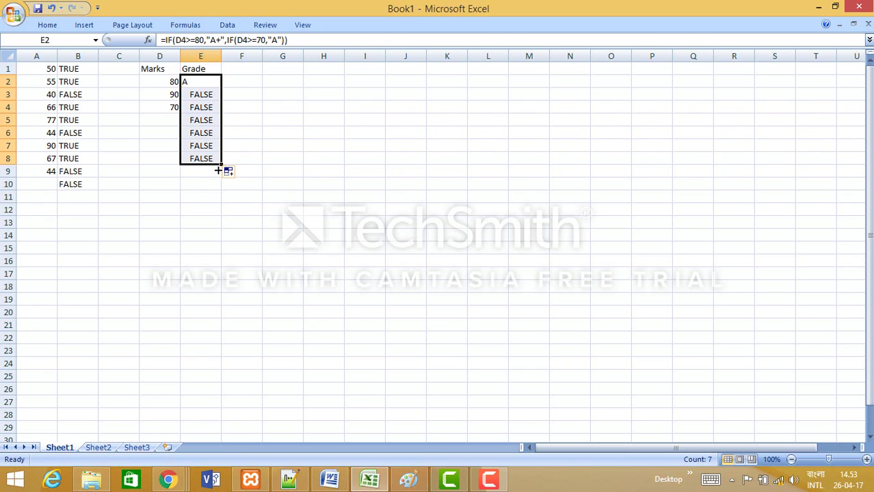
Erase the whole formula from cell E2, leaving the filled cells below it in place.
click(305, 41)
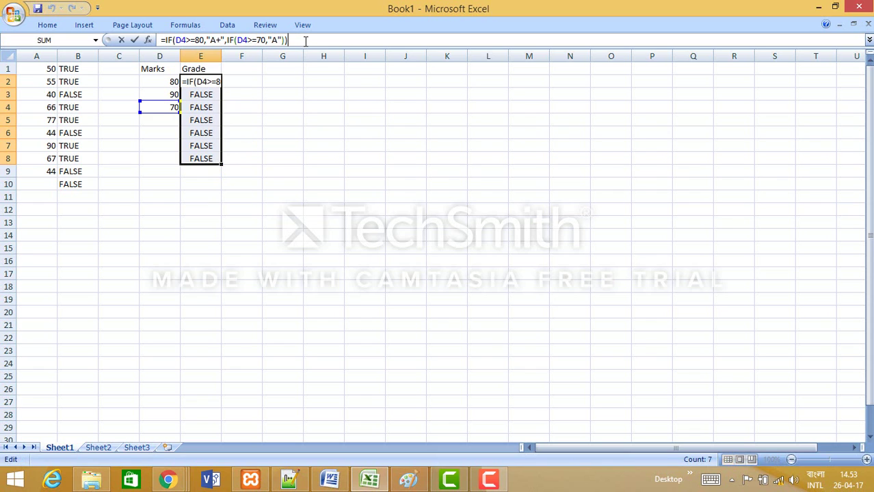
key(BackSpace)
key(BackSpace)
key(BackSpace)
key(BackSpace)
key(BackSpace)
key(BackSpace)
key(BackSpace)
key(BackSpace)
key(BackSpace)
key(BackSpace)
key(BackSpace)
key(BackSpace)
key(BackSpace)
key(BackSpace)
key(BackSpace)
key(BackSpace)
key(BackSpace)
key(BackSpace)
key(BackSpace)
key(BackSpace)
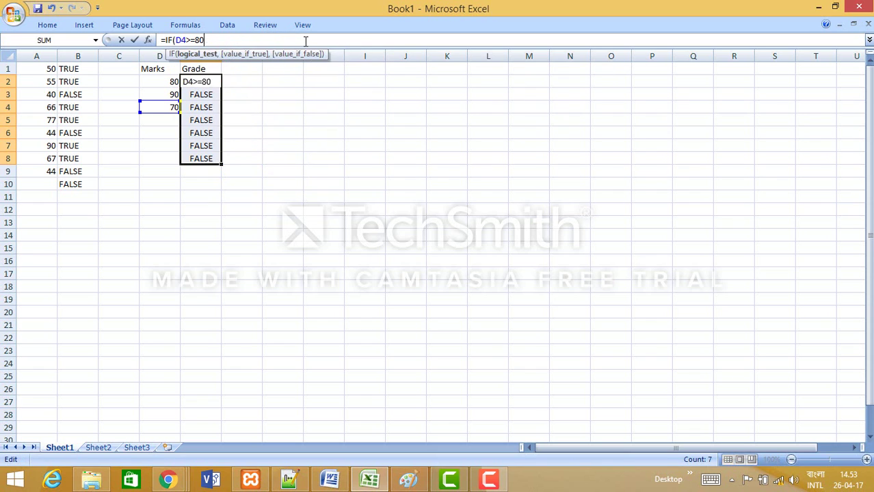
key(BackSpace)
key(BackSpace)
key(BackSpace)
key(BackSpace)
key(BackSpace)
key(BackSpace)
key(BackSpace)
key(BackSpace)
key(BackSpace)
key(BackSpace)
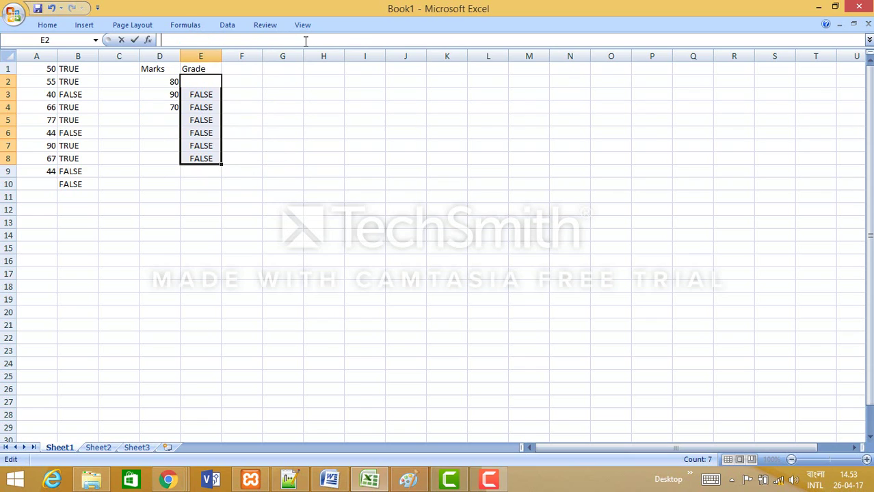
click(431, 141)
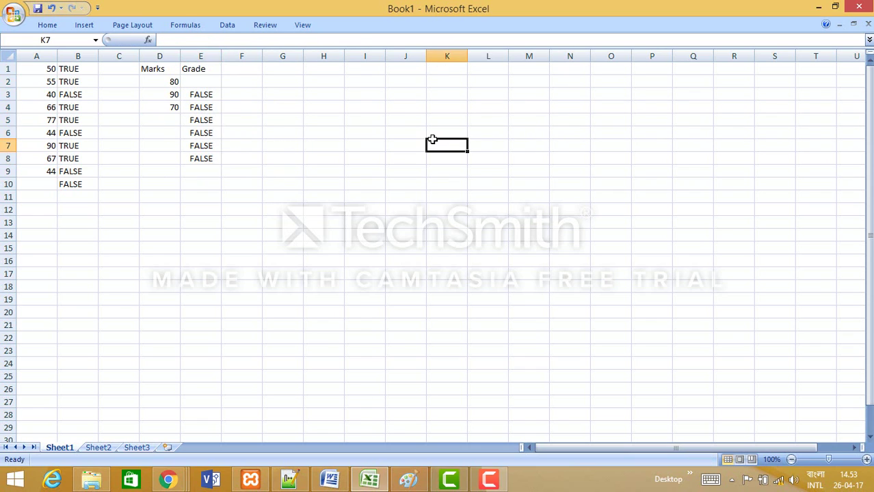
Start a new IF formula in E2 with D2 as the cell to test.
click(199, 82)
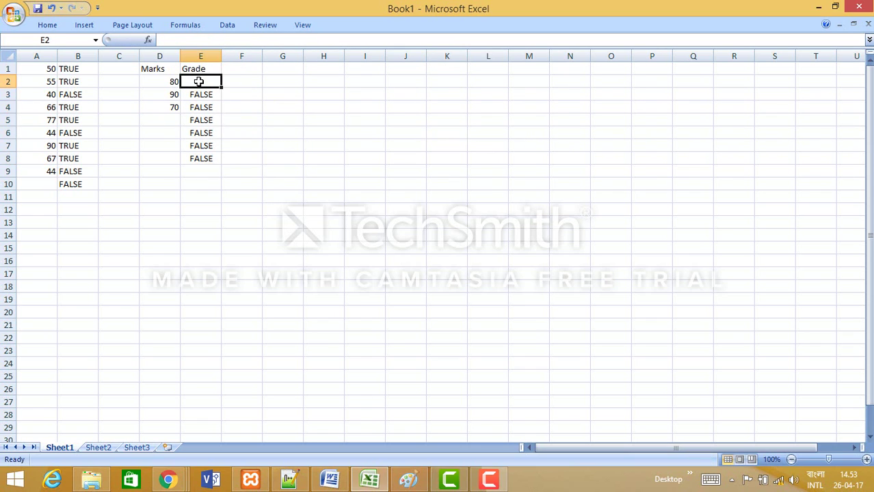
text(=if)
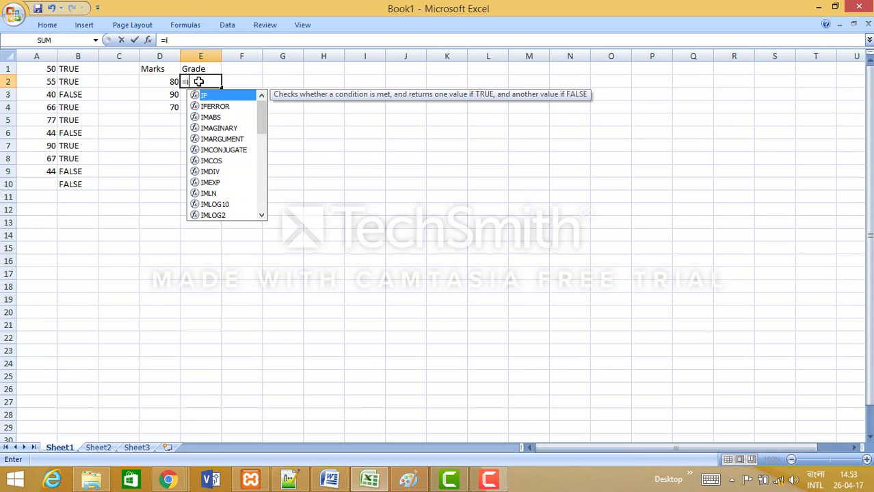
click(173, 82)
click(197, 82)
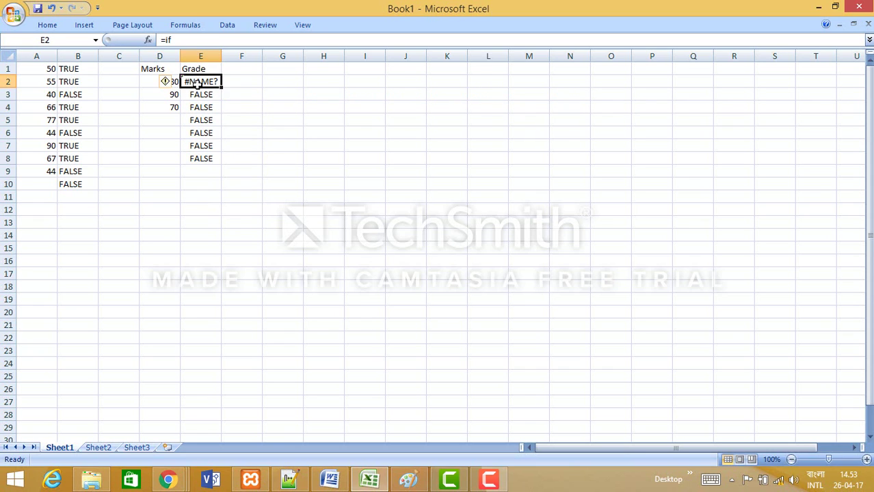
text(=if)
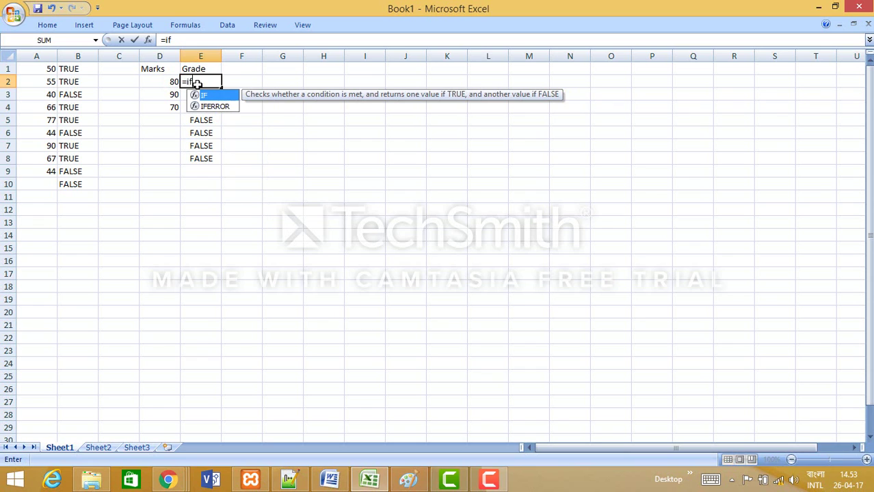
text(()
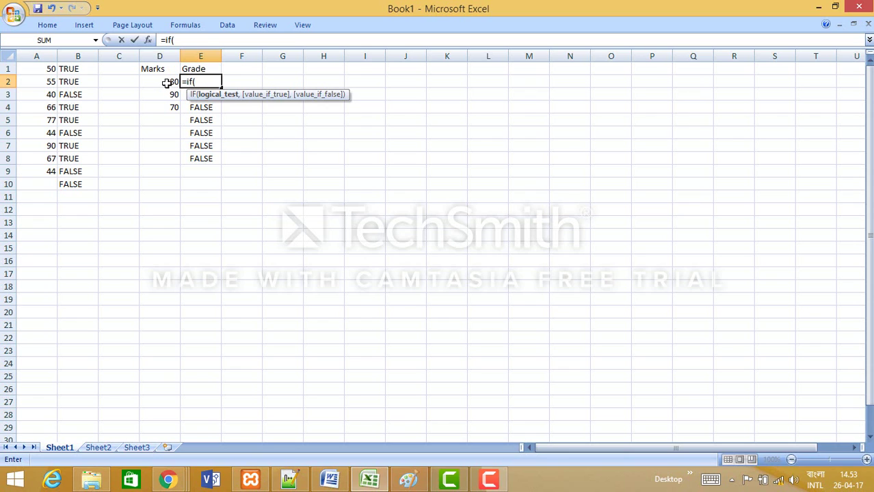
click(167, 83)
Try D2<=40 as the first condition of the E2 formula, and erase it back to the cell reference.
text(>=)
key(BackSpace)
key(BackSpace)
text(<=40)
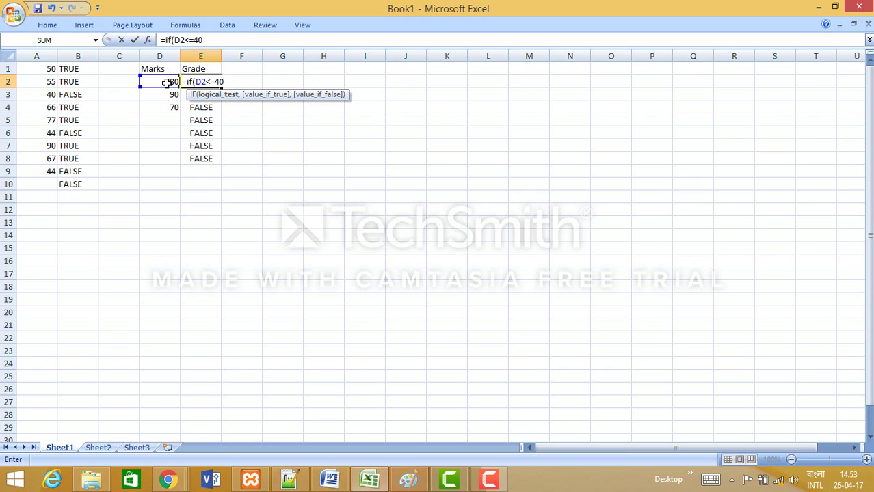
key(BackSpace)
key(BackSpace)
key(BackSpace)
key(BackSpace)
text(>=)
key(BackSpace)
key(BackSpace)
key(BackSpace)
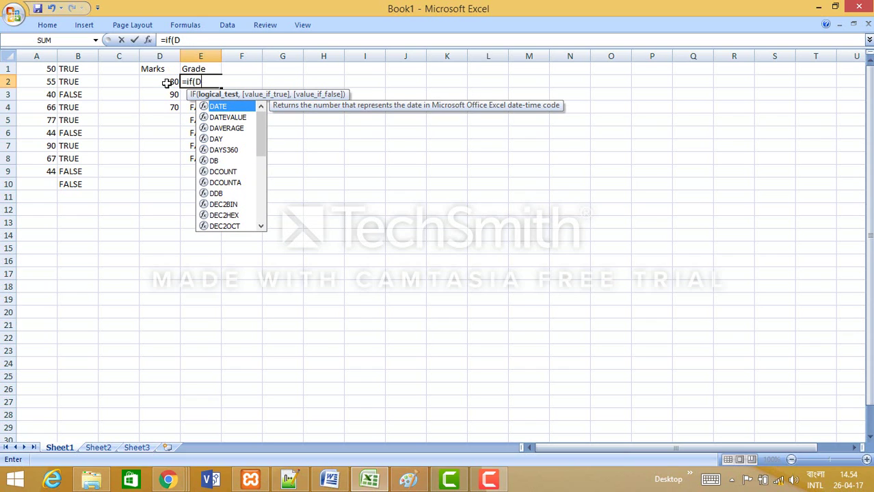
Try D2<=80 as the condition in E2 with an empty text result, and erase everything after D2.
text(2<)
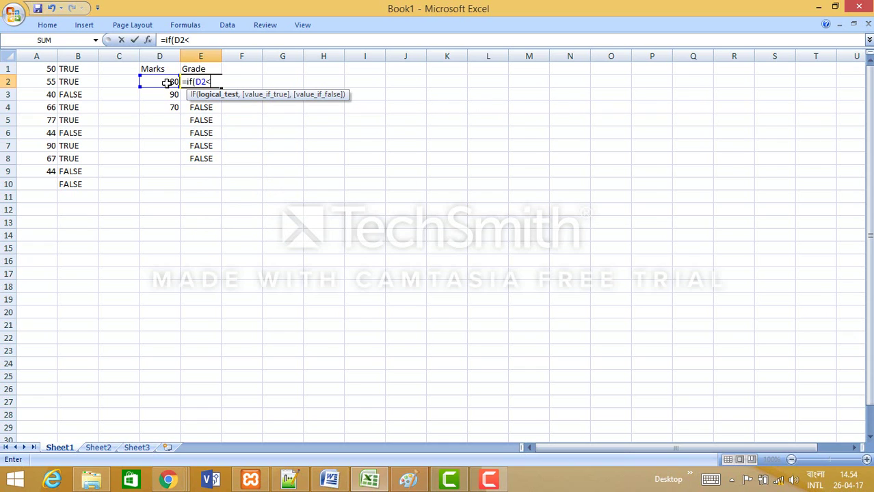
text(=80,)
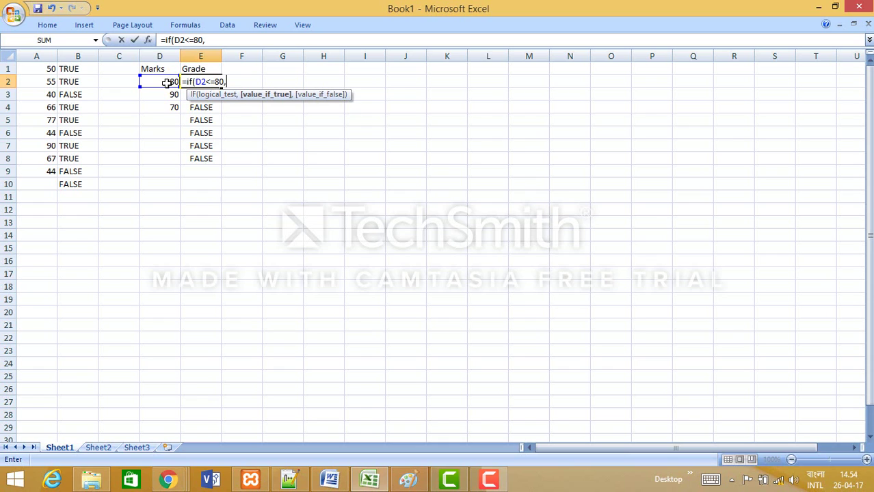
text("")
key(BackSpace)
key(BackSpace)
key(BackSpace)
key(BackSpace)
key(BackSpace)
key(BackSpace)
key(BackSpace)
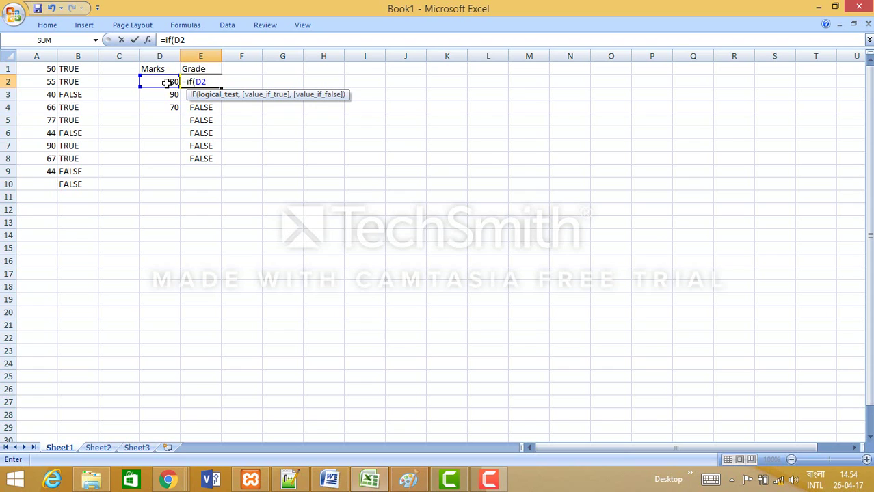
Put the <= operator after D2 in the E2 condition and stop the Camtasia screen recording.
text(<=)
click(491, 482)
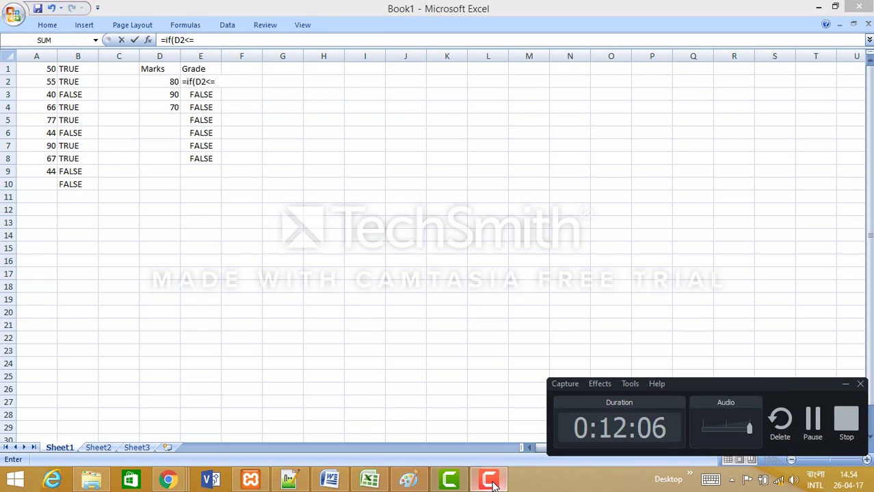
click(847, 423)
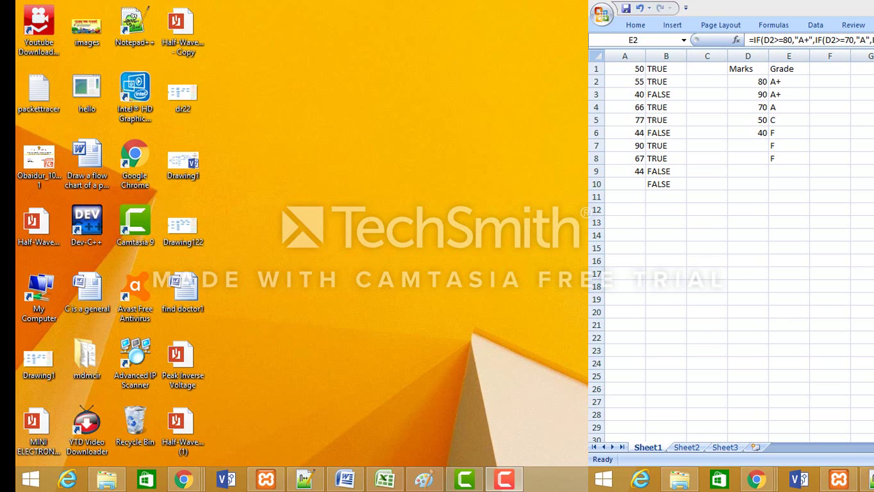
Switch to the Excel workbook, open and commit the E2 grade formula unedited, and fill it down to E8.
click(395, 482)
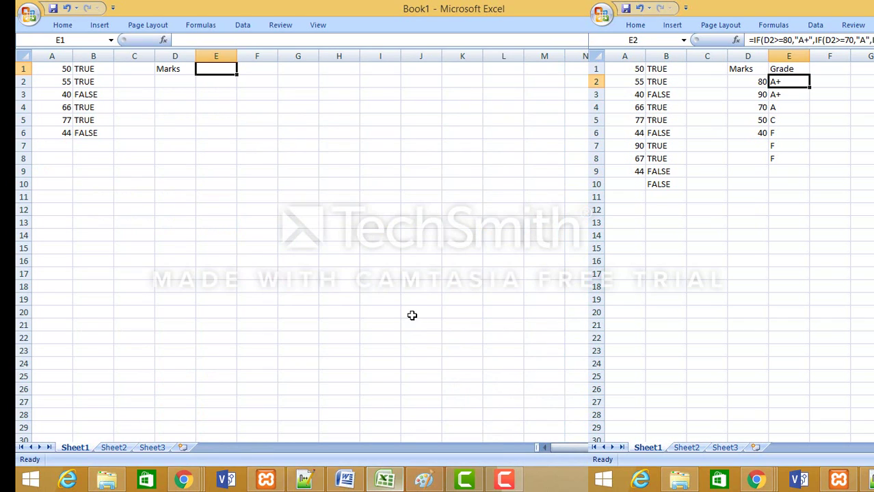
key(F2)
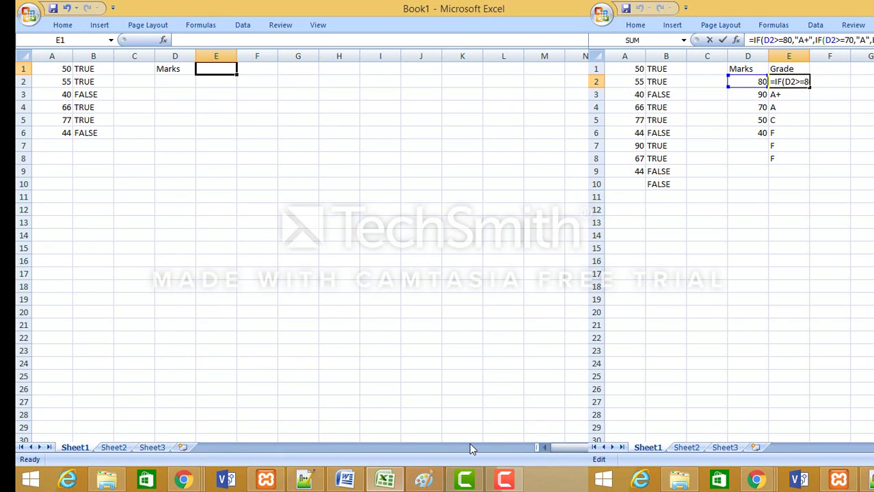
key(Return)
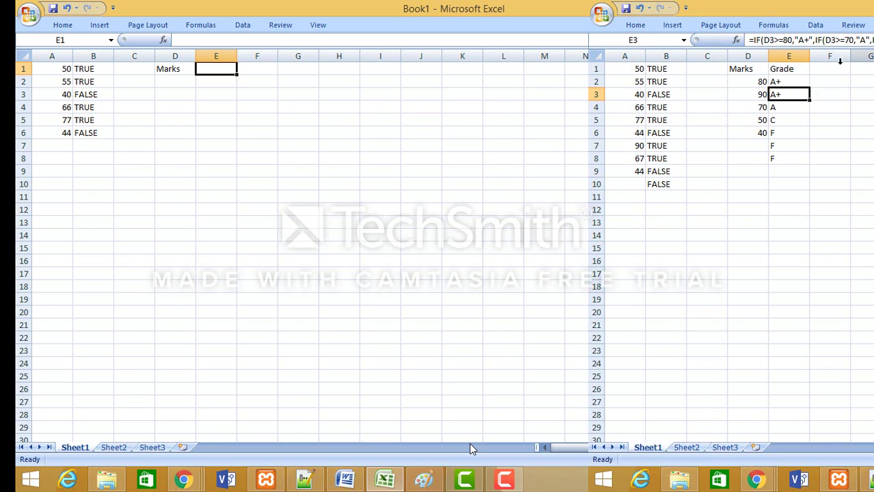
click(795, 82)
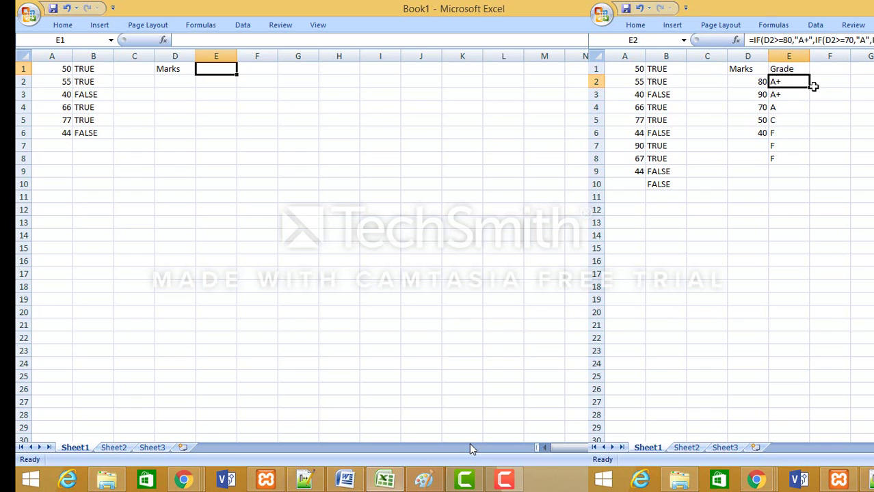
drag(808, 88, 805, 164)
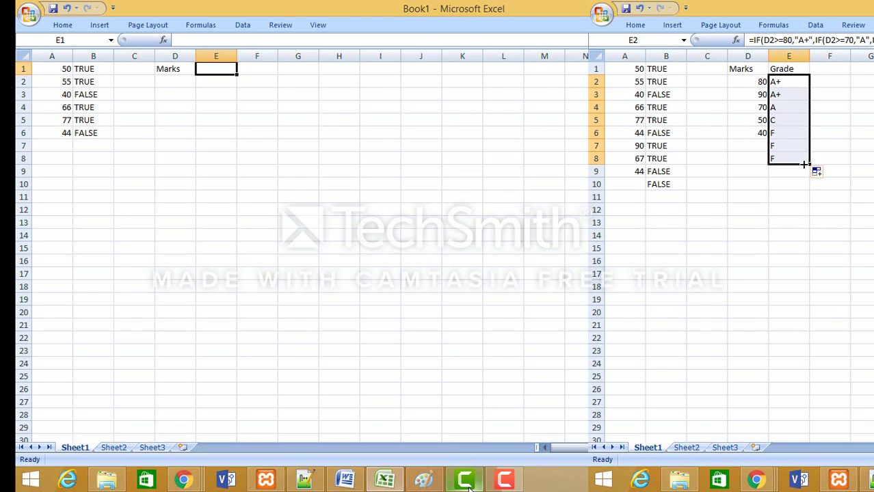
Bring up the Paint sketch of the IF syntax and enter the mark 78 in D7 of the grade sheet.
click(431, 483)
click(758, 145)
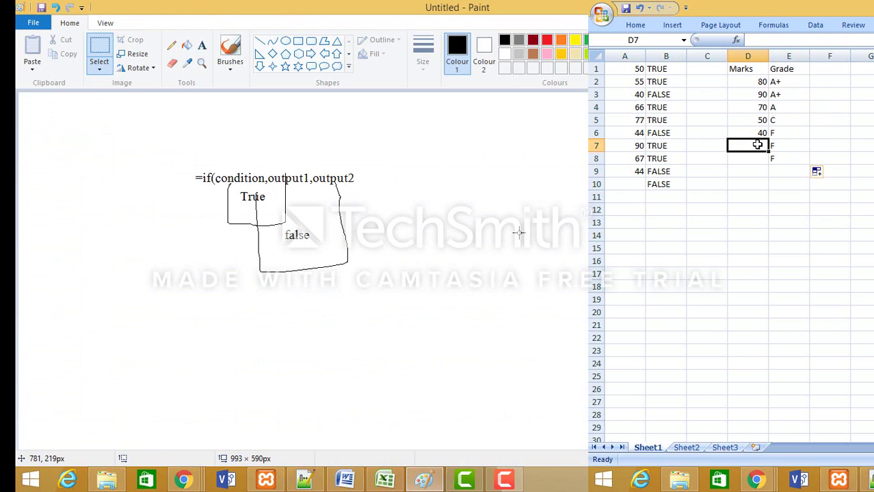
text(78)
key(Return)
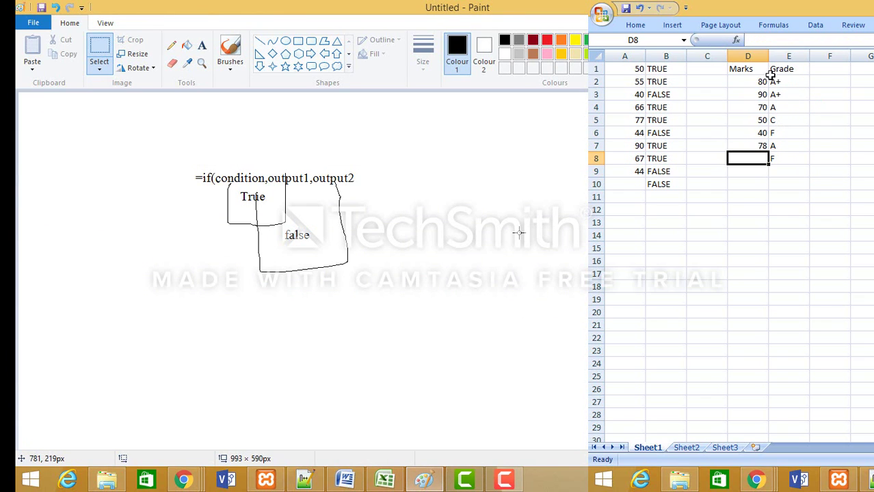
Enter the header "Subject" in C1 and switch from Paint back to the Excel workbook.
click(712, 81)
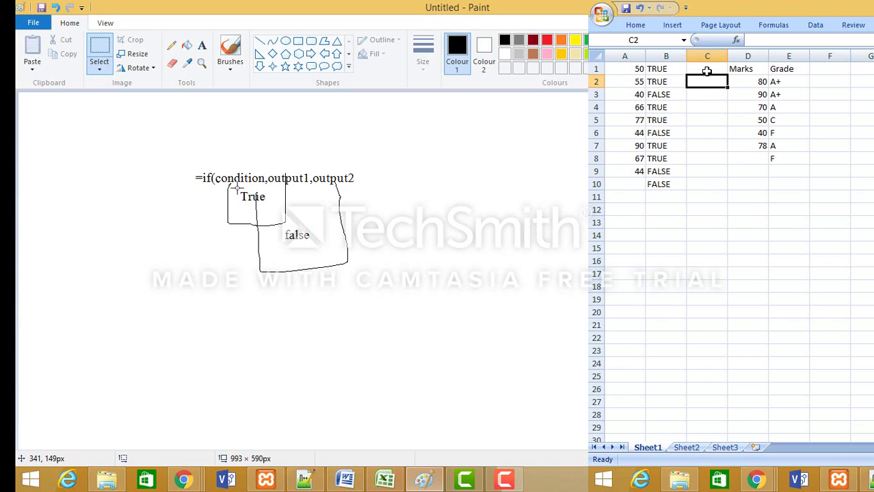
click(707, 71)
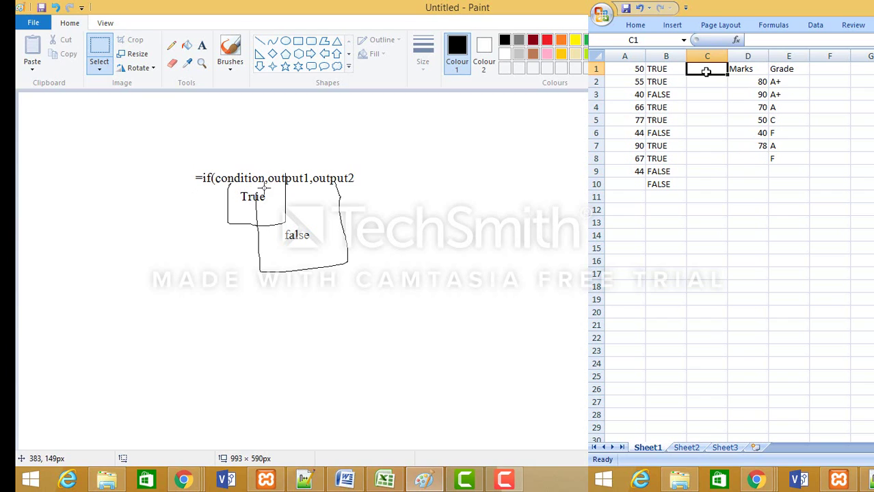
text(Sub)
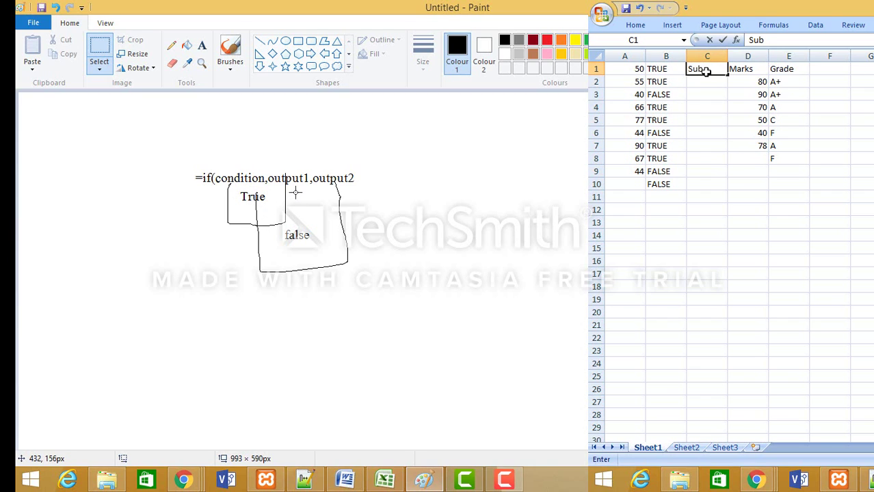
text(ject)
click(387, 481)
Enter the subjects Bangla, Math and English in C2 to C4, and view the pass-test formulas in B1 and B3.
click(712, 78)
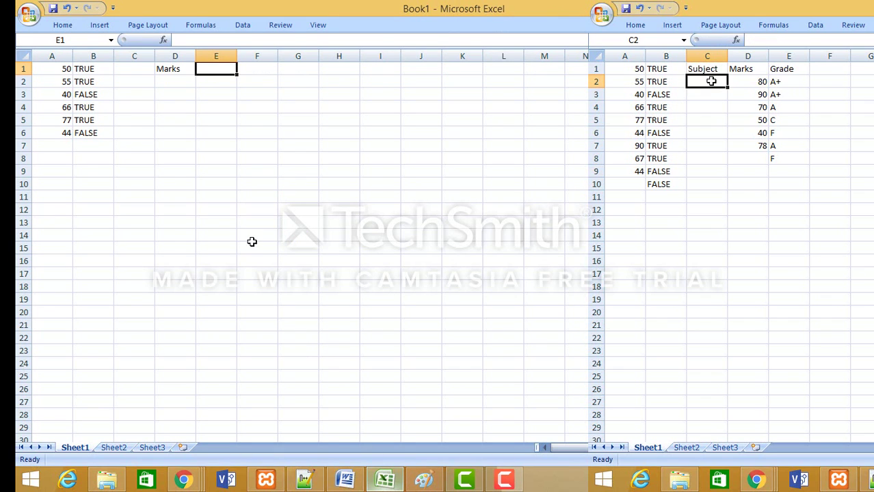
text(Ban)
click(95, 69)
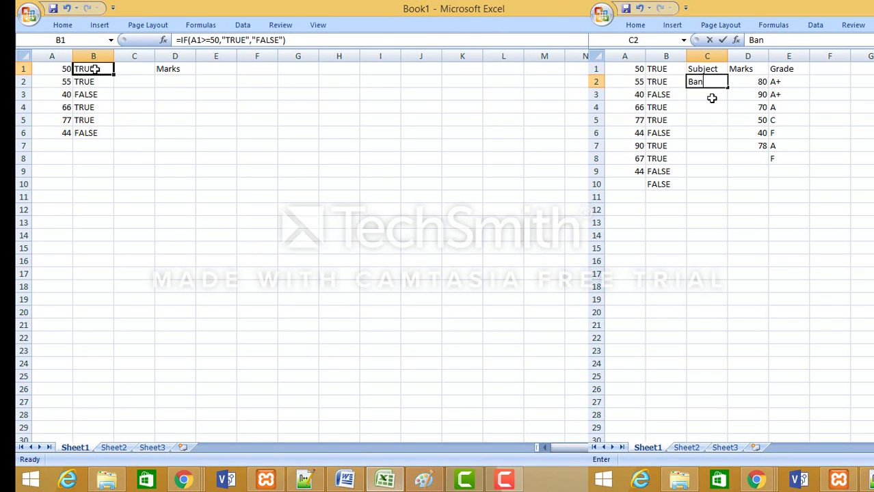
text(gla)
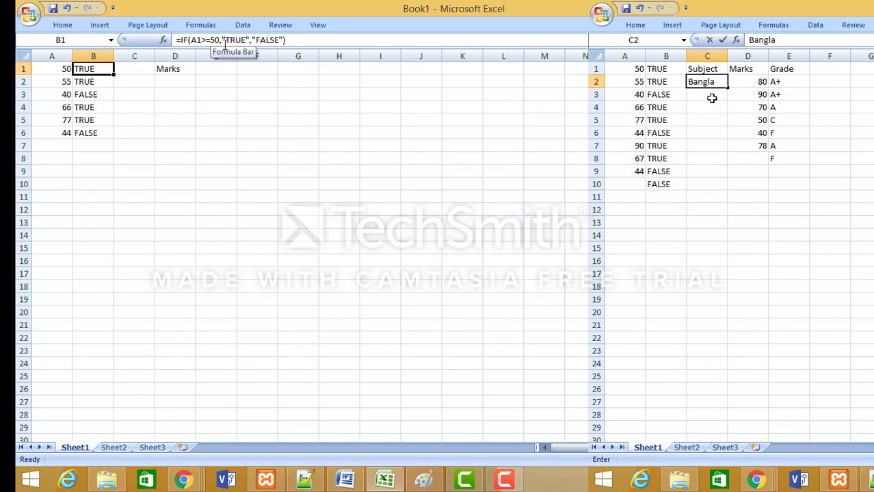
click(711, 97)
text(Math)
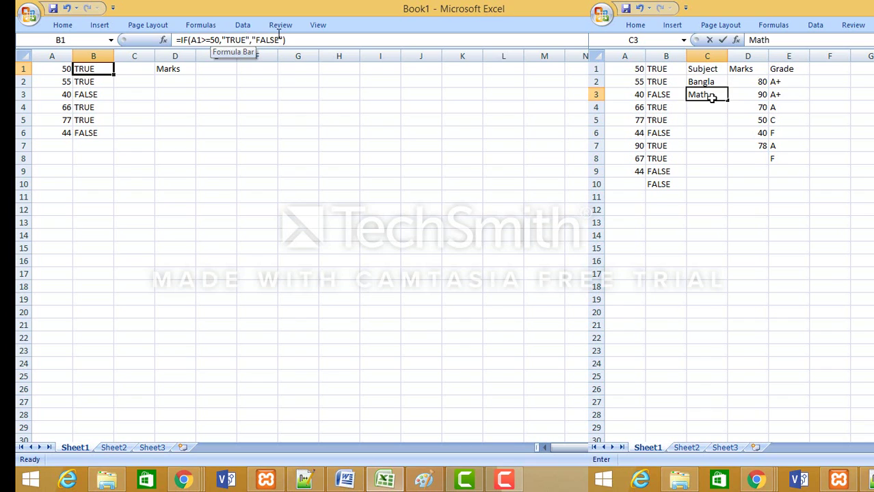
key(Return)
text(Eng)
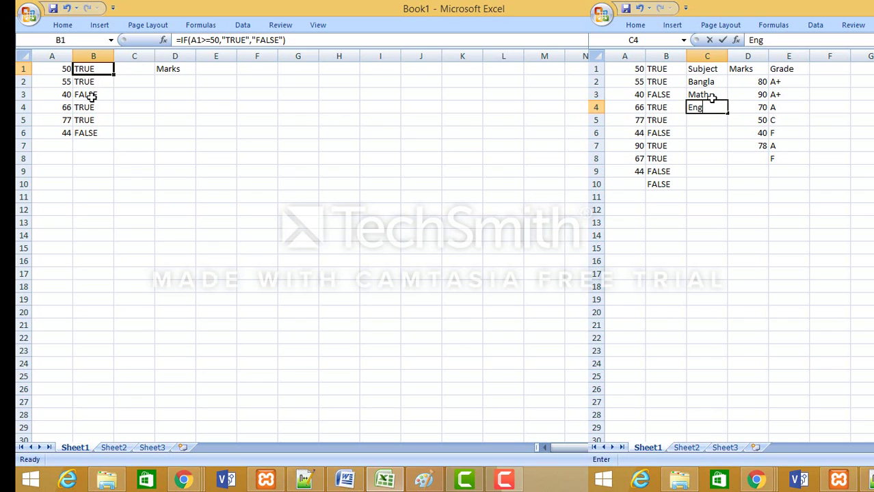
click(92, 95)
text(lish)
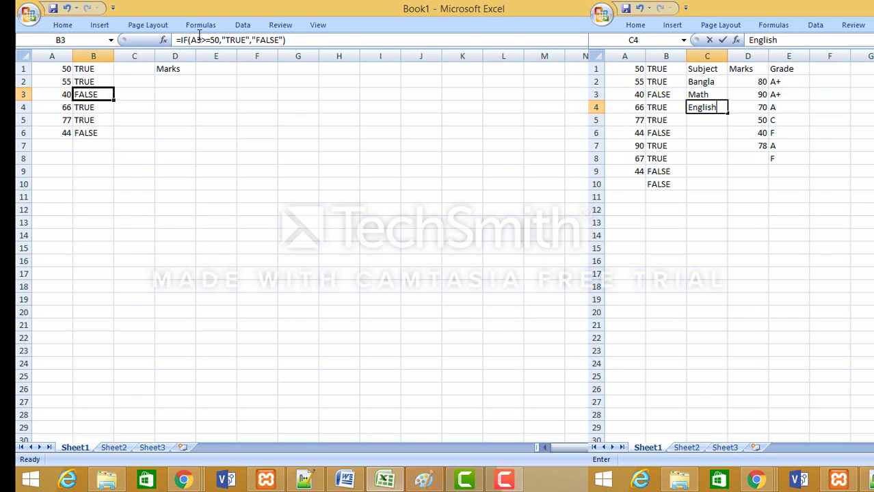
click(873, 94)
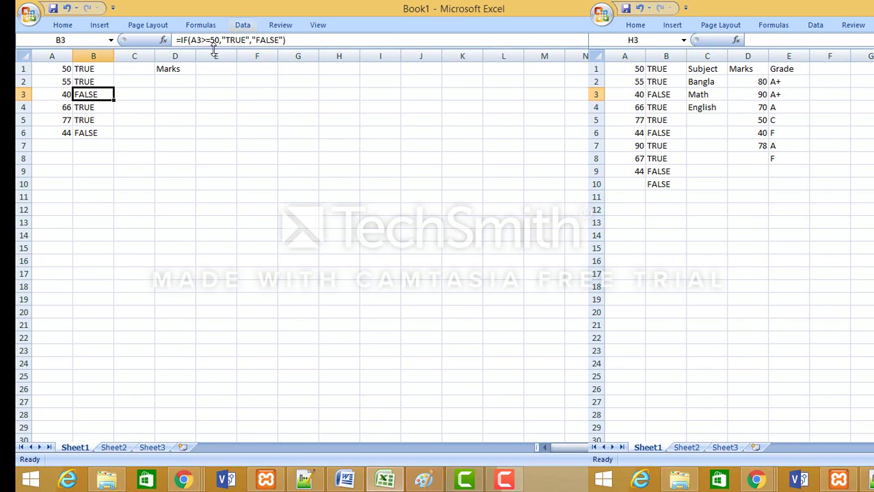
Fill the IF formula from B1 down to B10 in the sheet without grades.
click(789, 85)
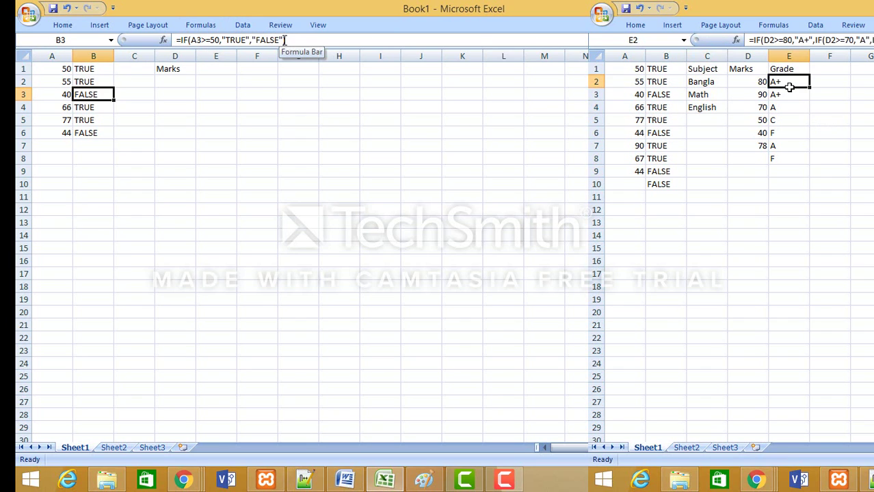
click(98, 70)
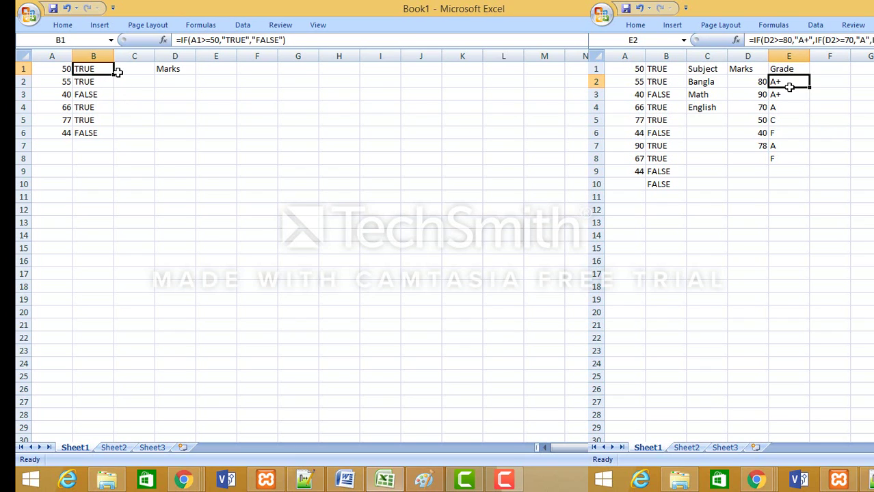
drag(116, 73, 851, 82)
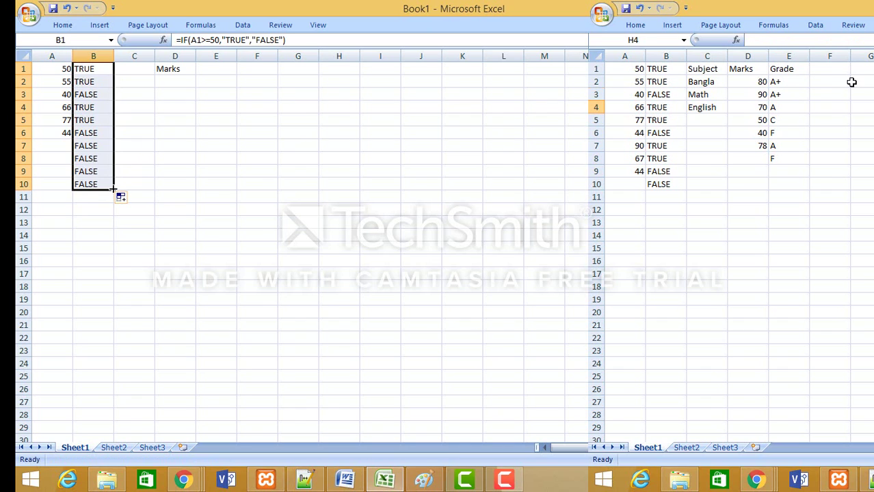
Enter the marks 90, 67 and 44 in A7 to A9 to test the filled IF formulas.
click(68, 143)
text(90)
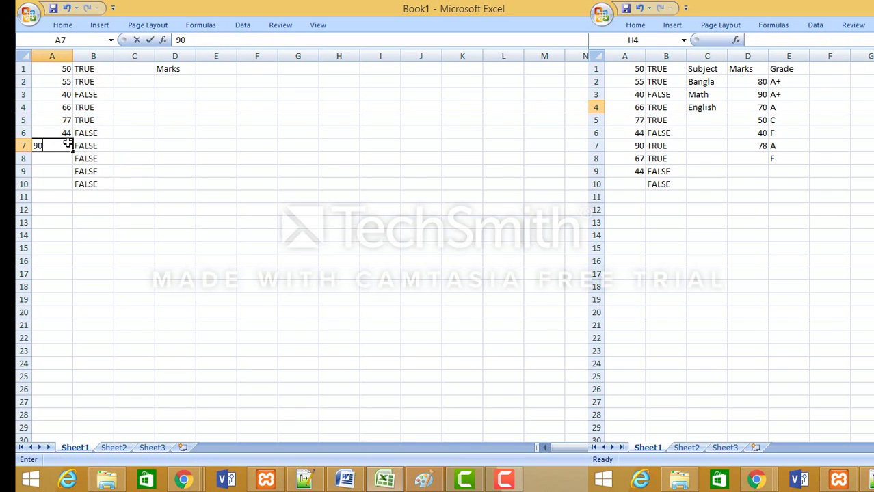
key(Return)
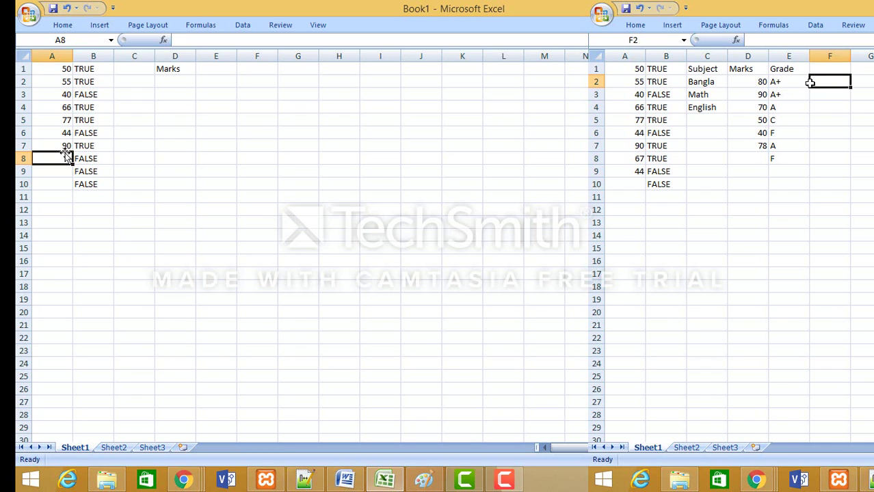
text(67)
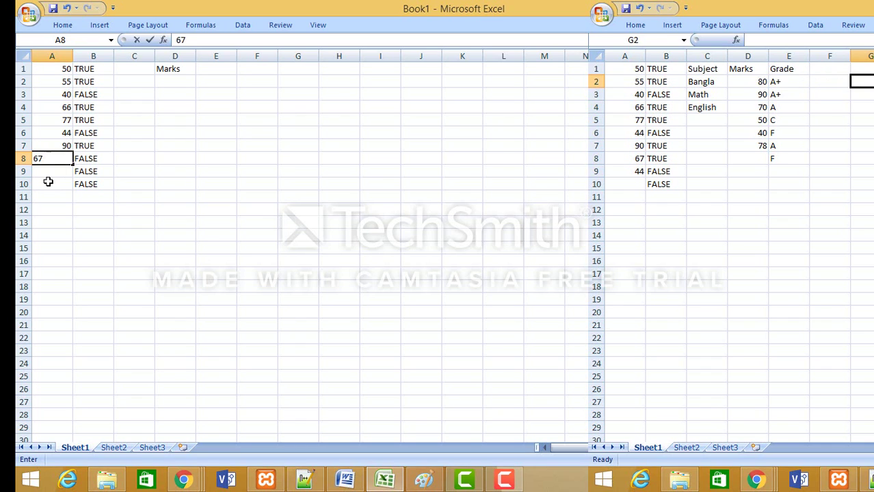
key(Return)
text(44)
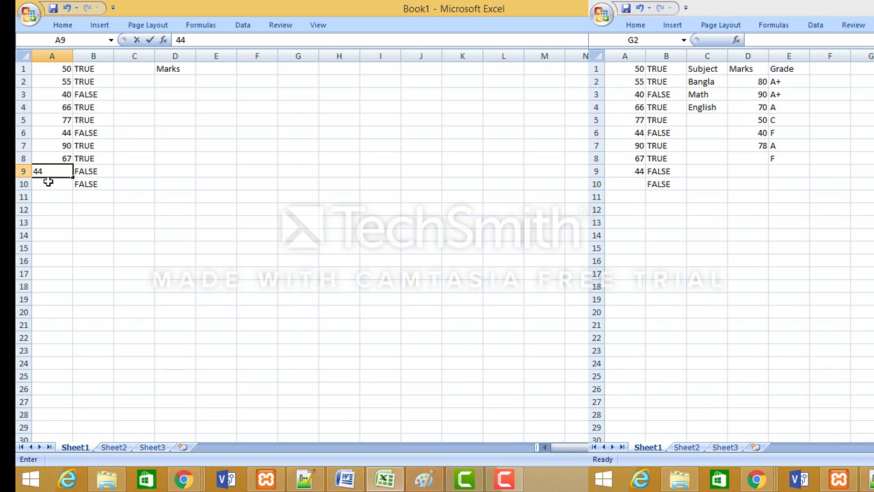
key(Return)
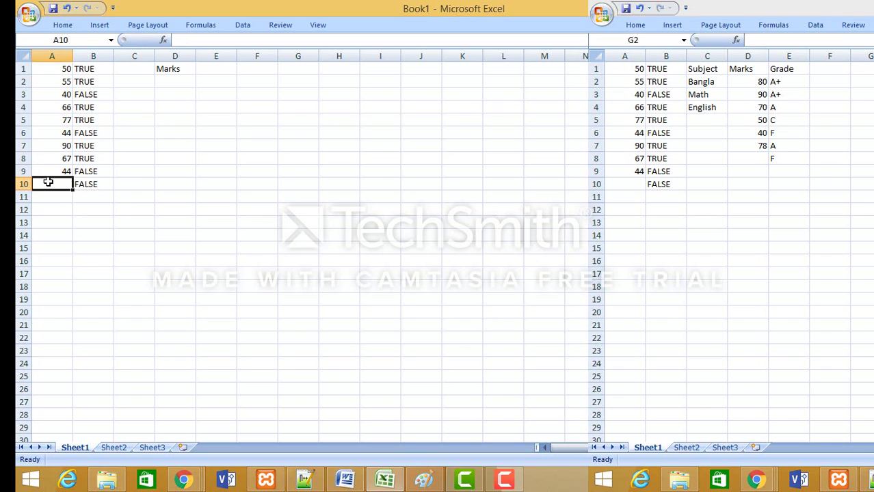
Enter the header "Grade" in E1 beside the Marks header.
click(176, 68)
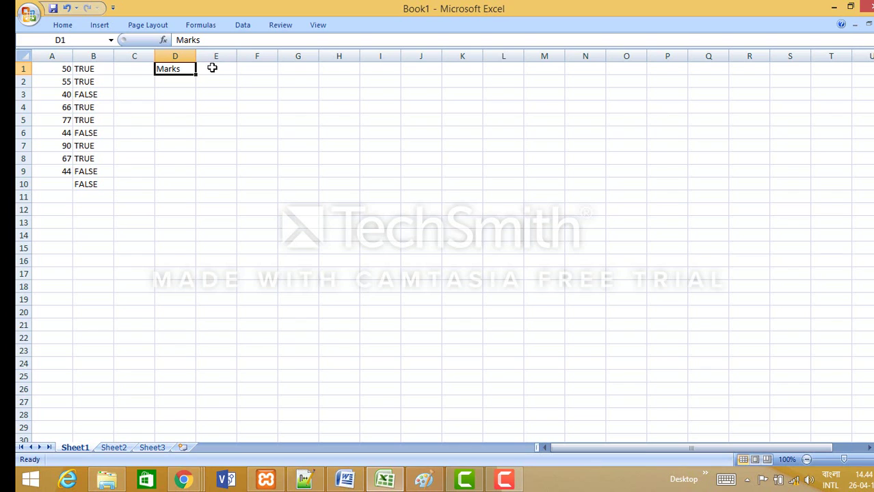
click(213, 69)
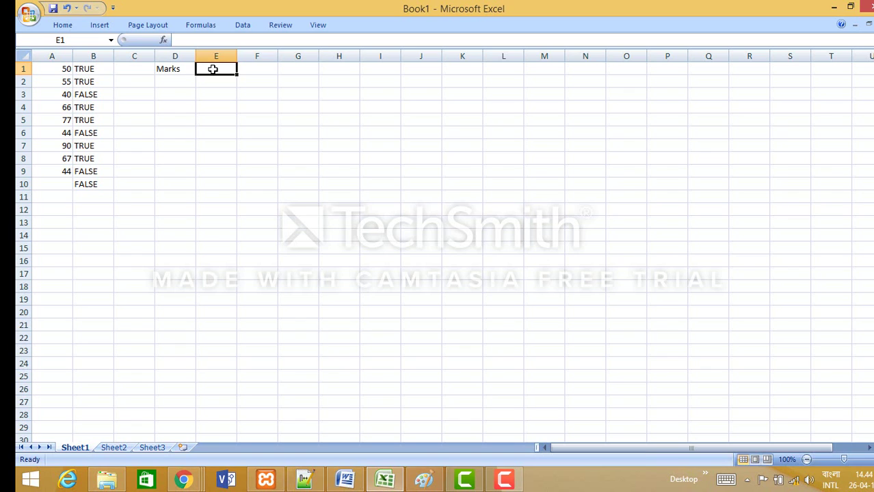
text(Grade)
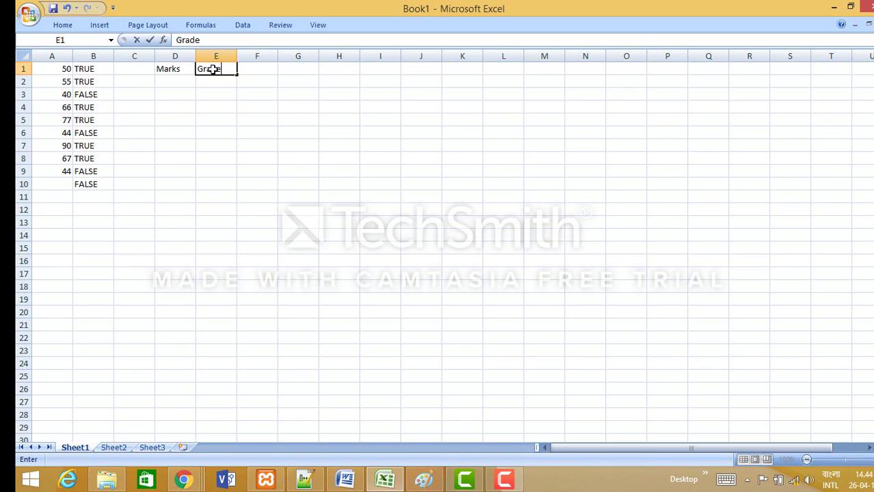
click(176, 80)
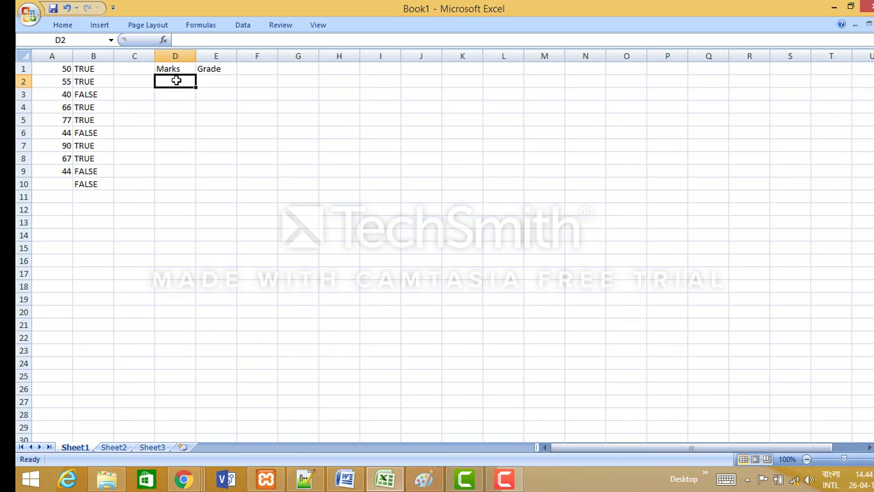
Begin an IF formula in E2 that returns "A+" when D2>=80.
click(215, 83)
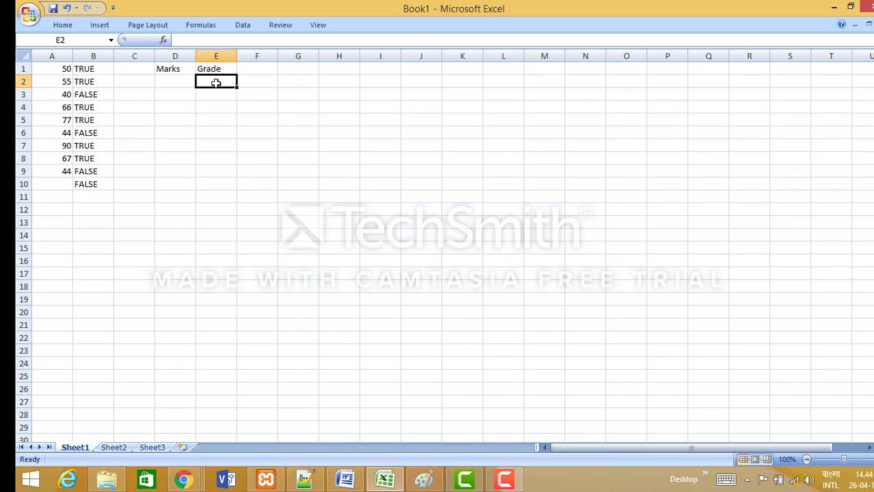
text(=if)
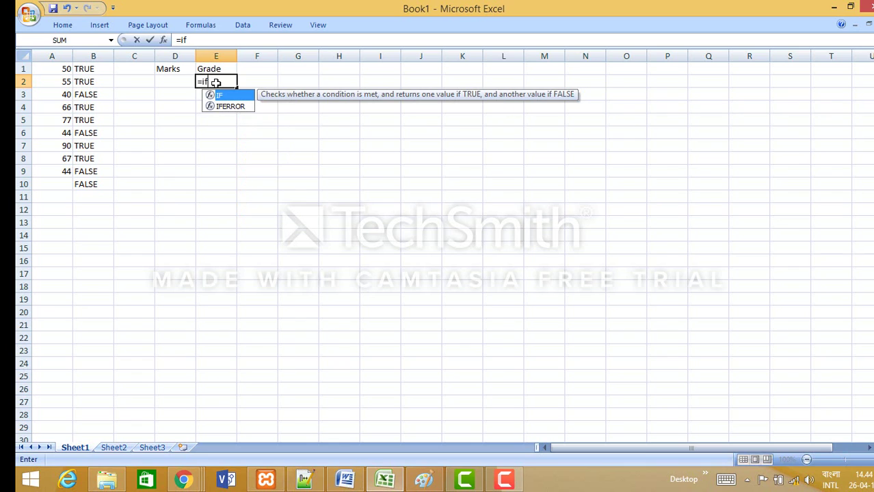
text(()
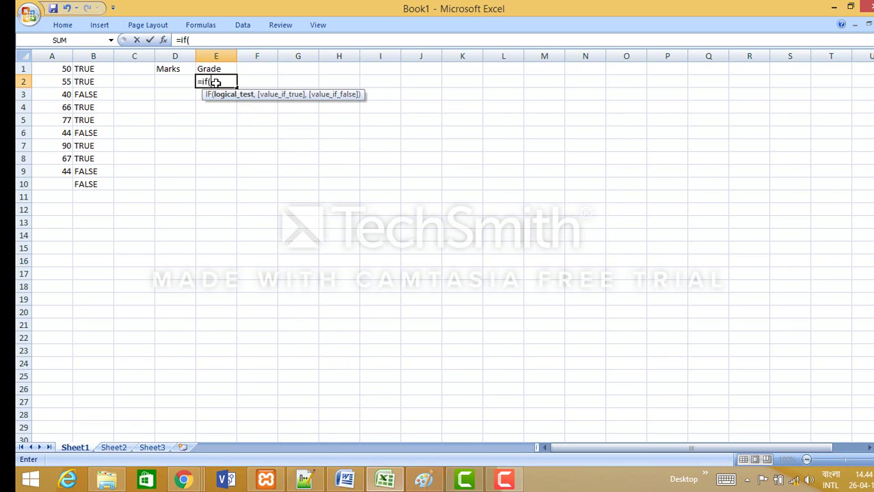
click(171, 84)
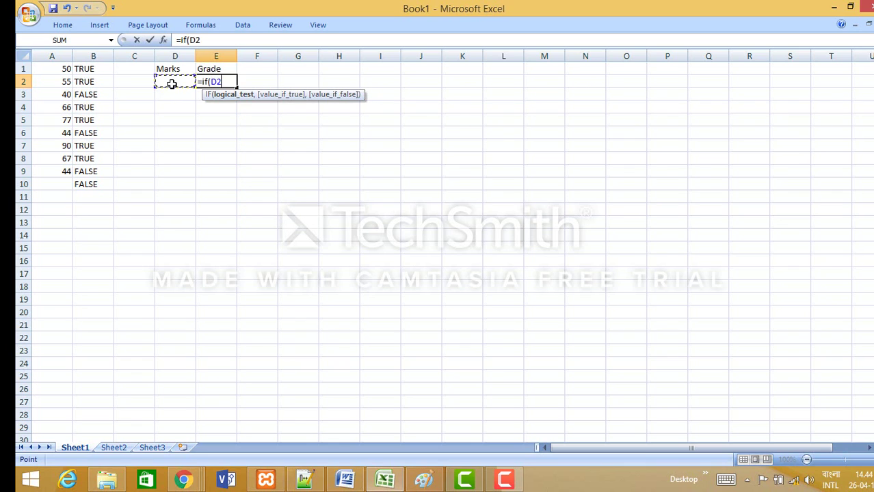
text(>=80=)
key(BackSpace)
text(,)
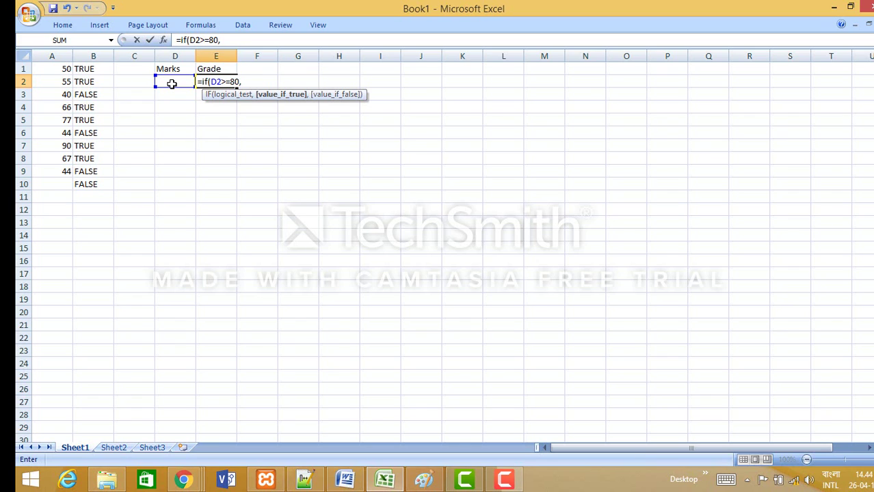
text("A+",i)
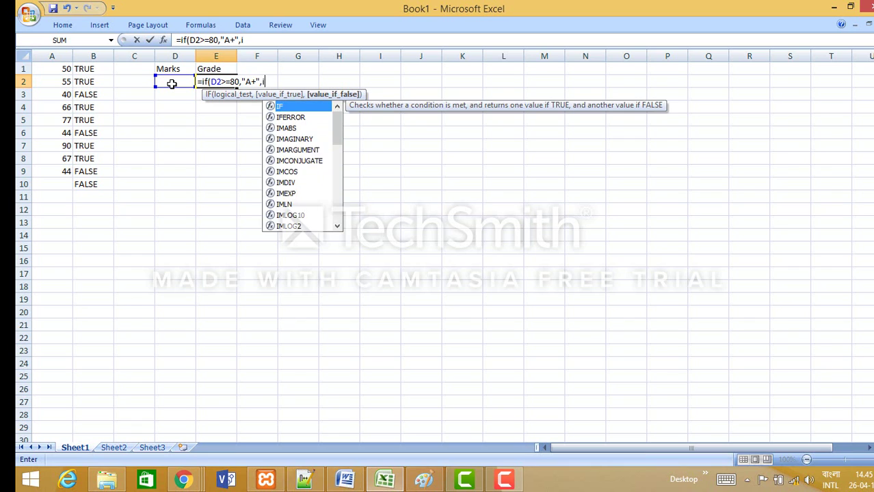
Nest a second IF in the E2 formula that returns "A" when D2>=70.
text(f()
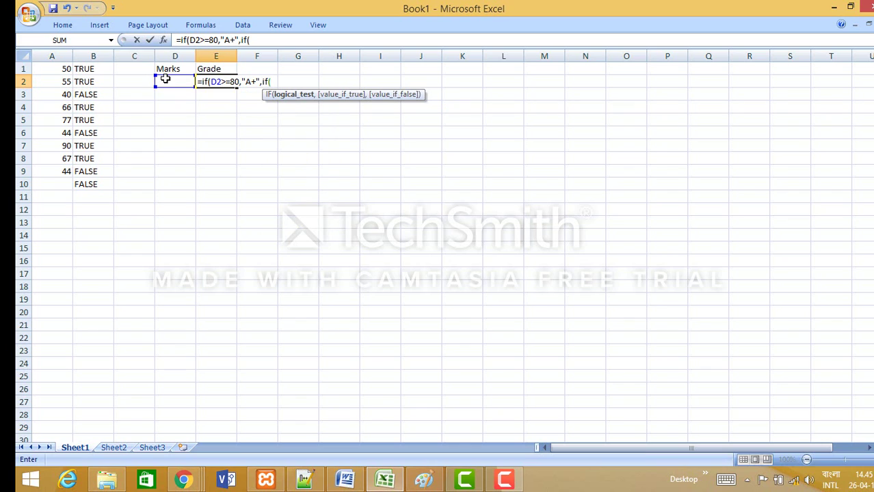
click(164, 78)
text(>=70,)
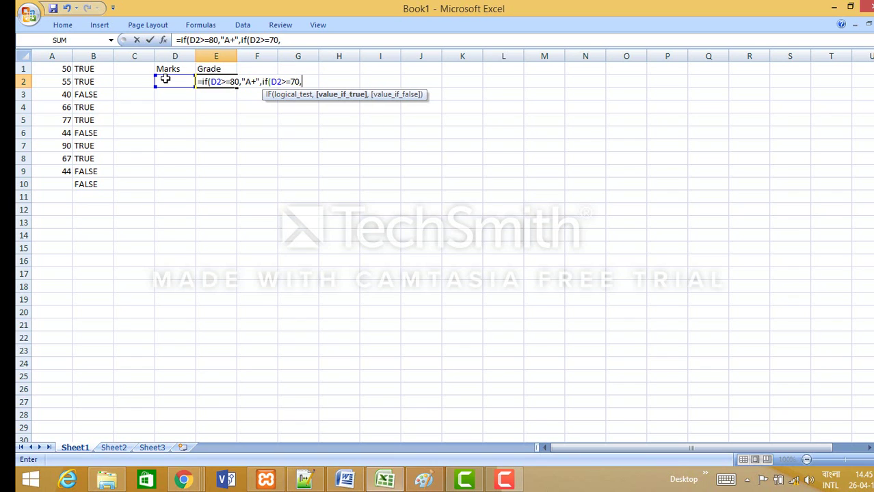
text("A",)
Nest a third IF returning "A-" when D2>=60, close all three parentheses and try to enter the formula in E2.
text(if()
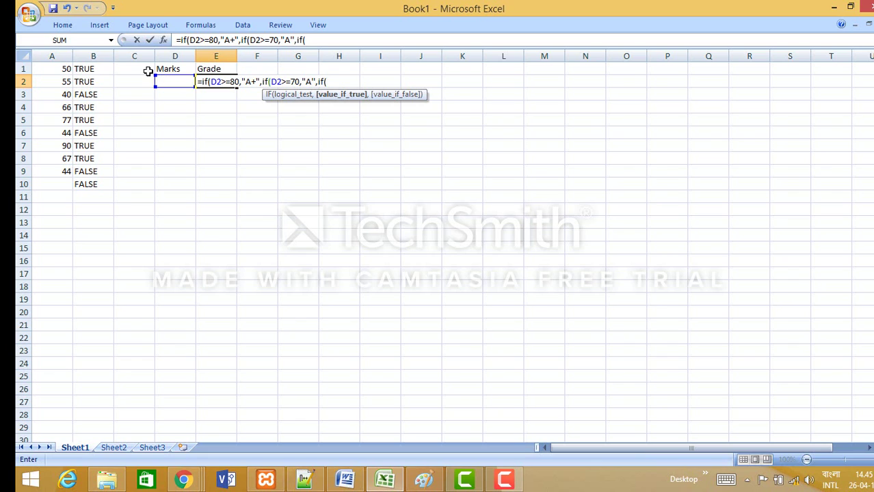
click(173, 80)
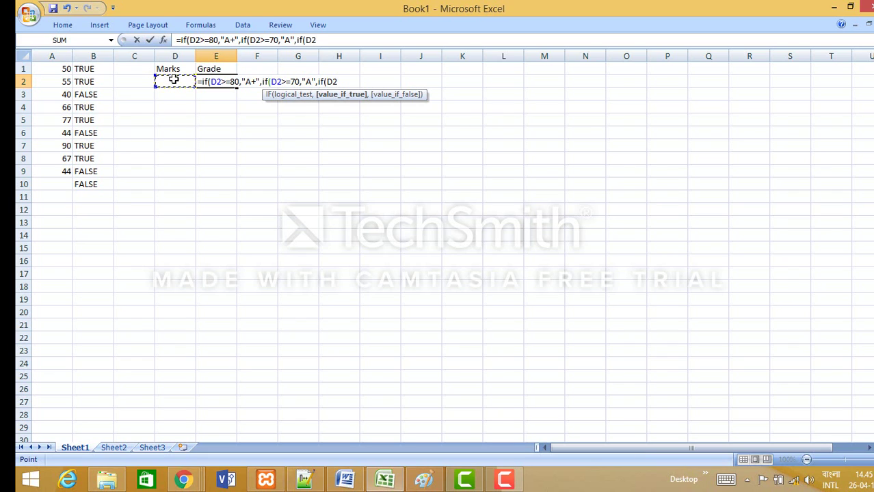
text(>=60,"A-")
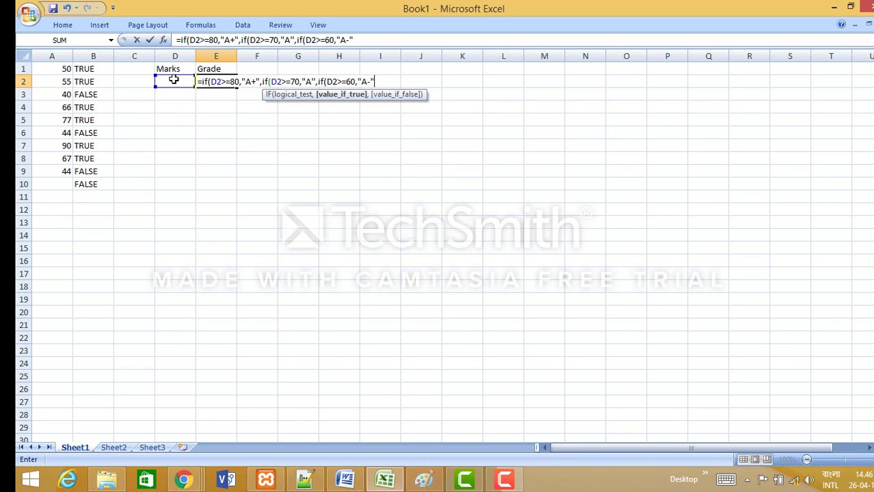
text())))
key(Return)
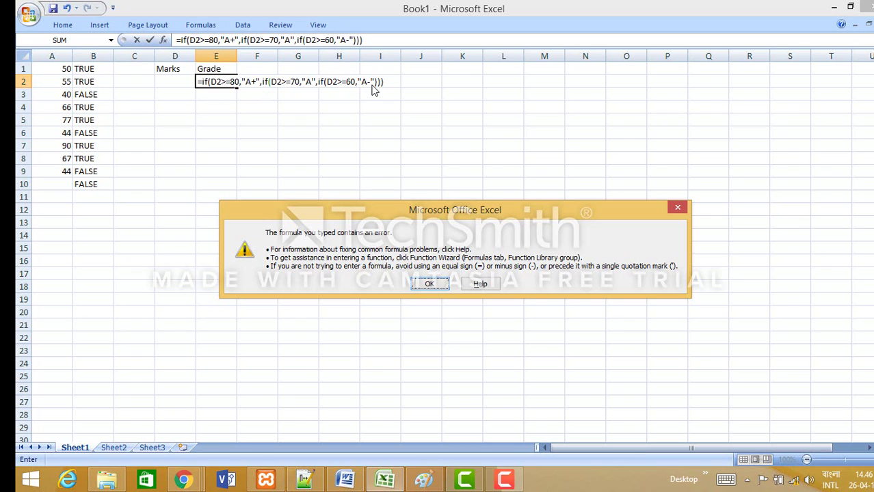
click(429, 286)
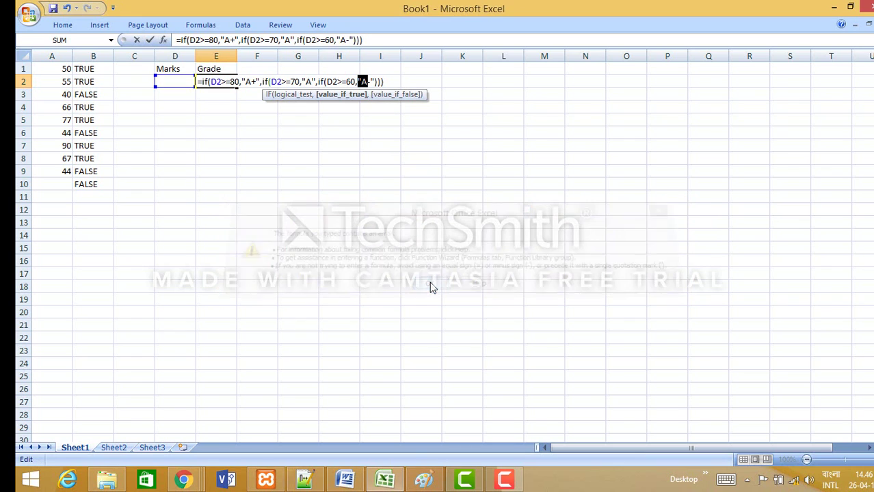
Check the nested conditions of the E2 formula and try to enter it again unchanged.
click(391, 82)
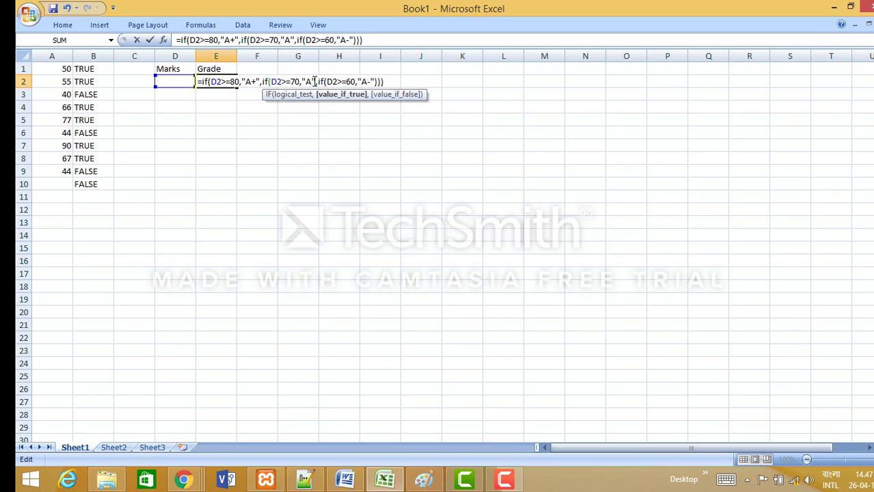
double_click(314, 81)
click(238, 40)
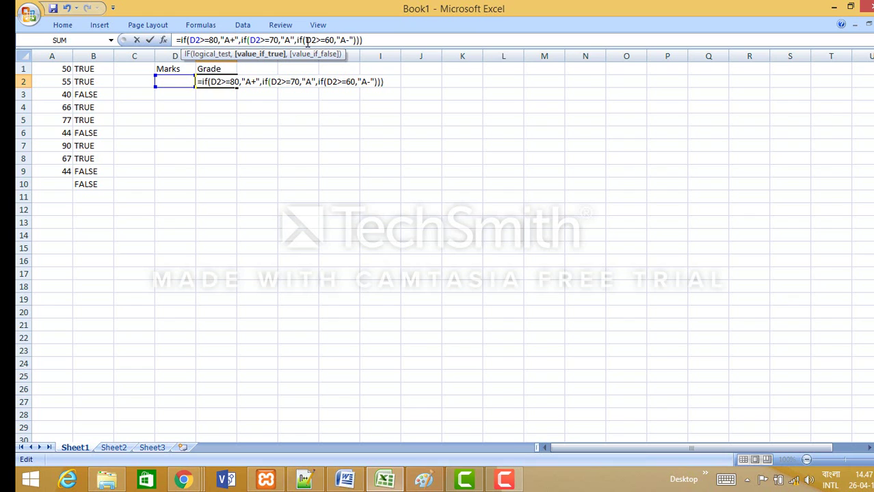
click(368, 39)
key(Return)
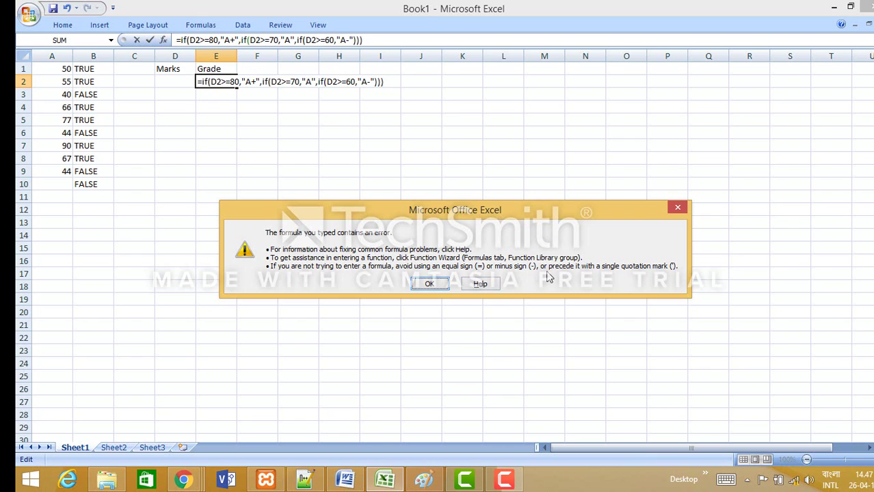
click(444, 284)
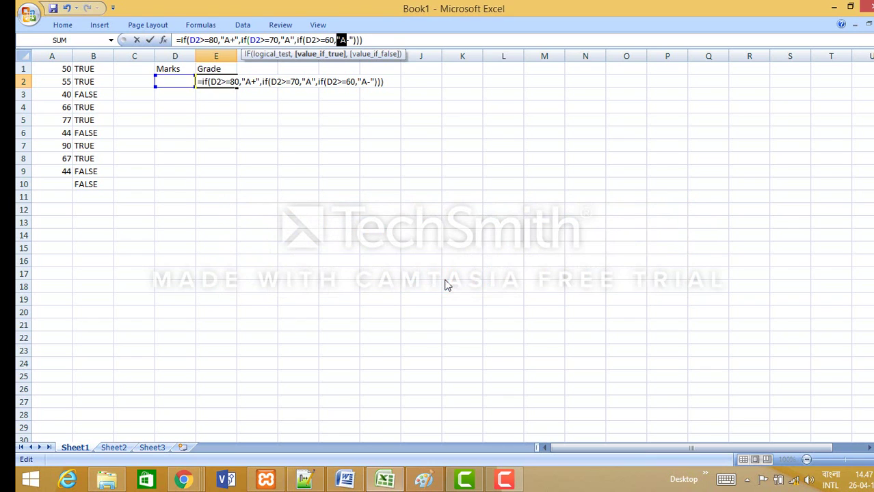
Replace the "A-" grade with "B" in the D2>=60 condition of E2 and accept Excel's proposed formula correction.
click(371, 81)
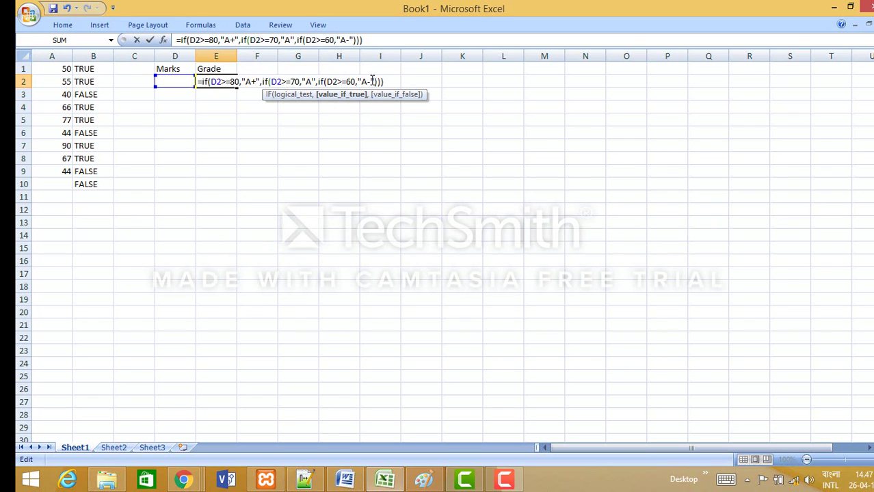
key(BackSpace)
key(BackSpace)
text(B)
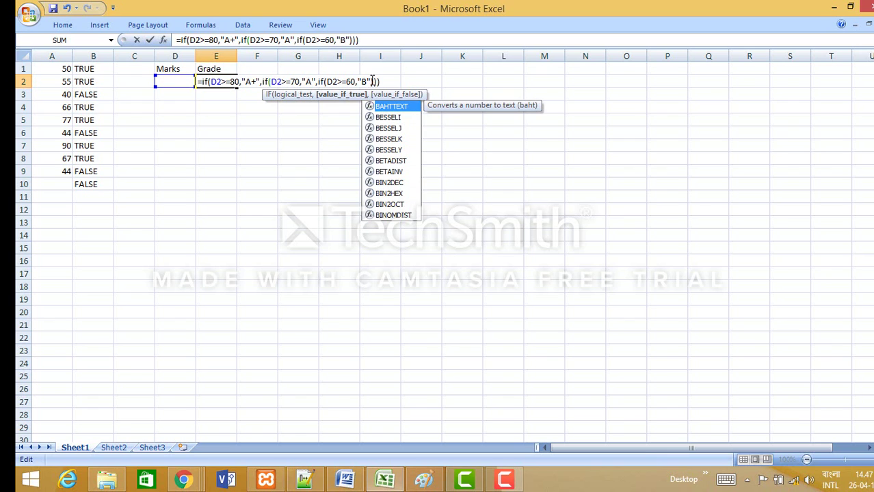
click(386, 81)
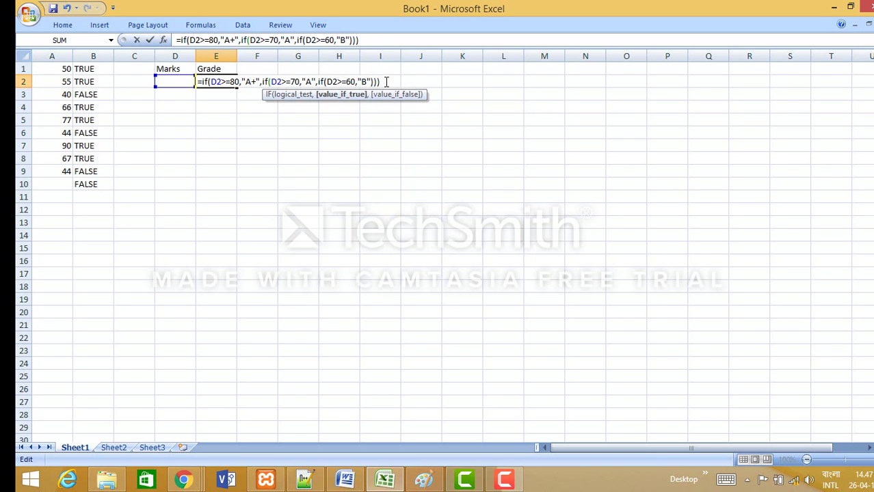
key(Return)
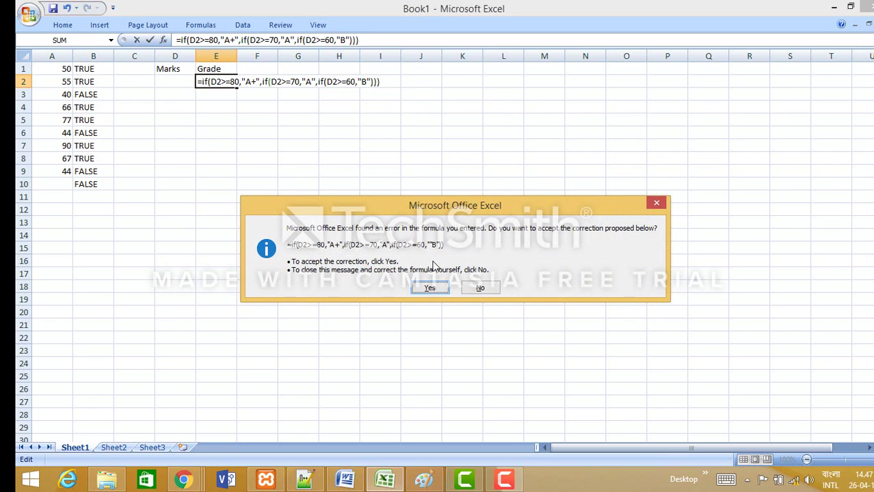
click(429, 288)
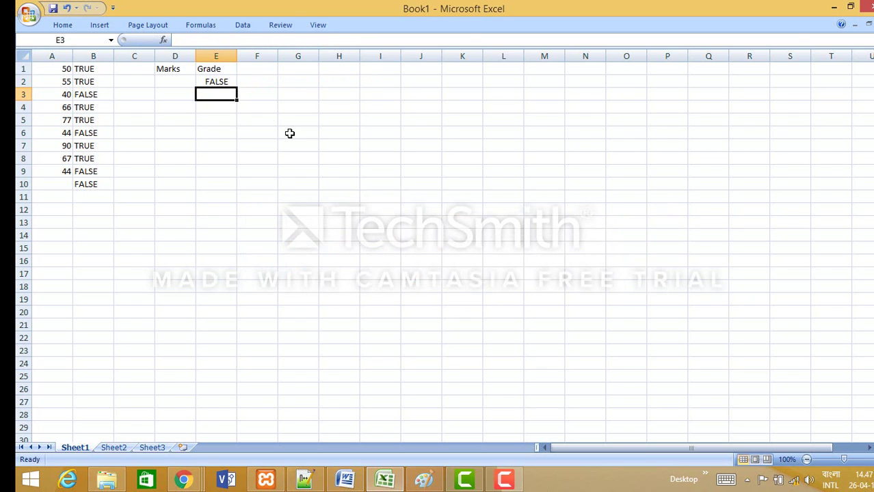
Delete the extra quotation mark before "B" in the E2 formula, accept Excel's proposed correction and dismiss the Central pop-up.
click(216, 82)
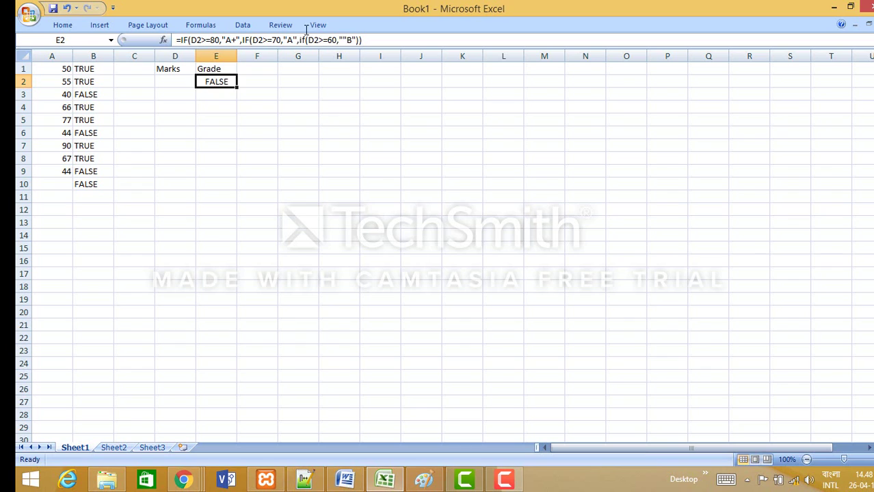
click(344, 40)
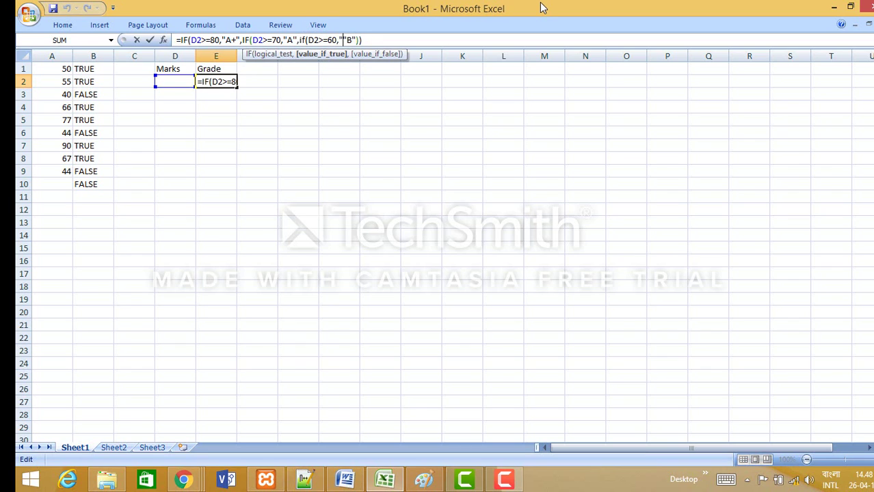
key(BackSpace)
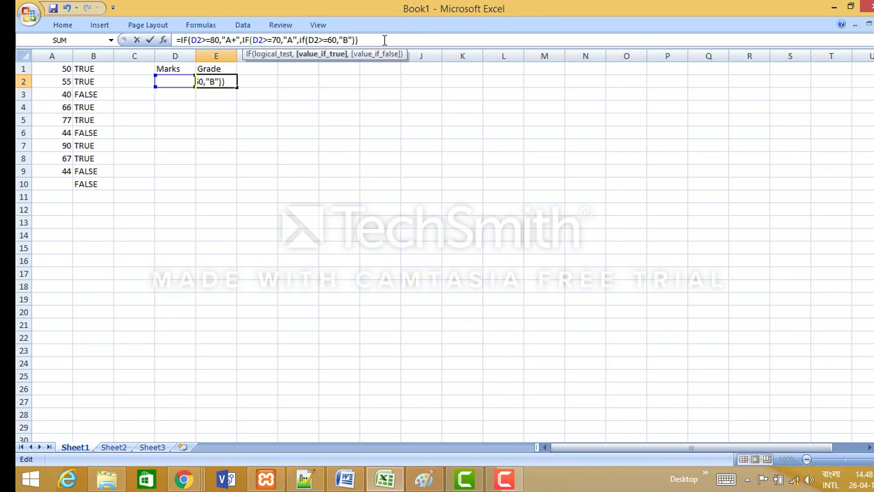
key(Return)
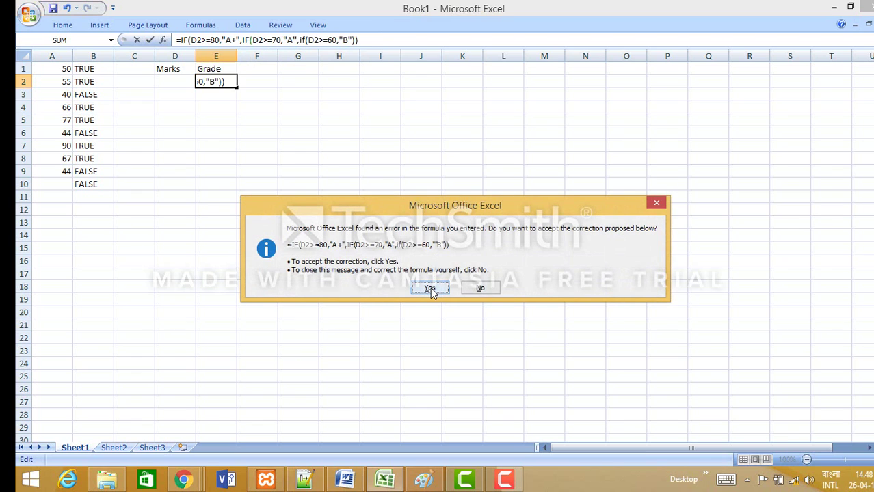
click(431, 287)
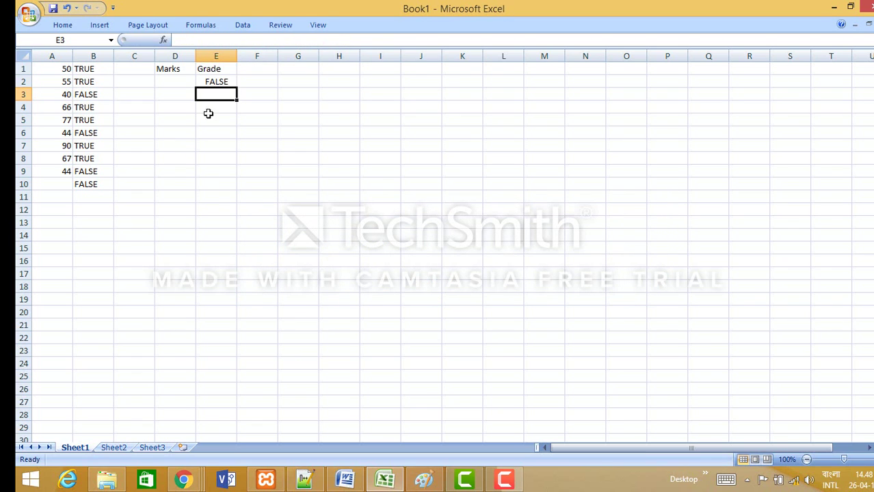
click(219, 81)
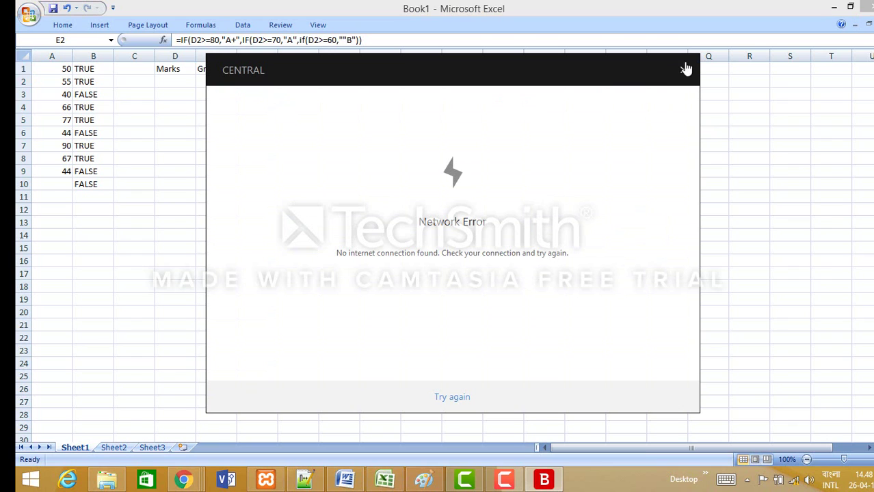
click(683, 70)
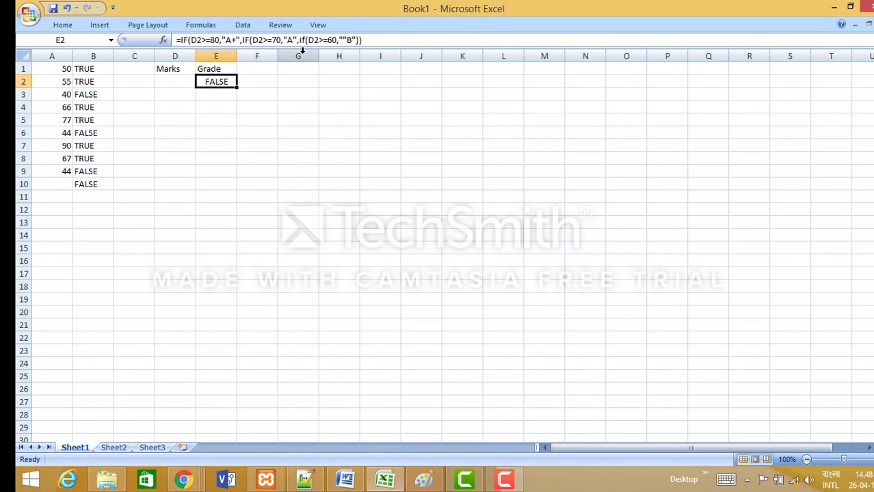
Enter 50 as the mark in D2 to test the grade formula.
click(176, 83)
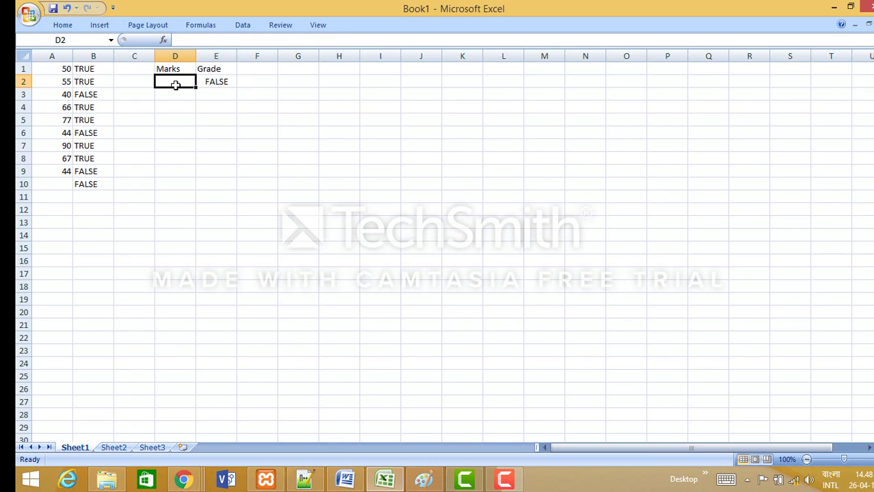
text(50)
key(Return)
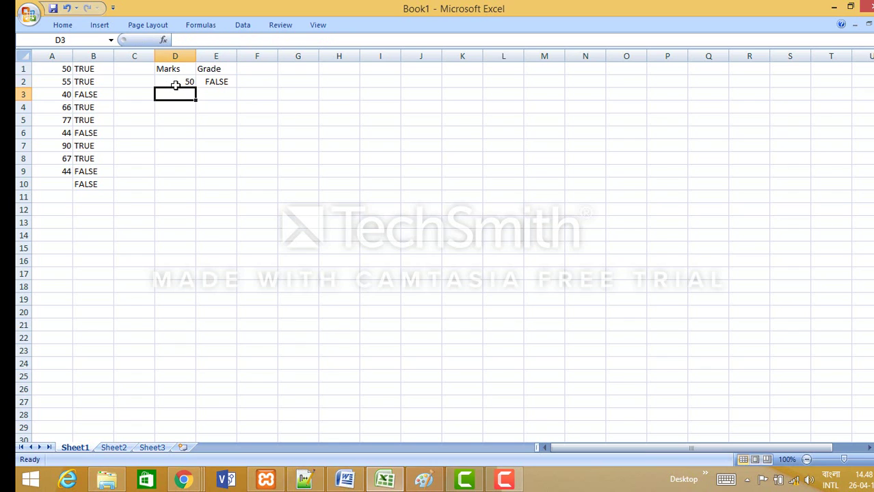
Try again to remove the surplus quotation mark before "B" in E2, accepting the proposed correction, and recheck the formula.
click(221, 82)
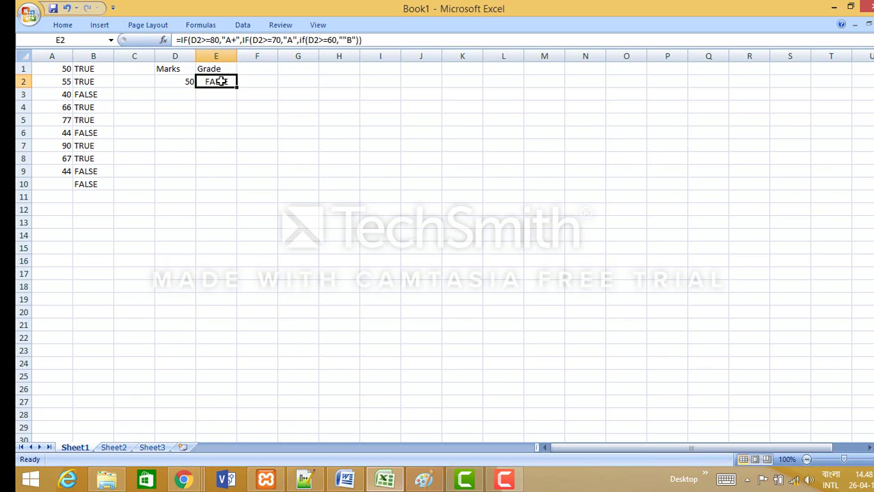
click(346, 39)
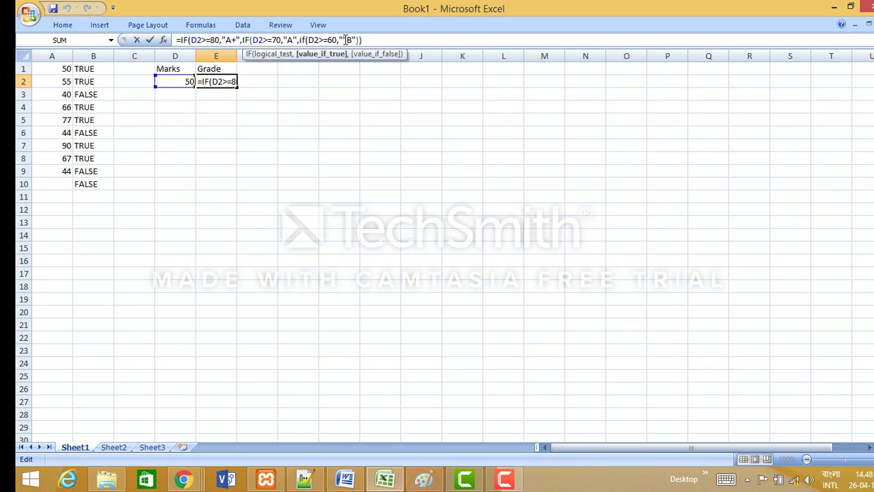
key(BackSpace)
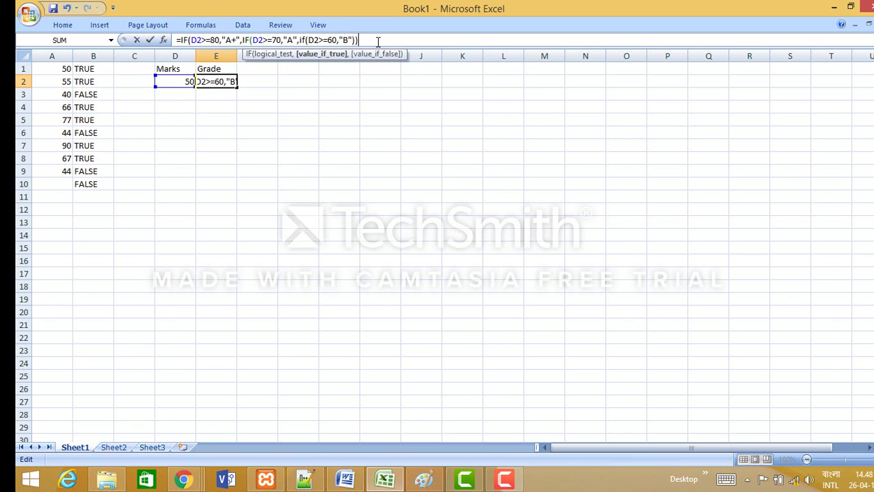
key(Return)
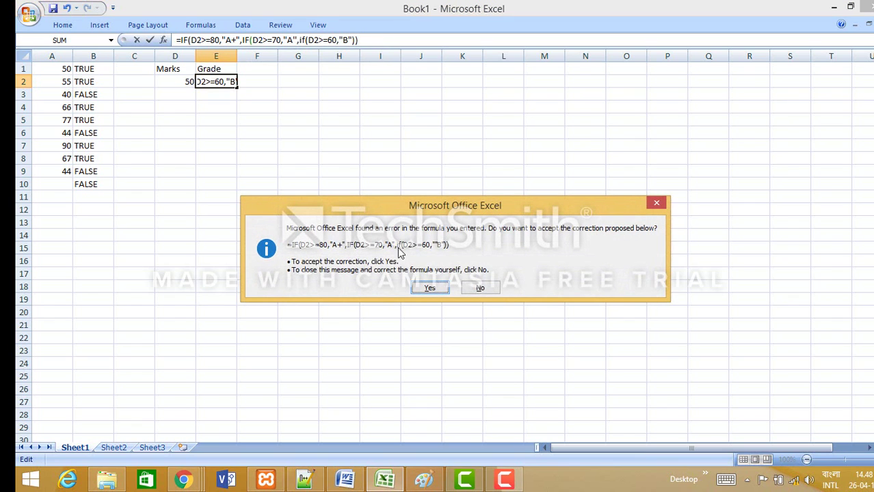
click(429, 288)
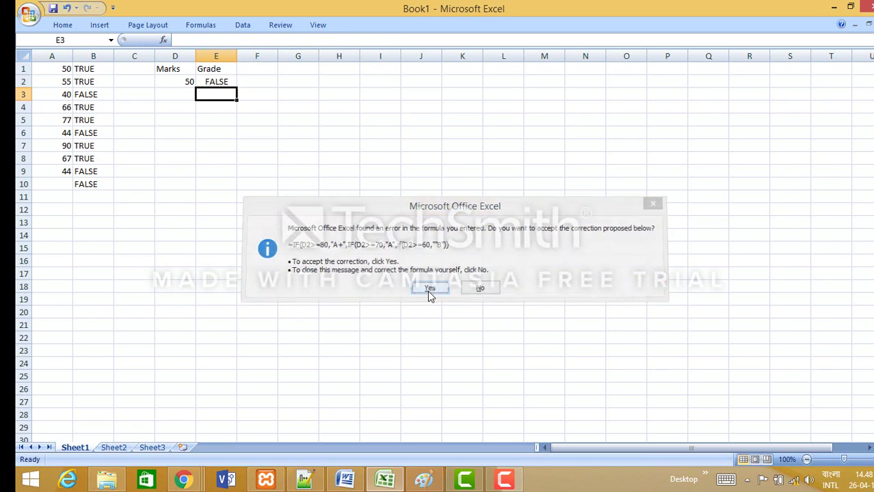
click(224, 82)
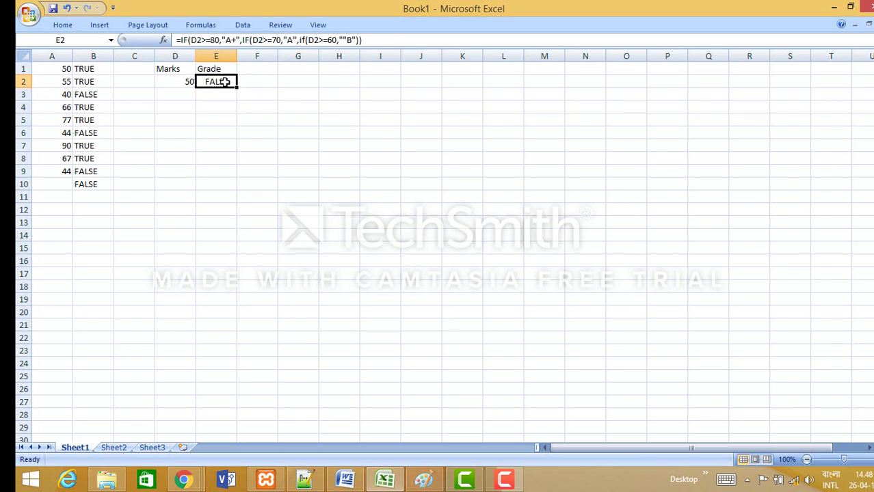
Change the mark in D2 to 60 to test the D2>=60 condition.
click(179, 82)
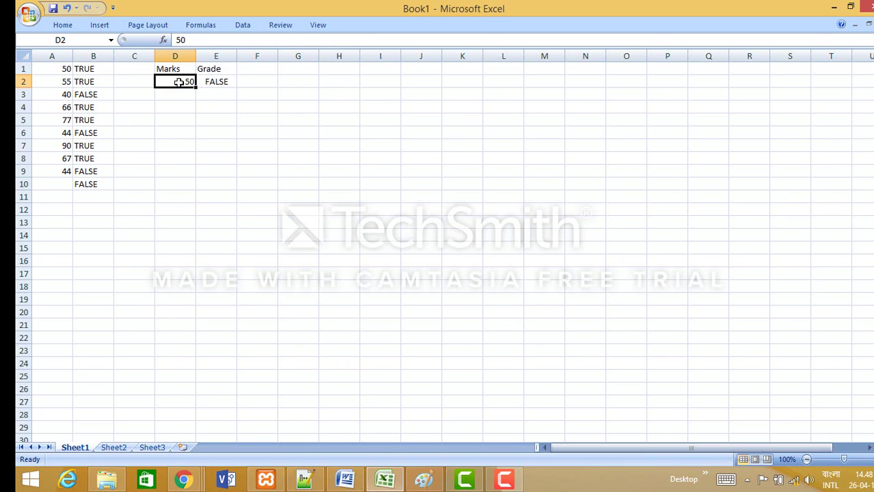
text(60)
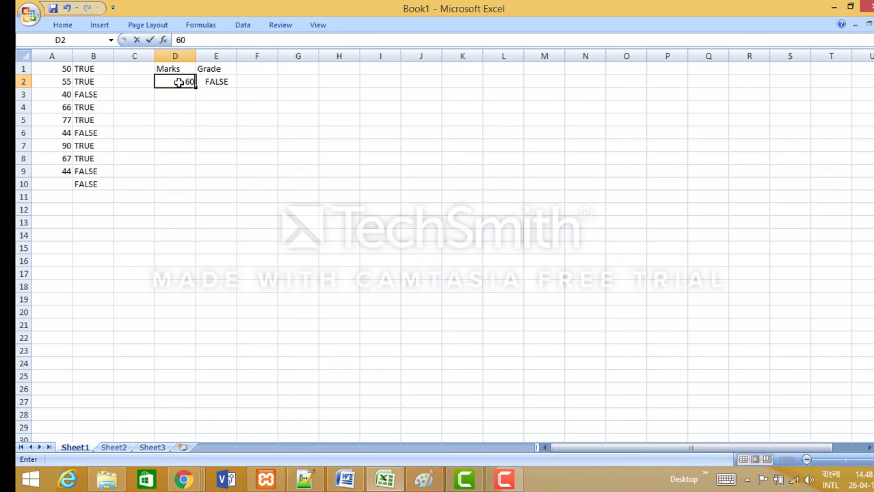
key(Return)
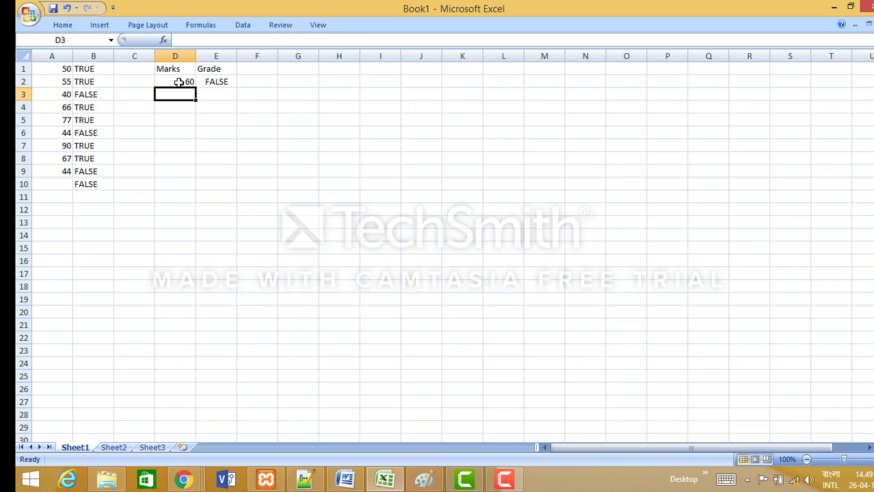
click(180, 82)
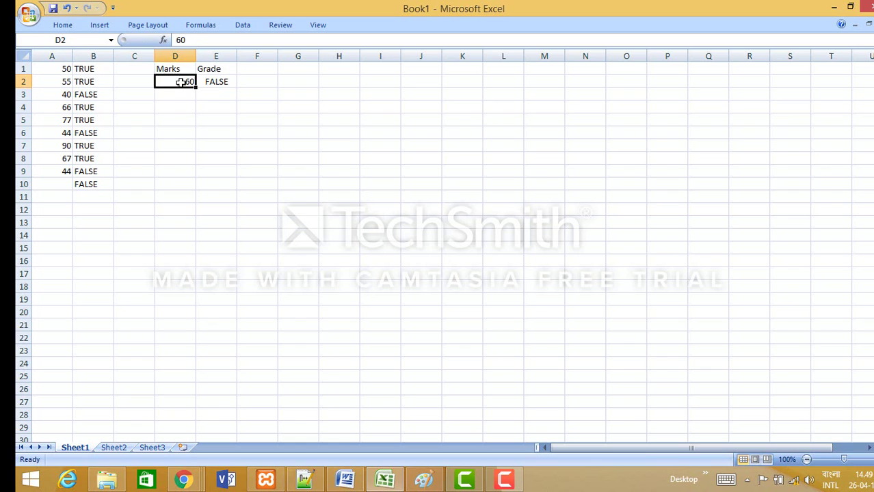
Cut the E2 formula back to the single condition =IF(D2>=80,"A+") and check it.
click(228, 83)
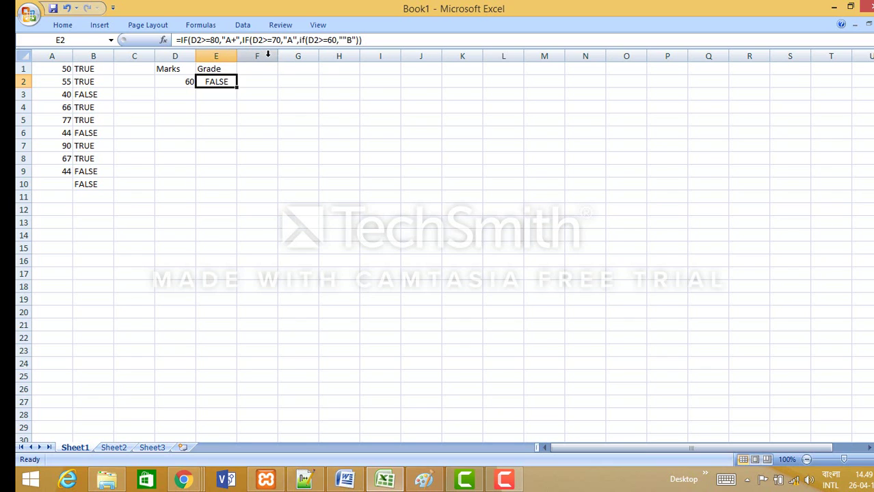
click(366, 39)
key(BackSpace)
key(BackSpace)
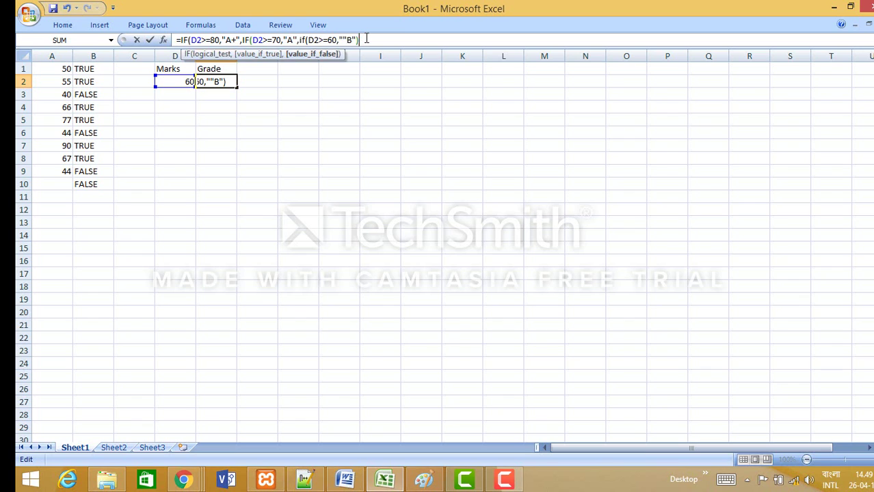
key(BackSpace)
key(BackSpace)
key(BackSpace)
key(BackSpace)
key(BackSpace)
key(BackSpace)
key(BackSpace)
key(BackSpace)
key(BackSpace)
key(BackSpace)
key(BackSpace)
key(BackSpace)
key(BackSpace)
key(BackSpace)
key(BackSpace)
key(BackSpace)
key(BackSpace)
key(BackSpace)
key(BackSpace)
key(BackSpace)
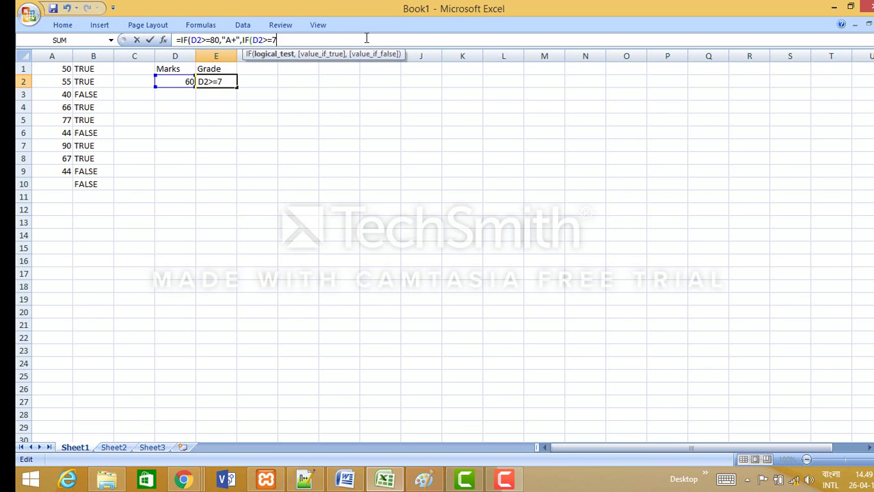
key(BackSpace)
key(BackSpace)
key(BackSpace)
key(BackSpace)
key(BackSpace)
key(BackSpace)
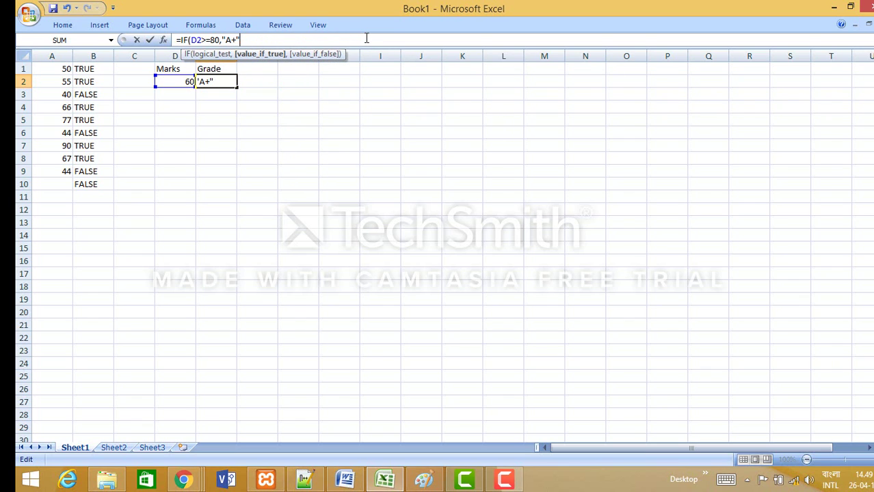
text())
key(Return)
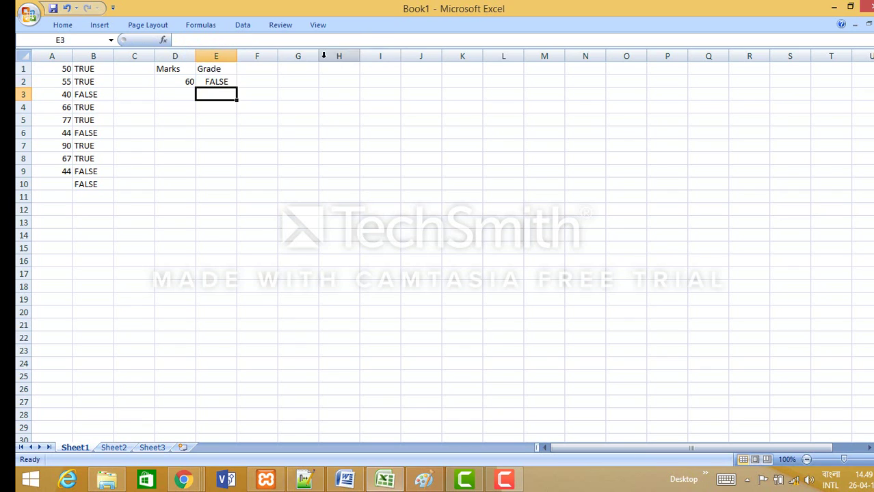
click(214, 81)
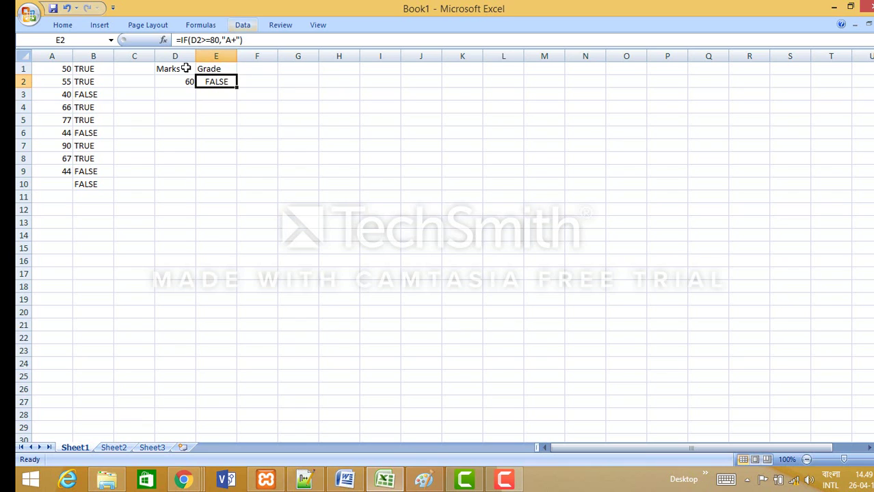
Set the mark in D2 to 80 to test the A+ condition.
click(181, 81)
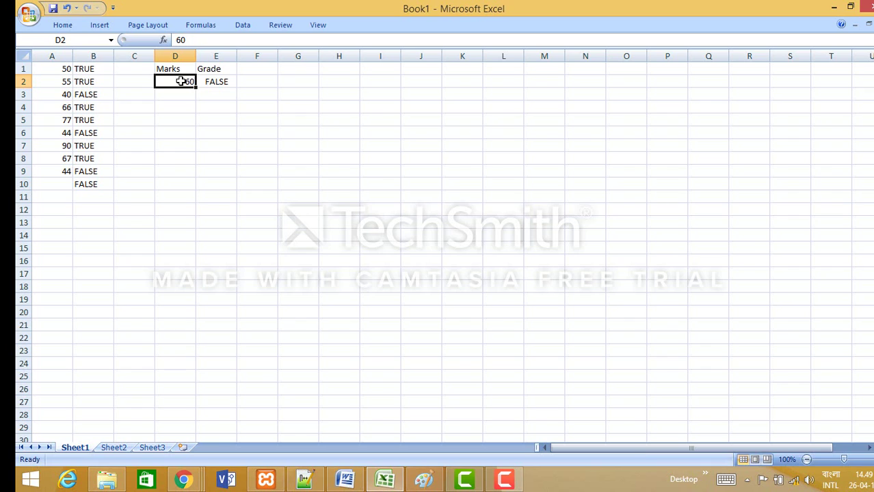
text(80)
key(Return)
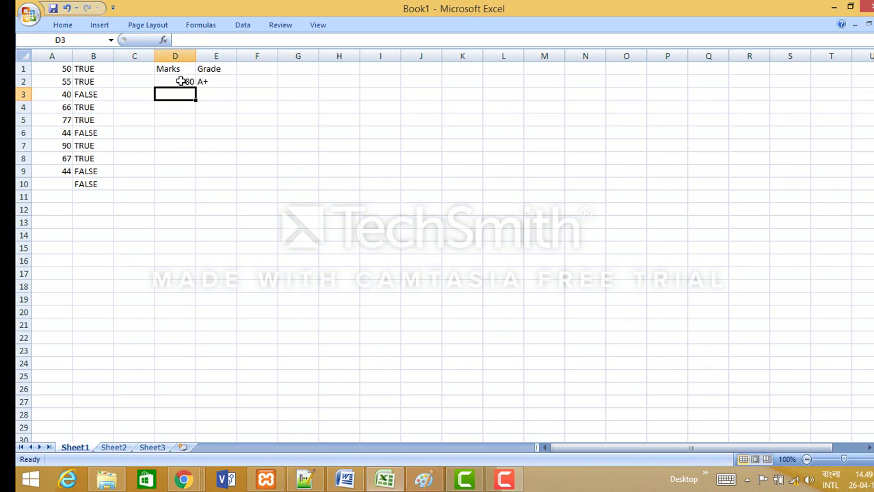
click(180, 82)
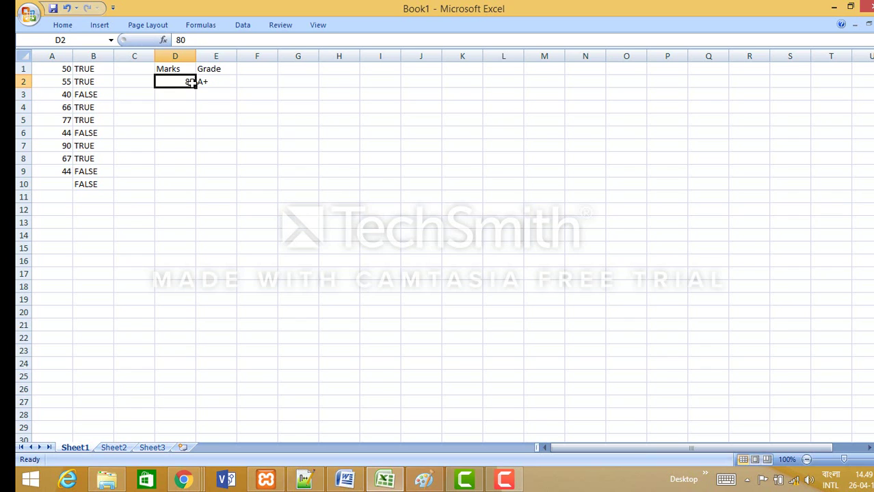
Fill the E2 grade formula down to E6 and enter 90 as the mark in D3.
click(217, 84)
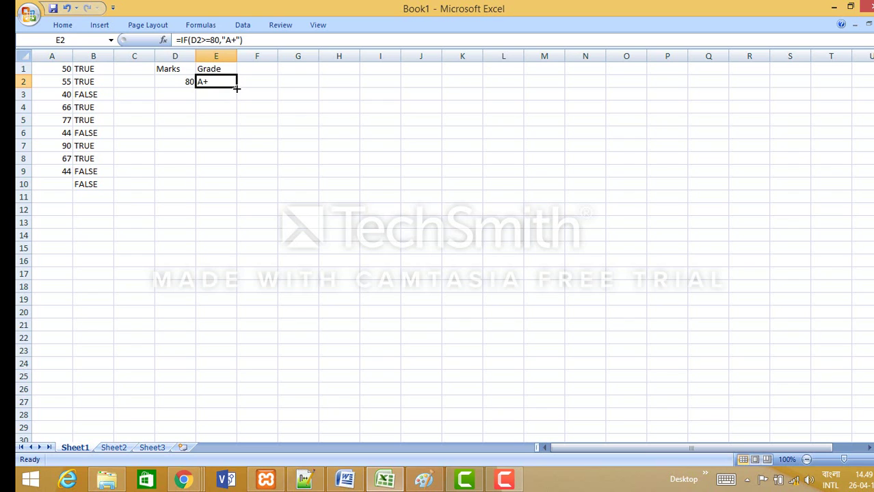
drag(236, 87, 236, 137)
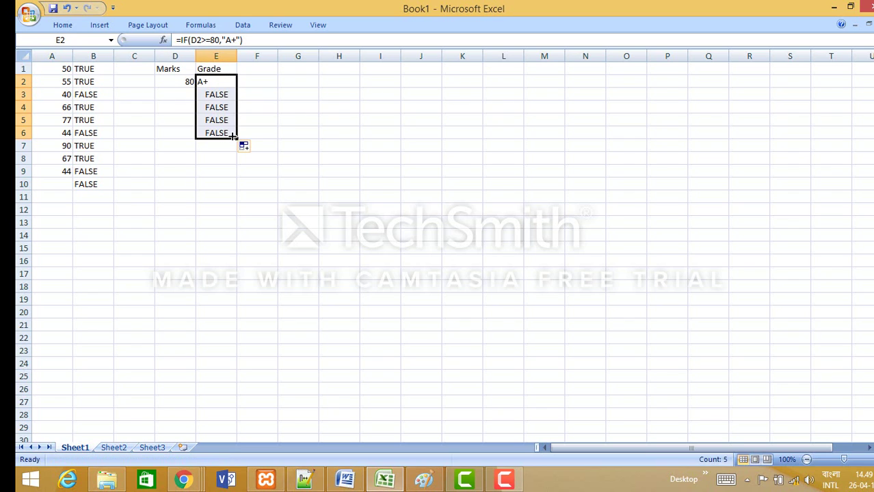
click(187, 92)
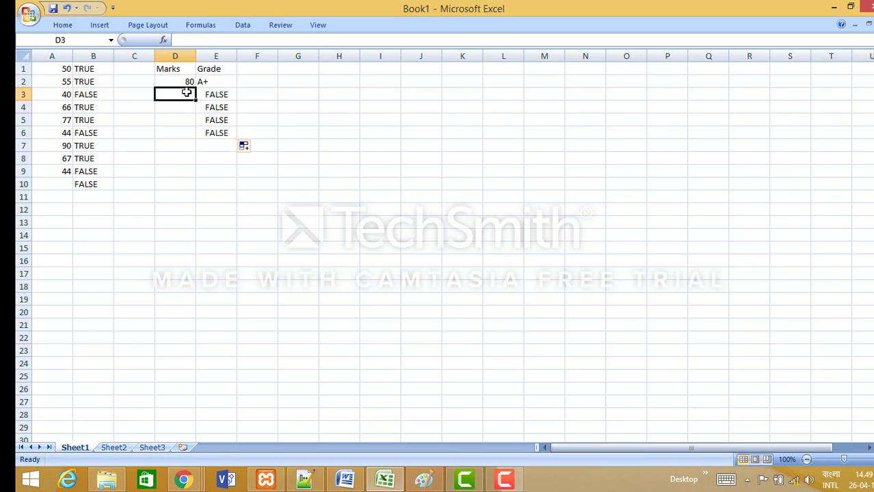
text(90)
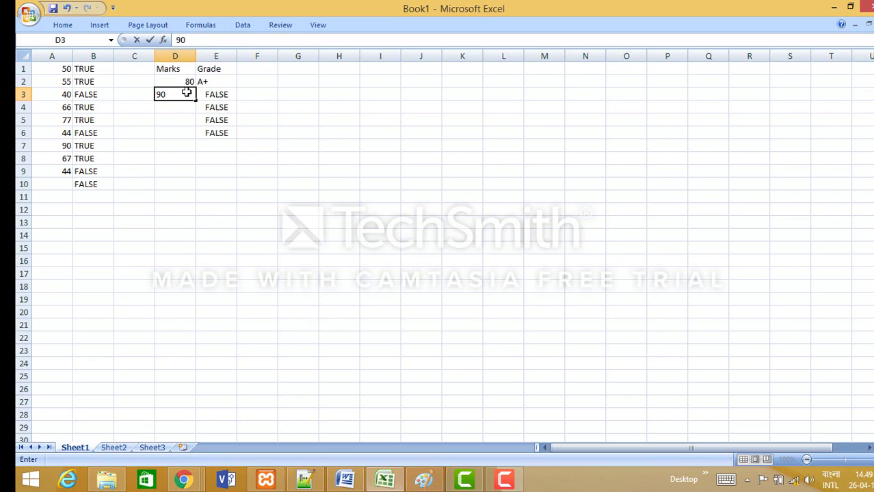
key(Return)
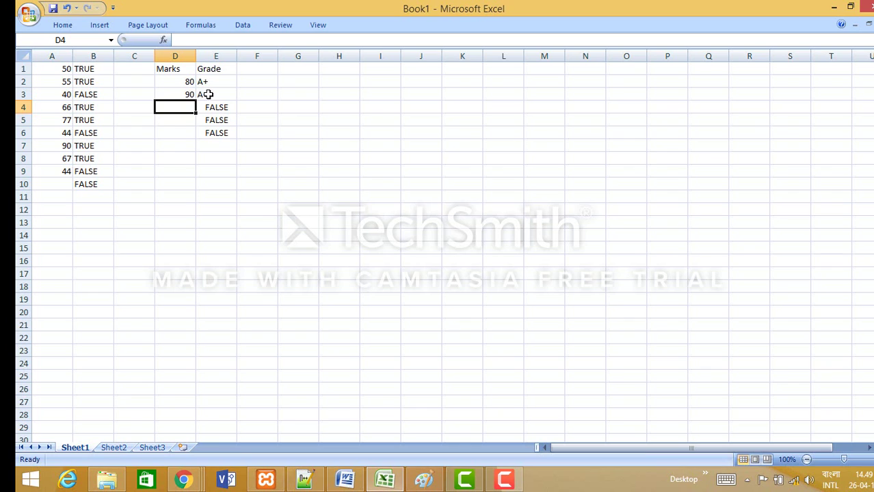
Extend the E2 grade formula with a nested IF as its value-if-false, testing D2>=70.
click(207, 83)
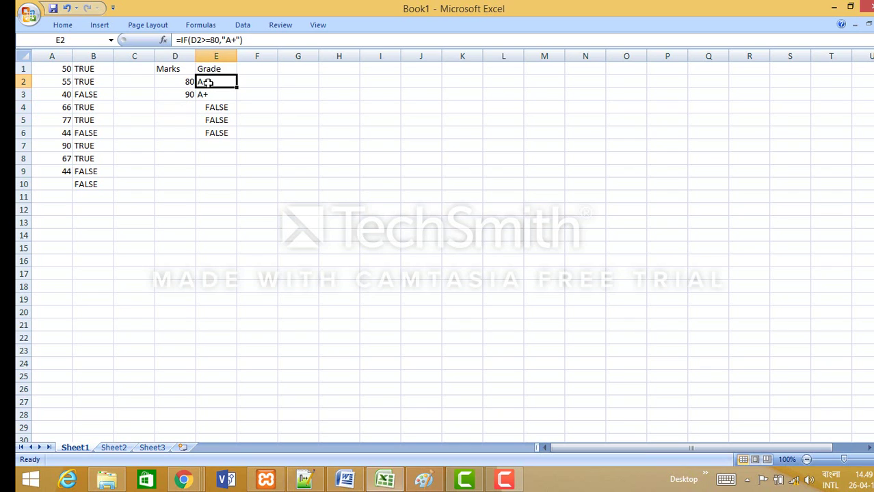
click(242, 39)
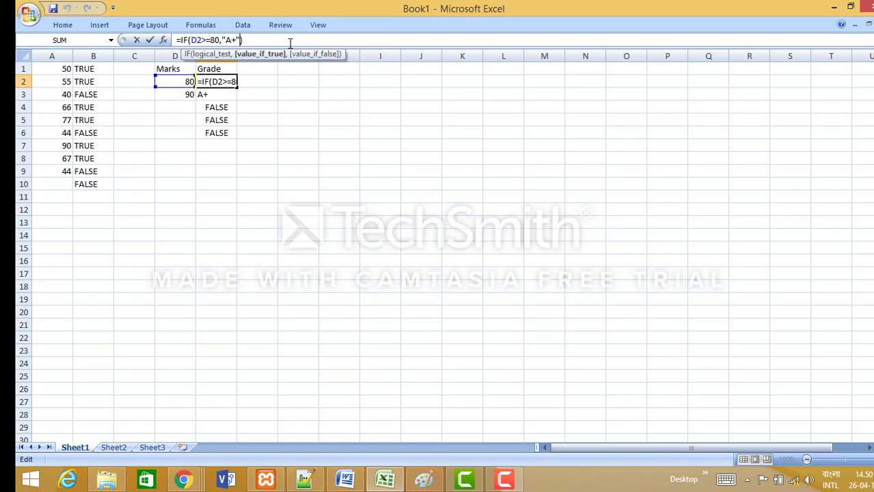
text(,)
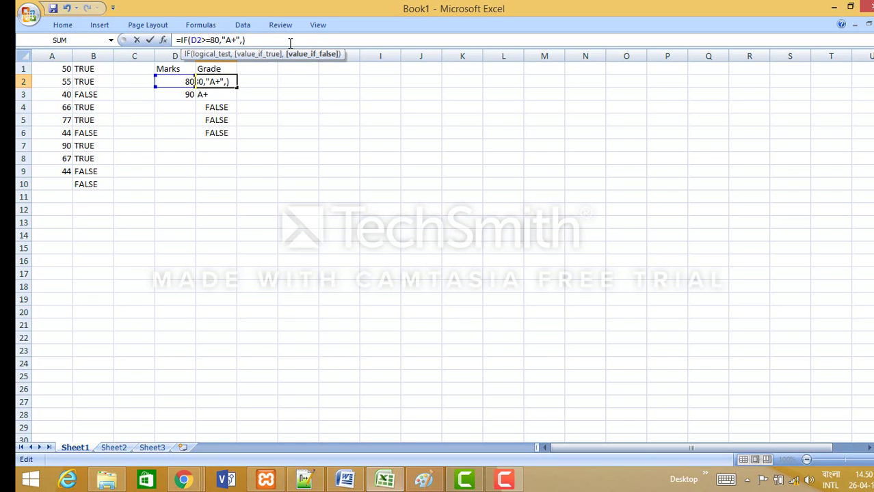
text(i)
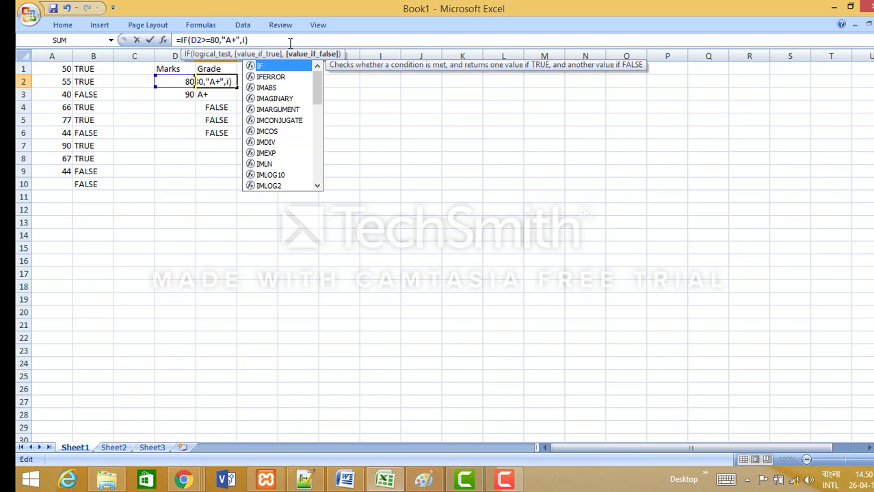
text(f)
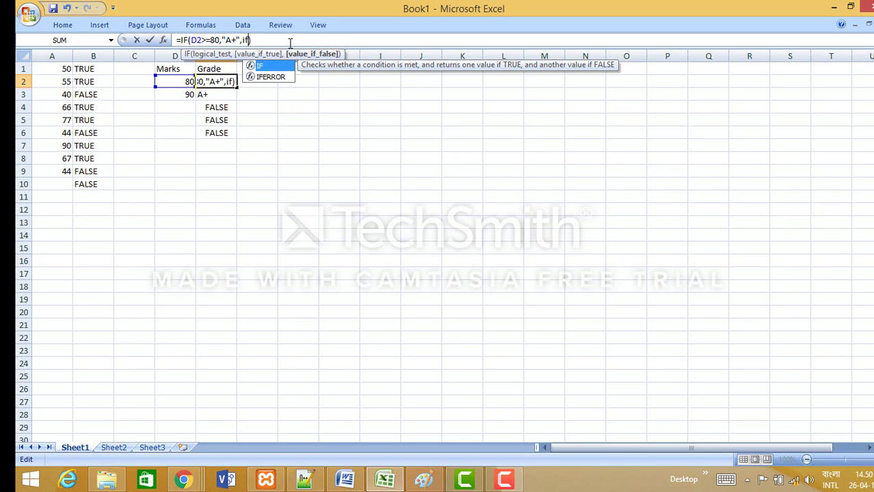
text(()
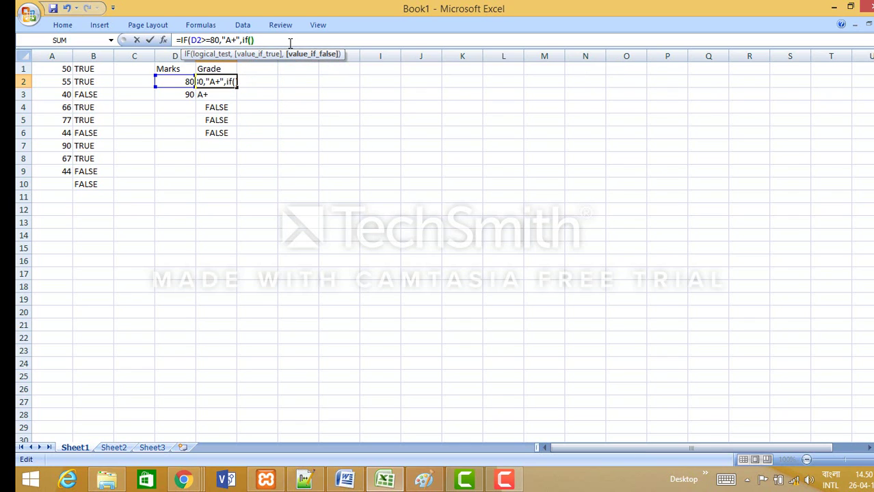
click(169, 82)
text(>)
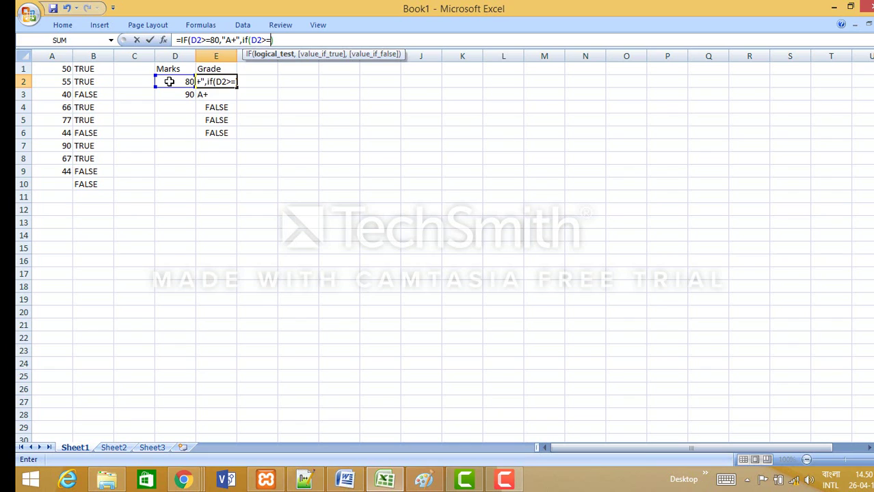
text(=70,)
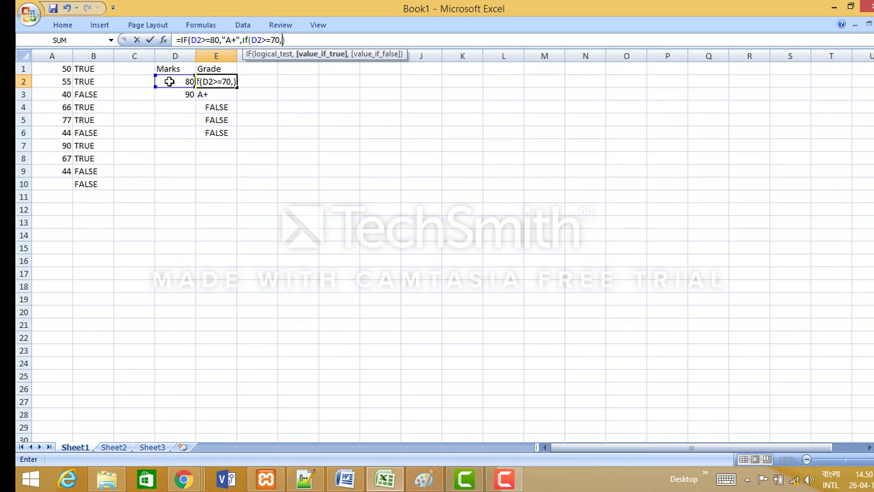
Return "A" from the nested IF in E2 and accept the proposed correction, giving =IF(D2>=80,"A+",IF(D2>=70,"A")).
text("")
key(BackSpace)
key(BackSpace)
text("")
text(A)
text("A)
key(Return)
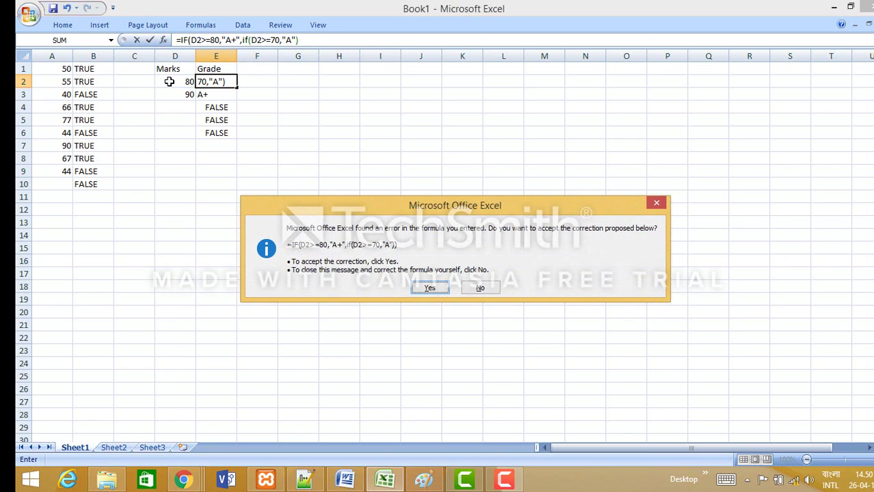
click(430, 290)
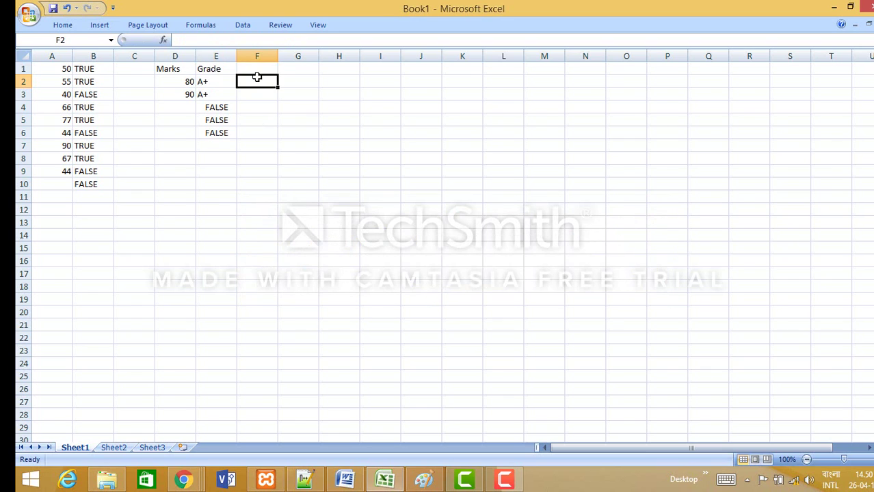
Fill the E2 grade formula down to E6 and enter 70 as the mark in D4.
click(214, 85)
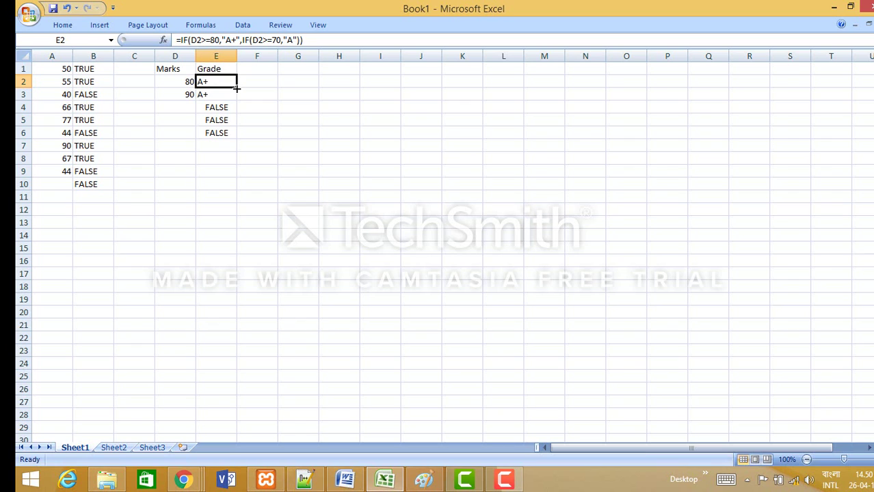
drag(237, 89, 238, 140)
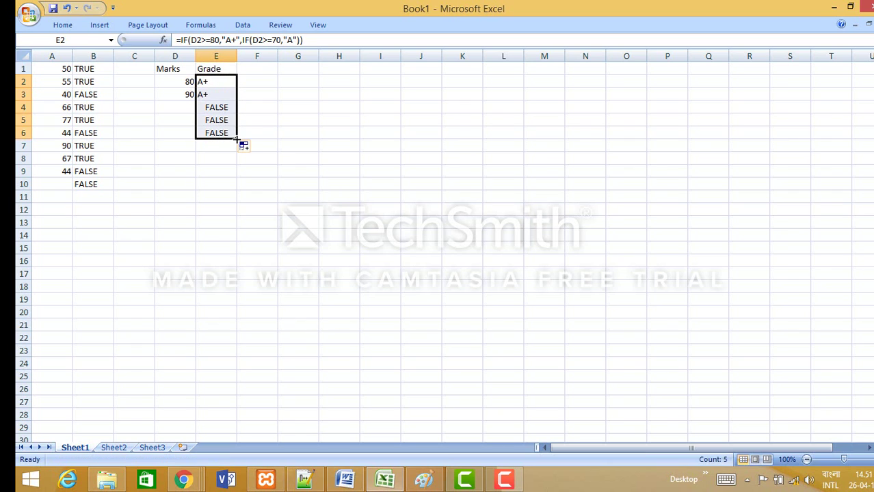
click(184, 108)
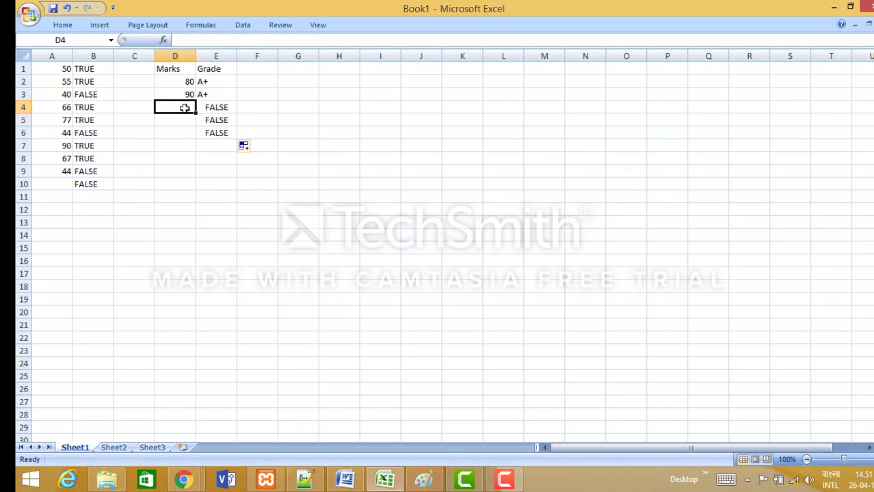
text(70)
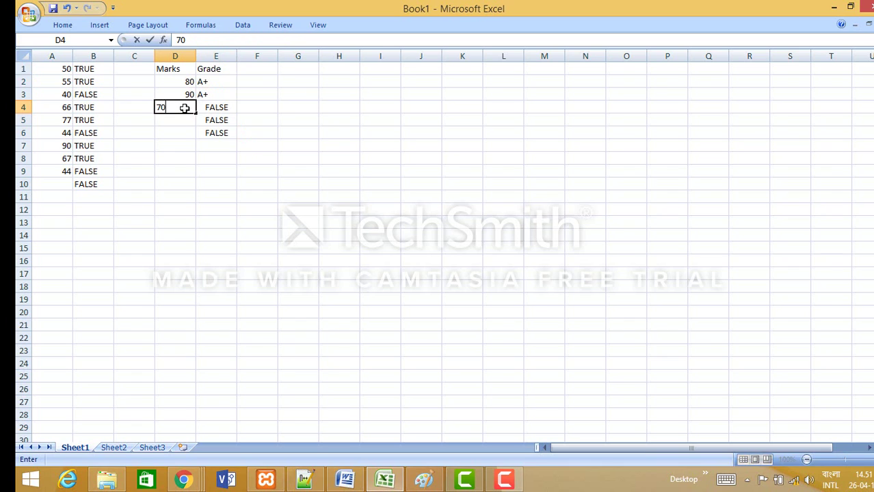
key(Return)
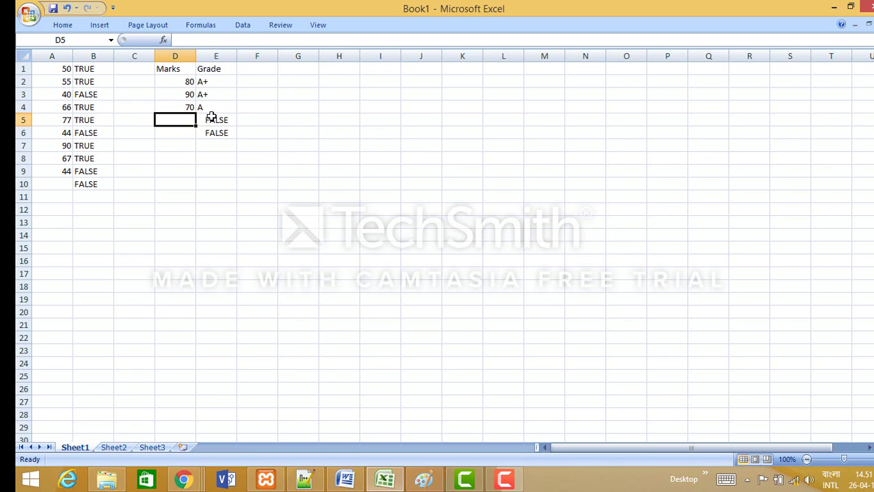
Add a third nested IF to the E4 formula after the "A" result, testing D4>=60.
click(208, 105)
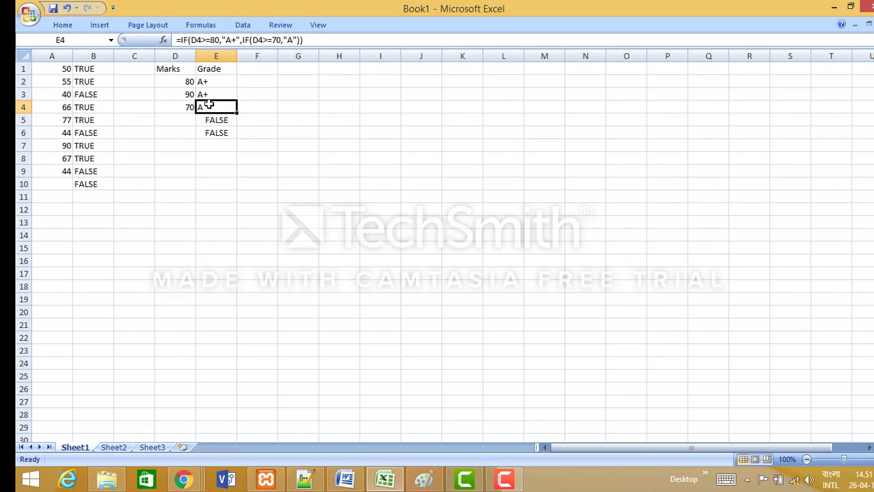
click(296, 40)
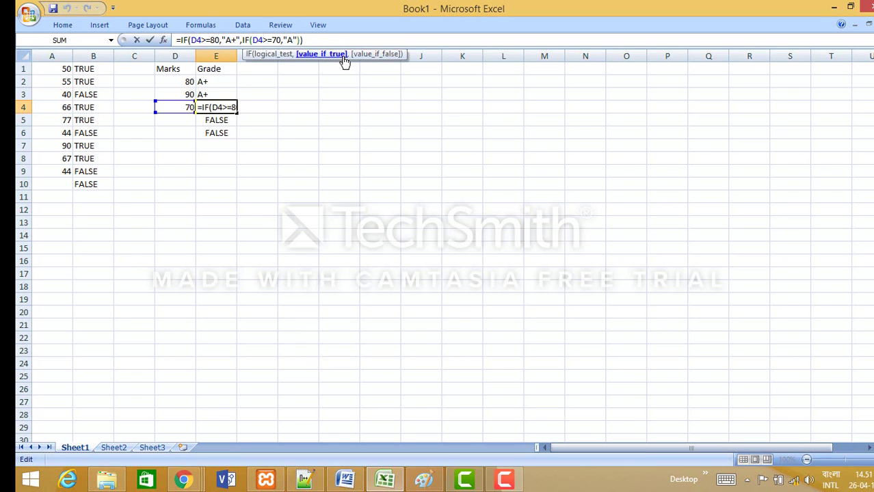
text(,)
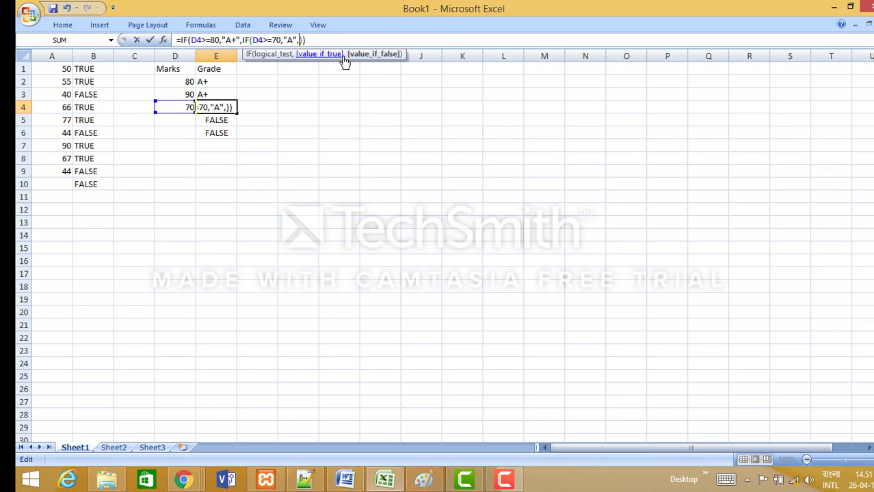
text(if)
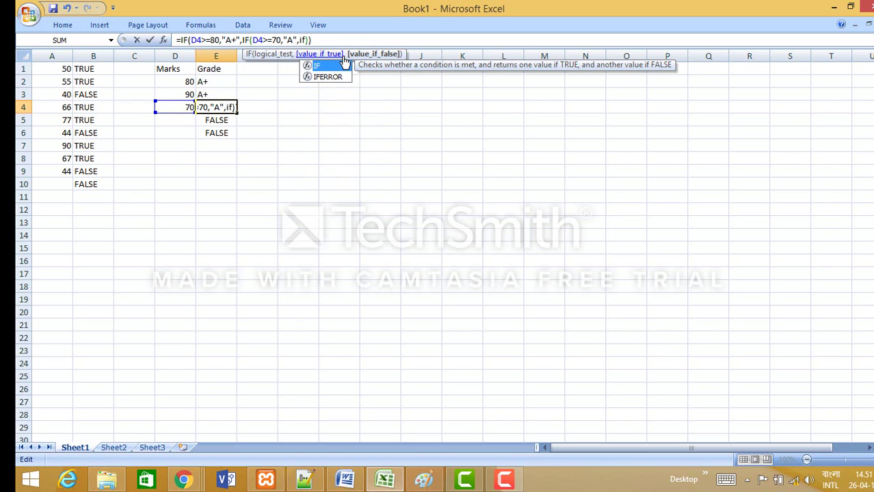
text(()
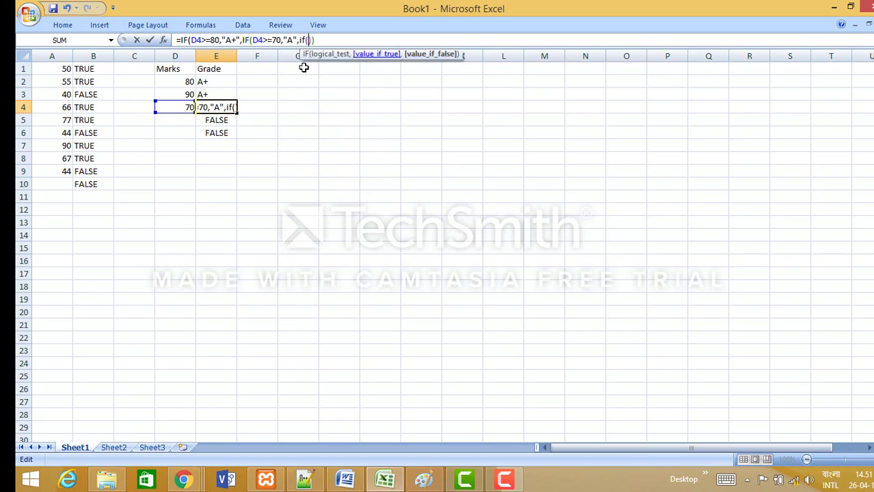
click(177, 106)
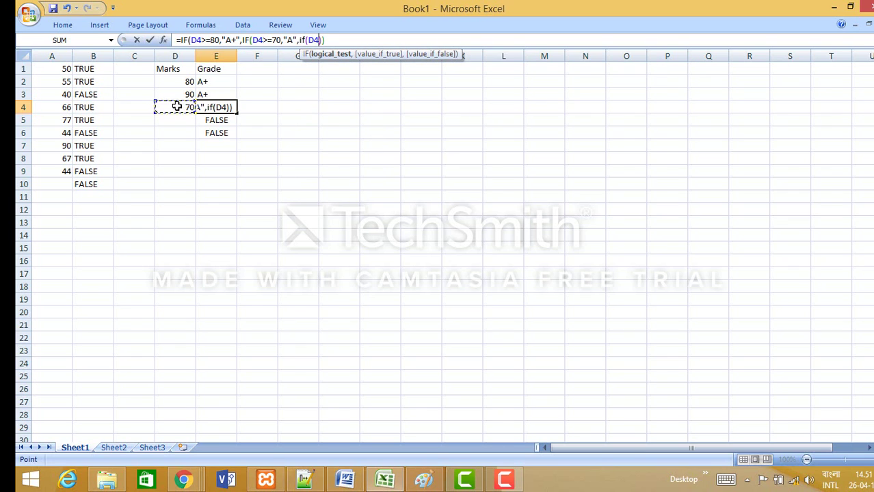
text(>=60)
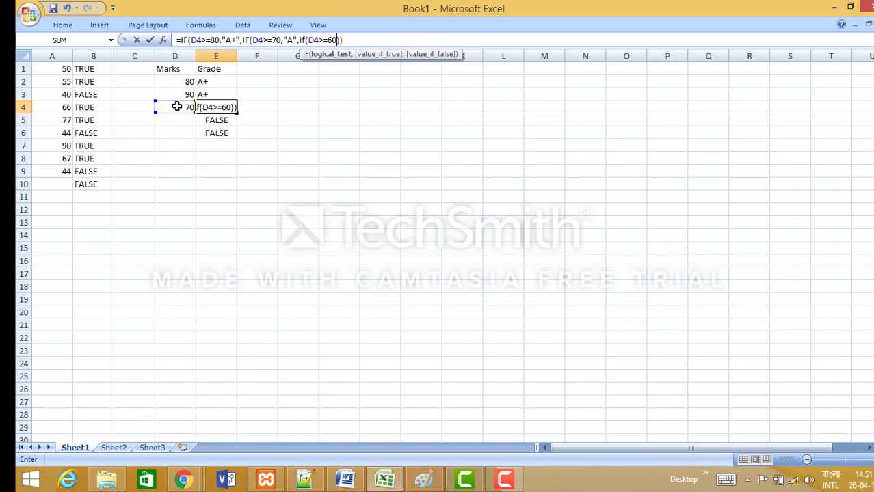
Return "B" from the third IF in E4 and complete the formula as =IF(D4>=80,"A+",IF(D4>=70,"A",IF(D4>=60,"B"))).
text(,)
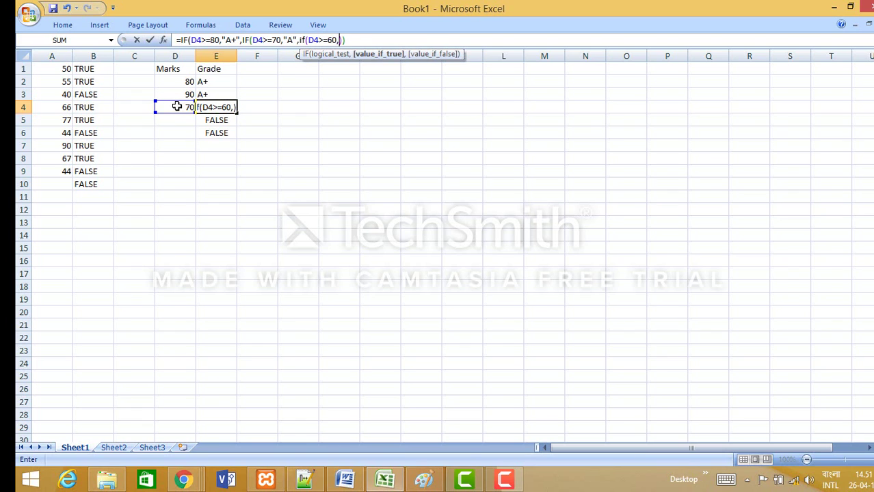
text(")
text(B")
text("")
key(BackSpace)
key(BackSpace)
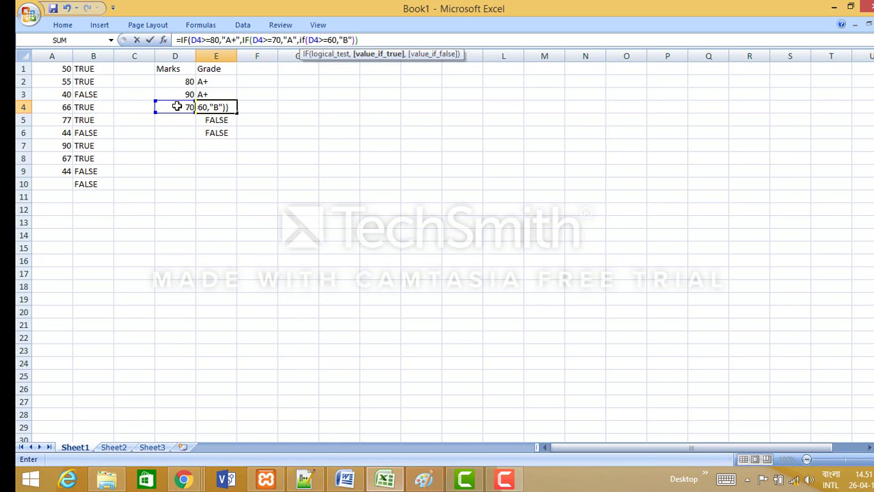
text())
key(Left)
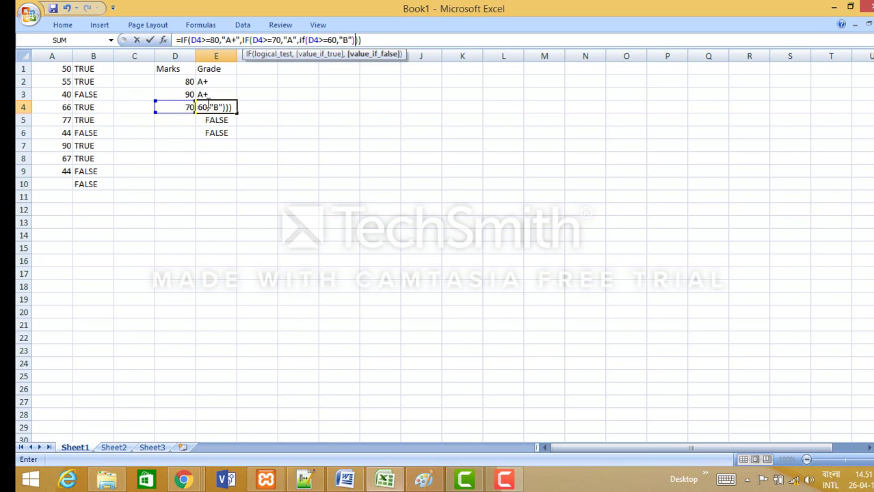
click(373, 39)
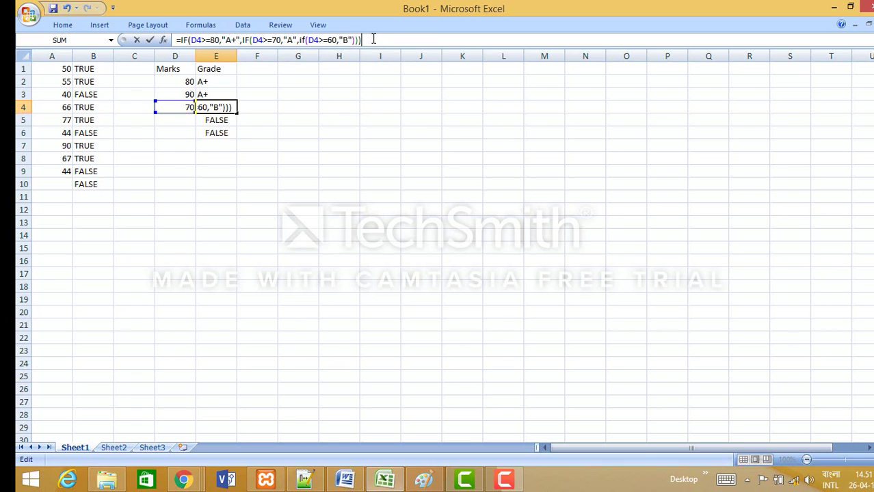
key(Return)
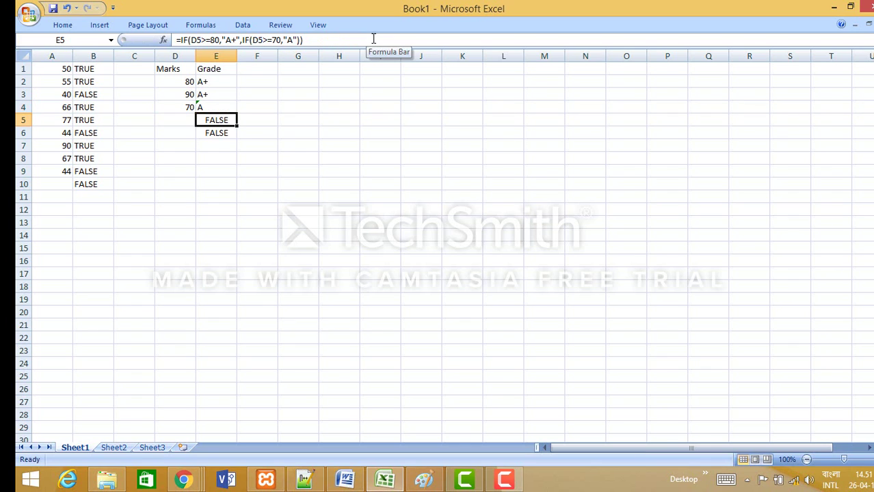
Check the formulas in E2 to E4, move the E4 formula to E2 and fill it down to E6.
click(222, 86)
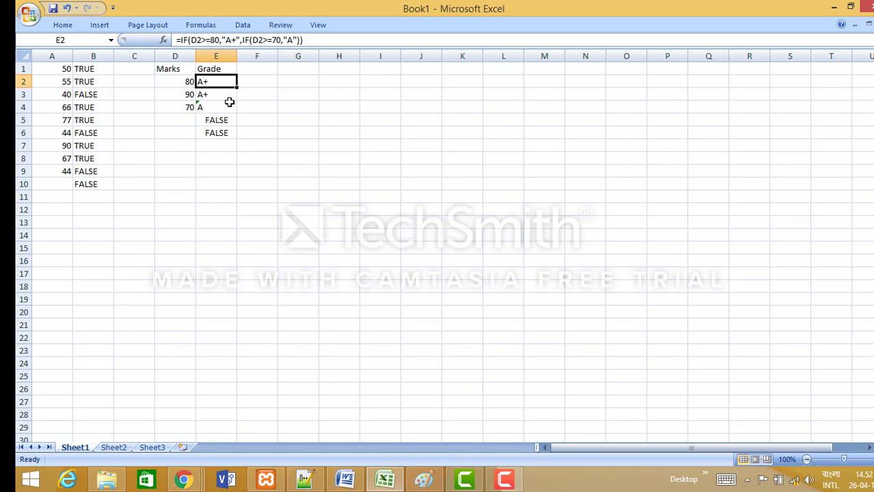
click(228, 94)
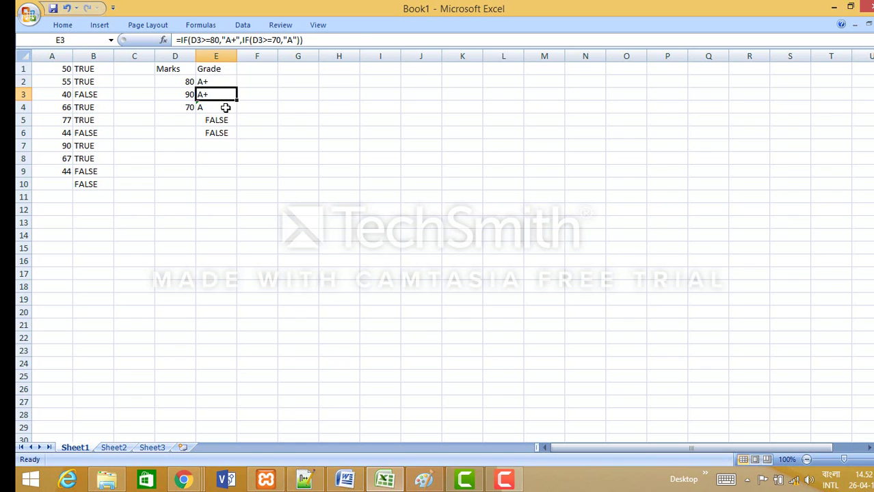
click(225, 107)
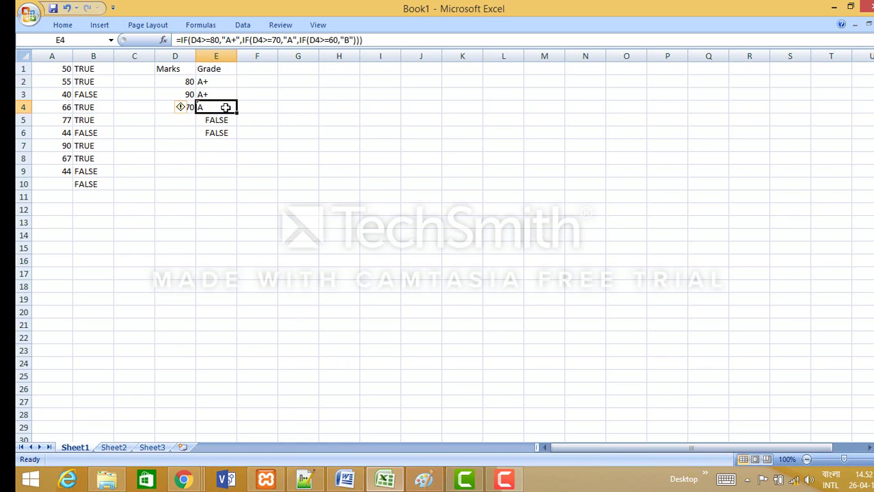
key(ctrl+c)
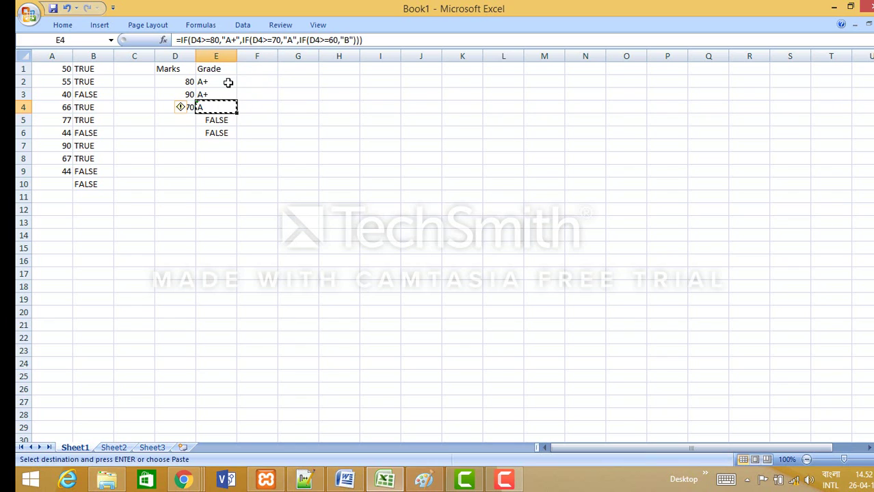
click(227, 82)
key(ctrl+v)
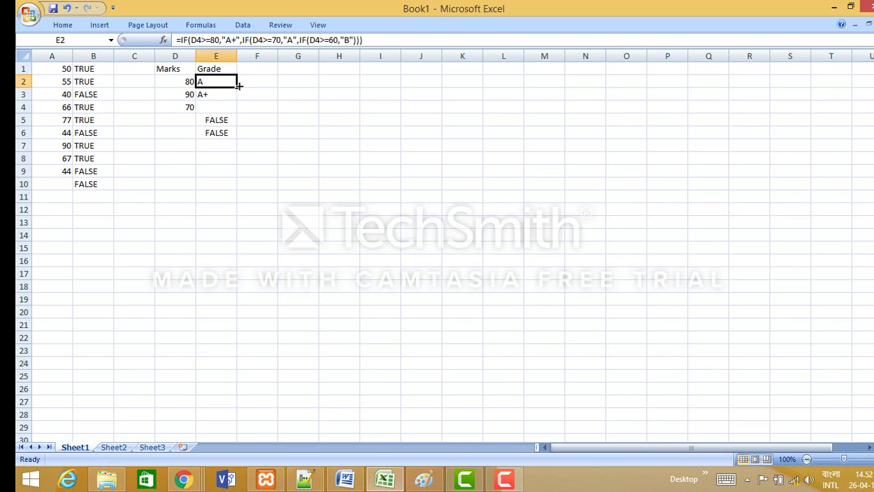
drag(239, 86, 230, 145)
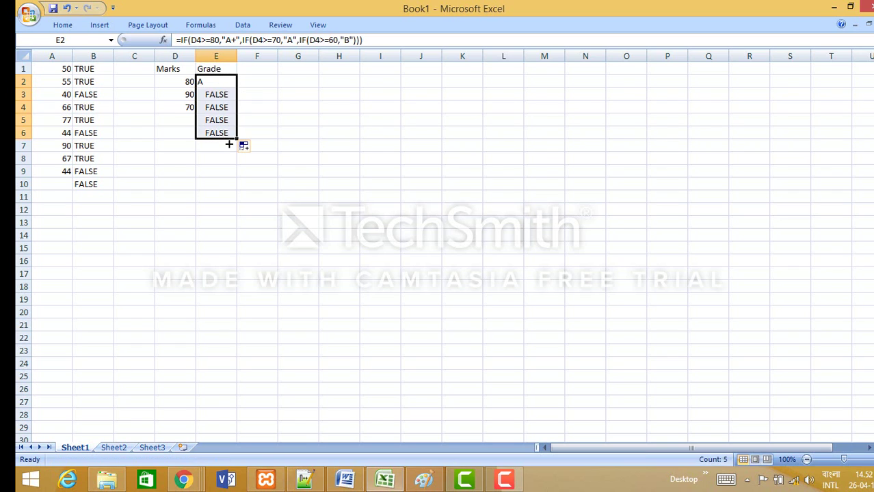
Shorten the E2 formula to =IF(D4>=80,"A+",IF(D4>=70,"A")) and fill it down to E8.
click(212, 81)
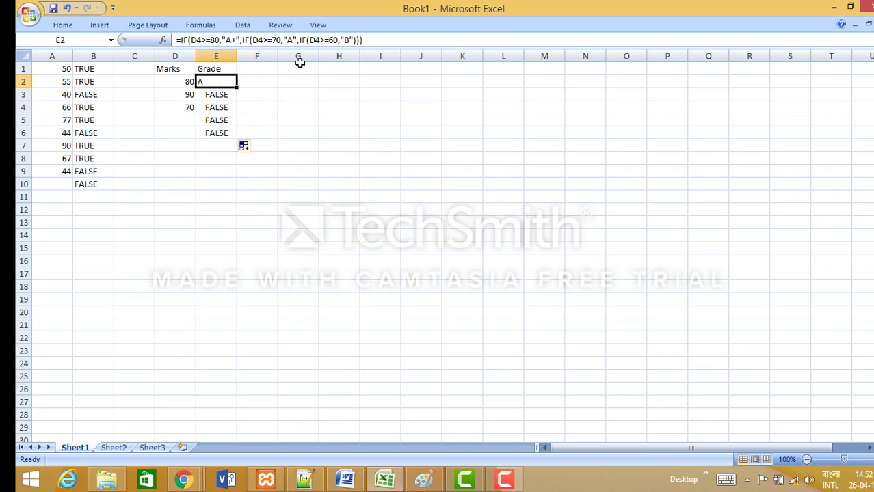
click(381, 42)
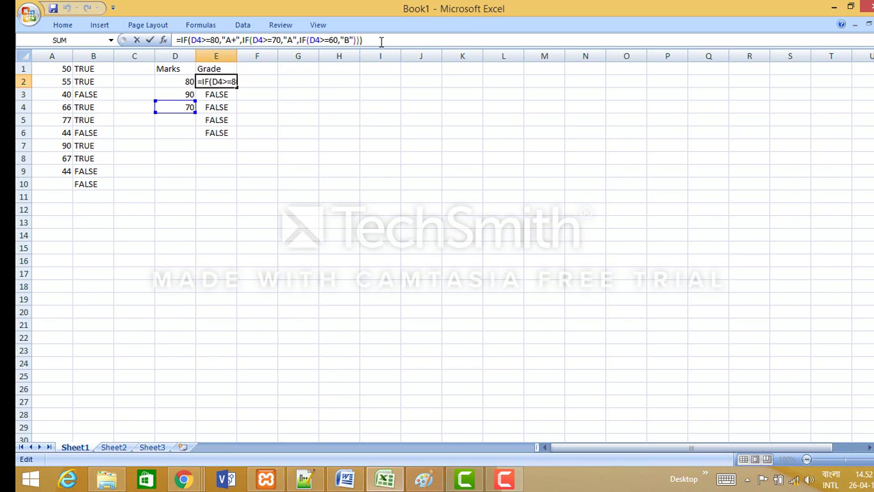
key(Left)
key(Left)
key(Left)
key(Left)
key(Left)
key(Left)
key(BackSpace)
key(BackSpace)
key(BackSpace)
key(BackSpace)
key(BackSpace)
key(BackSpace)
key(BackSpace)
key(BackSpace)
key(BackSpace)
key(BackSpace)
key(BackSpace)
key(BackSpace)
key(BackSpace)
key(BackSpace)
key(BackSpace)
key(BackSpace)
key(BackSpace)
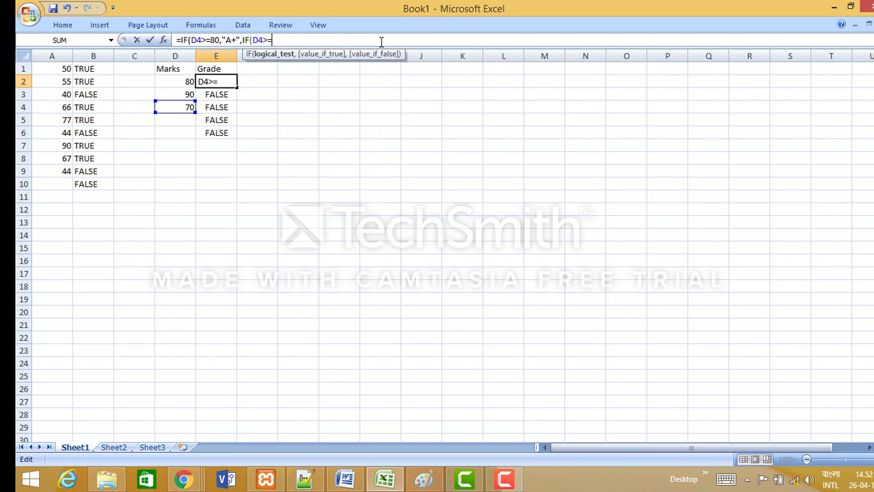
text(70,)
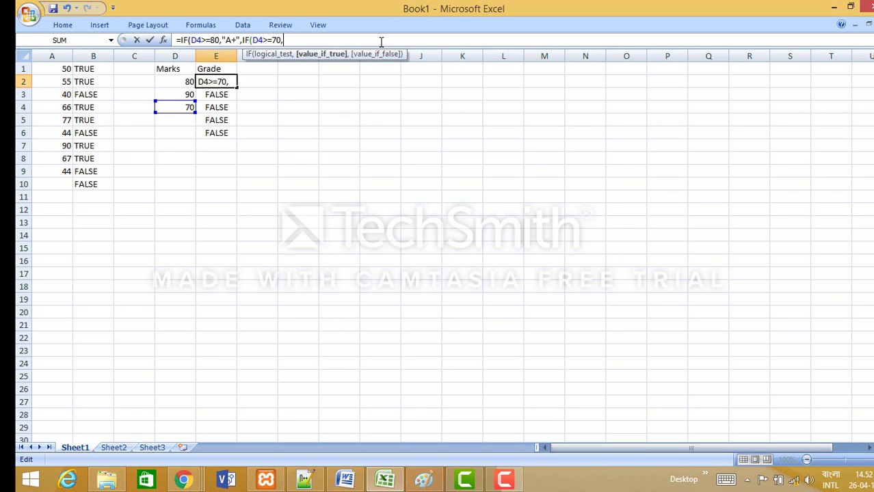
text("A")))
key(Return)
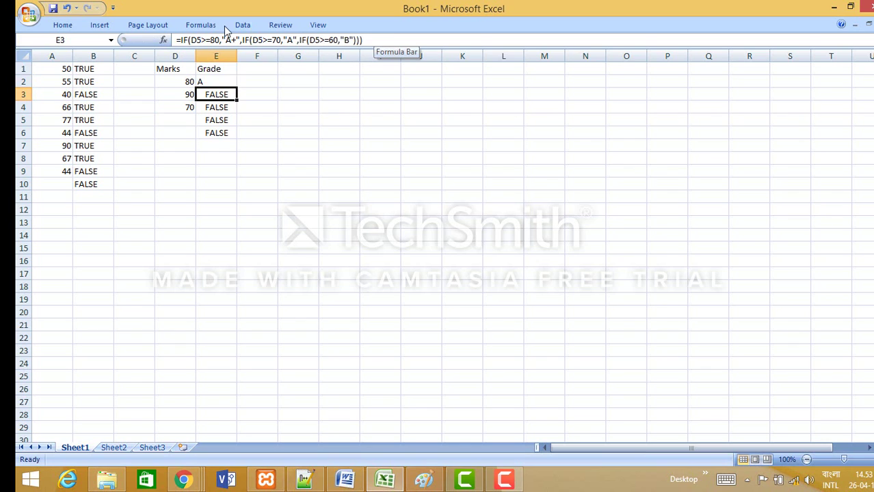
click(207, 81)
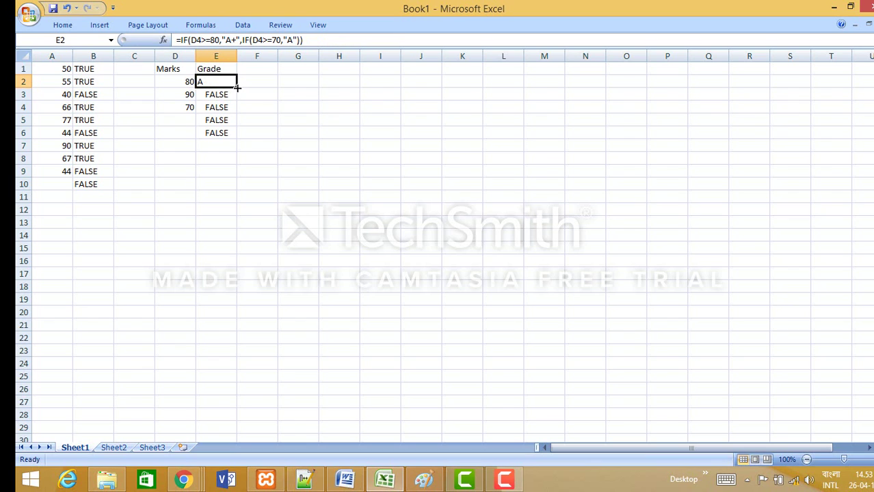
drag(237, 88, 234, 170)
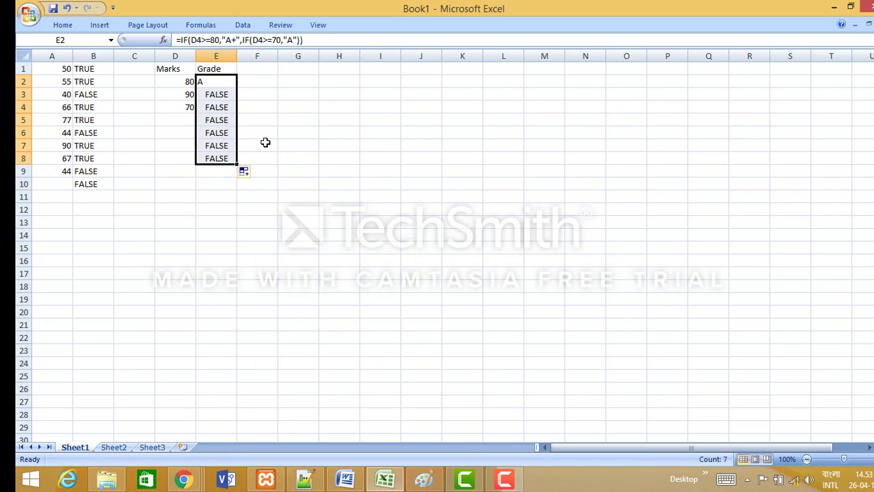
Delete the whole grade formula from cell E2.
click(321, 41)
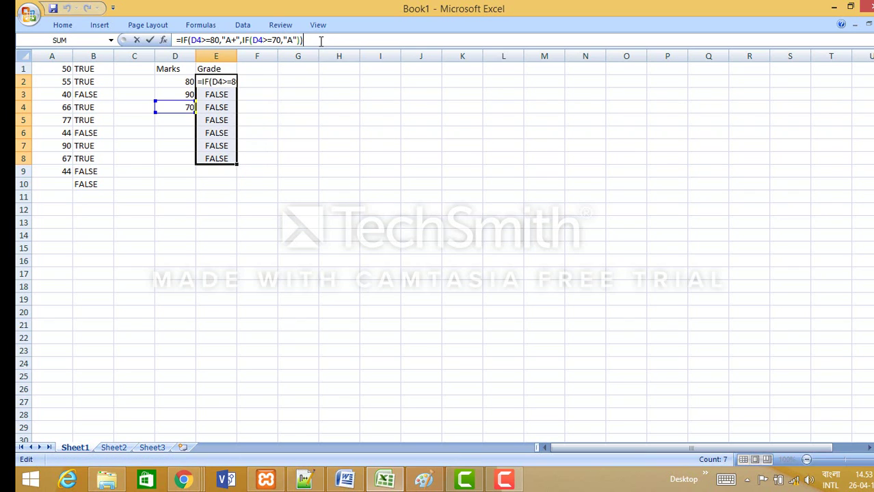
key(BackSpace)
key(BackSpace)
key(BackSpace)
key(BackSpace)
key(BackSpace)
key(BackSpace)
key(BackSpace)
key(BackSpace)
key(BackSpace)
key(BackSpace)
key(BackSpace)
key(BackSpace)
key(BackSpace)
key(BackSpace)
key(BackSpace)
key(BackSpace)
key(BackSpace)
key(BackSpace)
key(BackSpace)
key(BackSpace)
key(BackSpace)
key(BackSpace)
key(BackSpace)
key(BackSpace)
key(BackSpace)
key(BackSpace)
key(BackSpace)
key(BackSpace)
key(BackSpace)
key(BackSpace)
key(BackSpace)
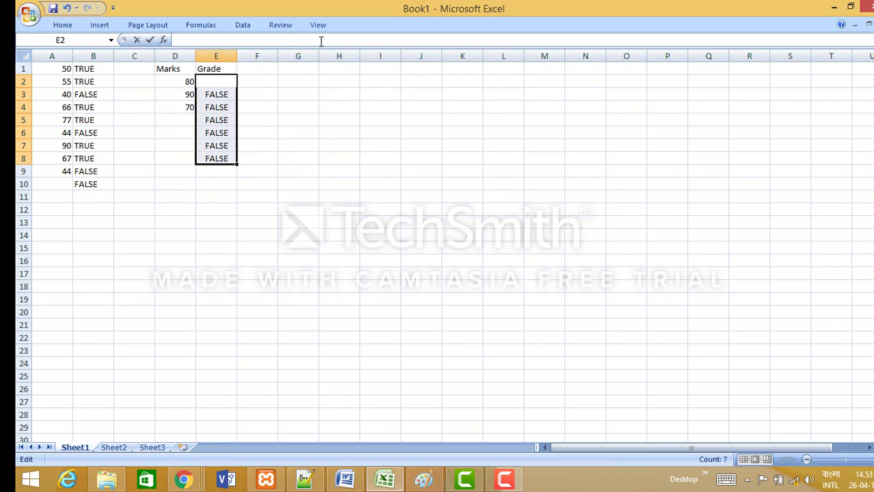
click(448, 139)
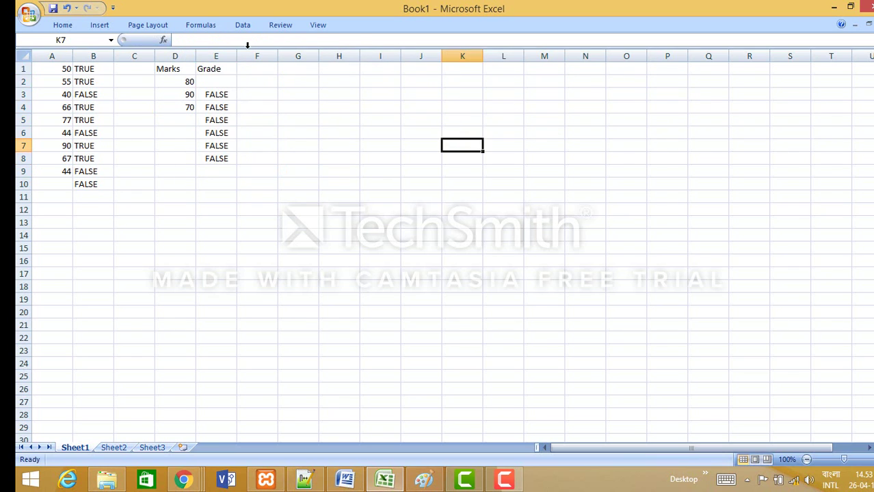
Start a new IF formula in the first grade cell, E2.
click(214, 81)
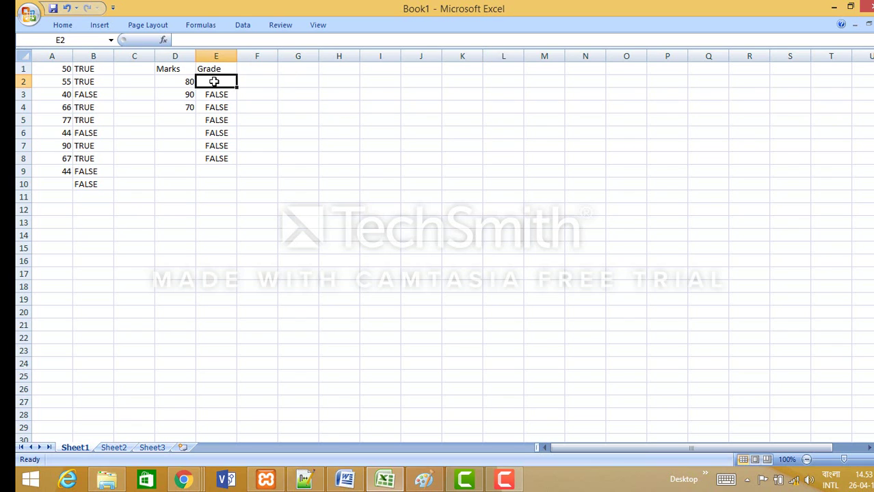
text(=if)
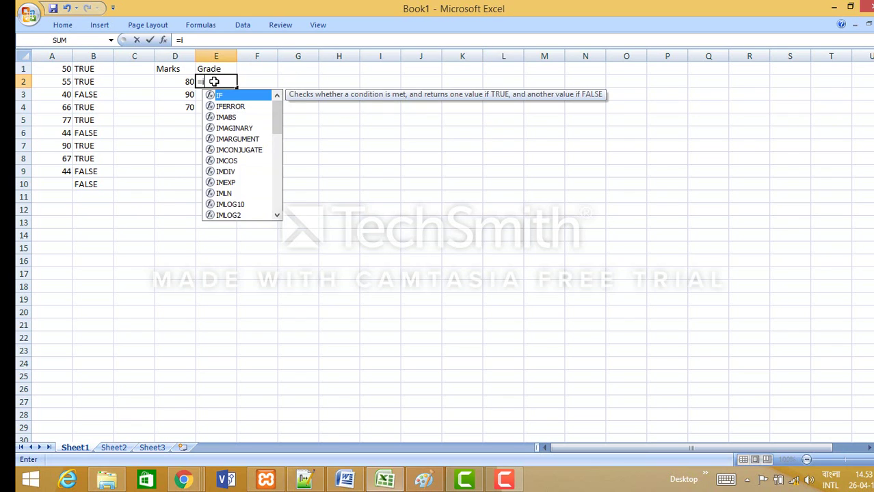
click(189, 82)
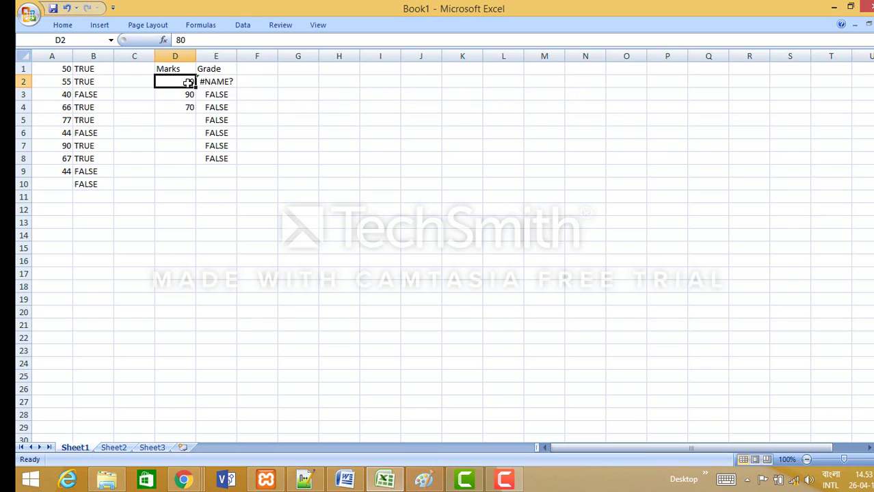
click(213, 83)
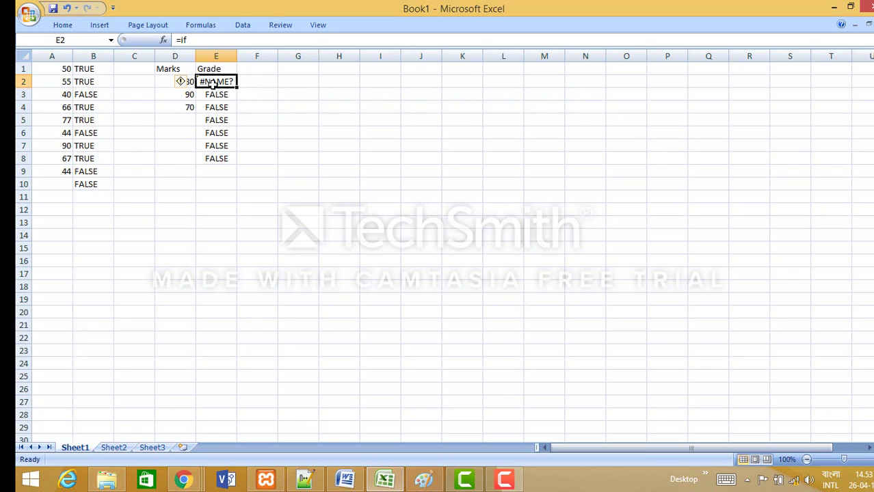
text(=if)
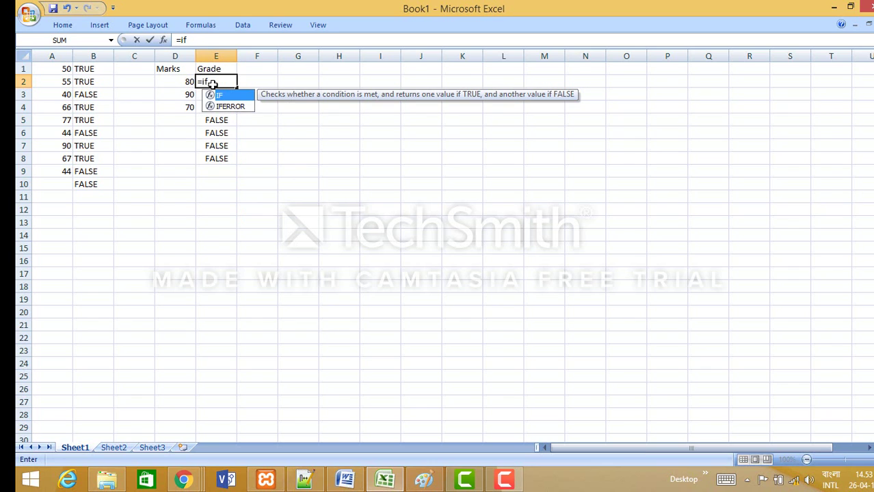
text(()
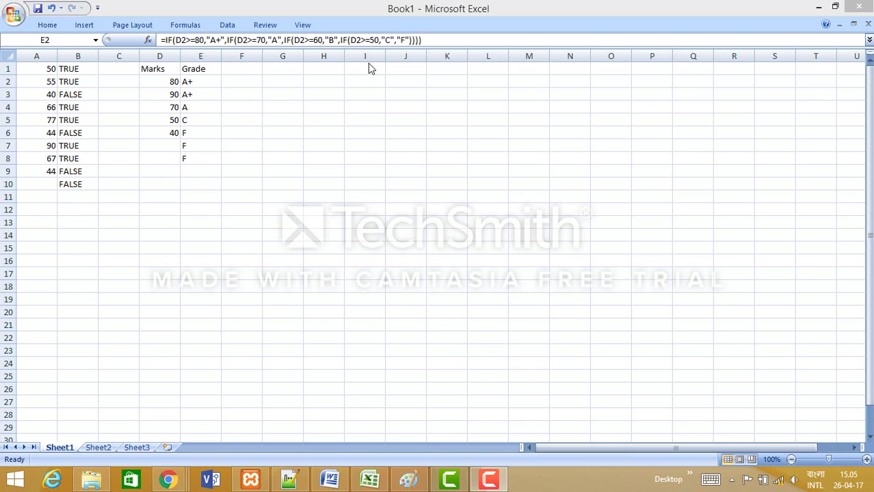
Review the completed nested IF formula in E2 and fill it down to E8.
click(425, 38)
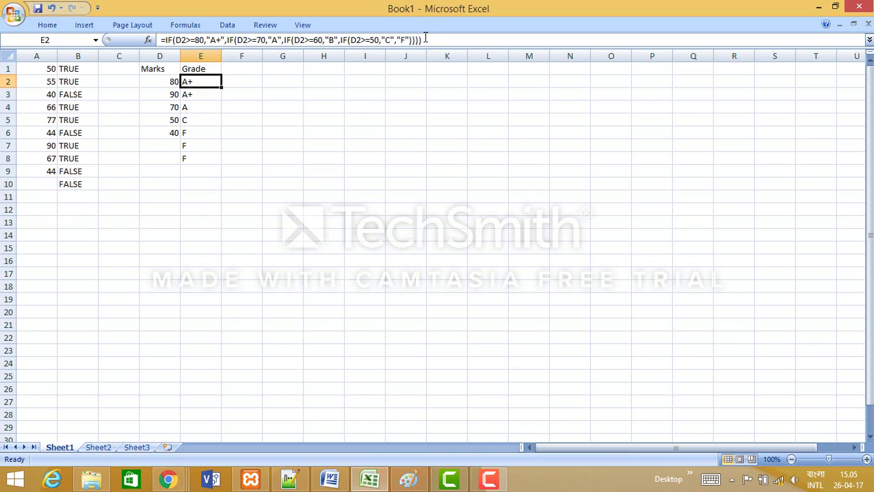
click(431, 39)
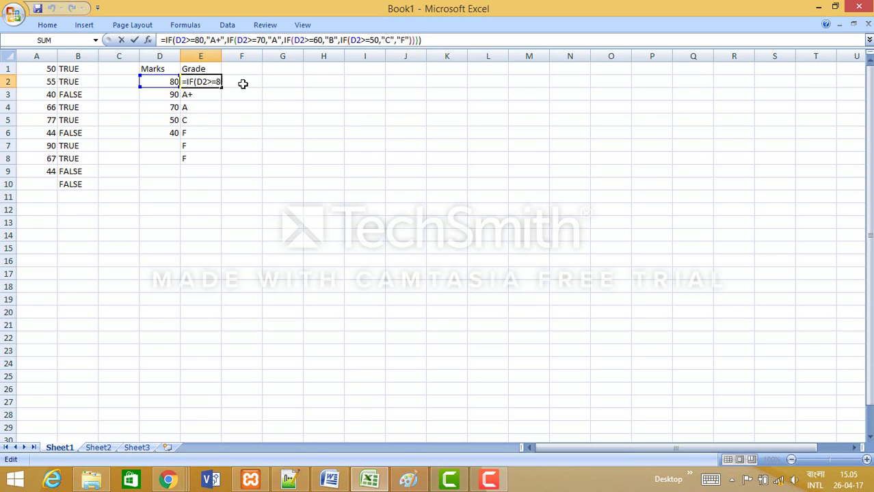
key(Return)
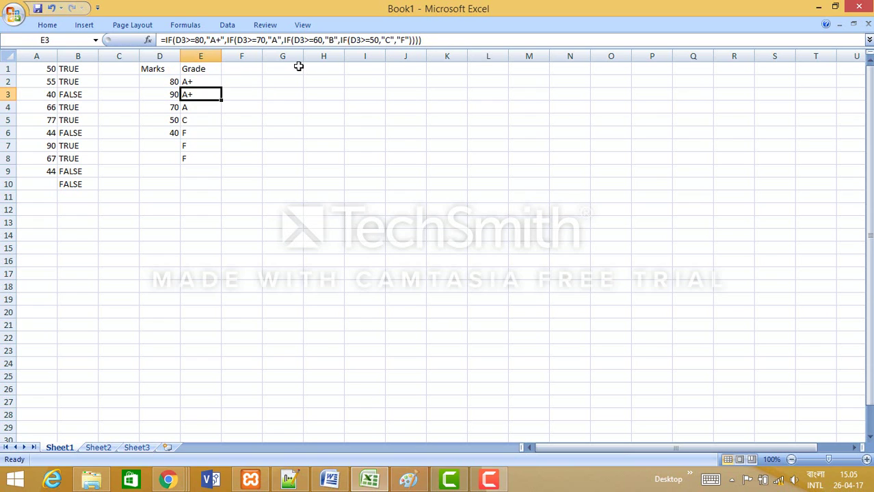
click(207, 81)
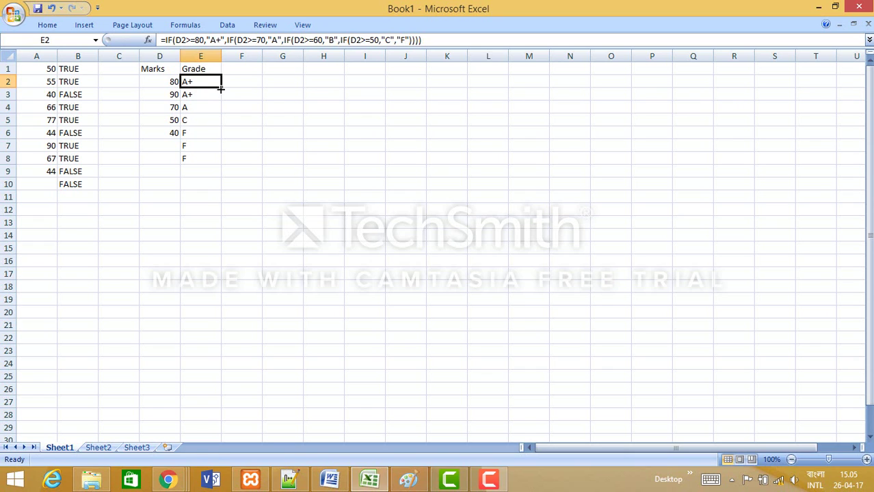
drag(220, 88, 216, 164)
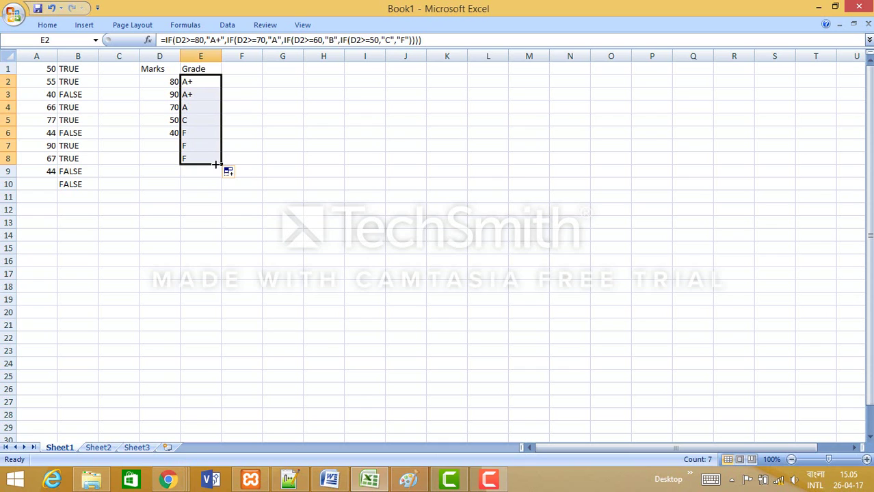
Enter 78 as the mark in D7 to test the grade formula.
click(169, 144)
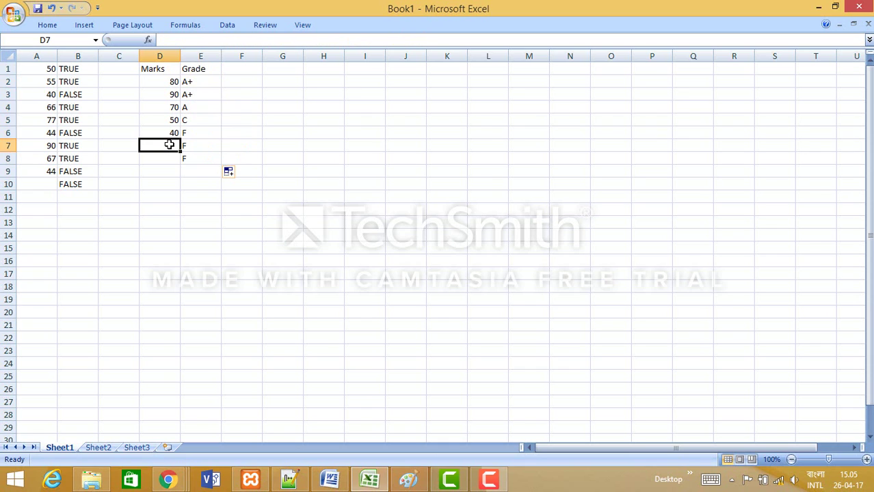
text(78)
key(Return)
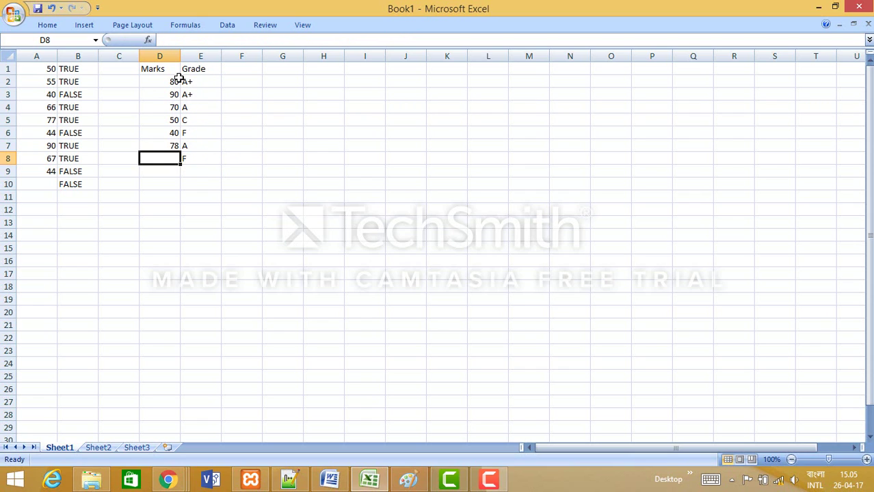
Add the heading "Subject" in C1, beside the Marks column.
click(122, 82)
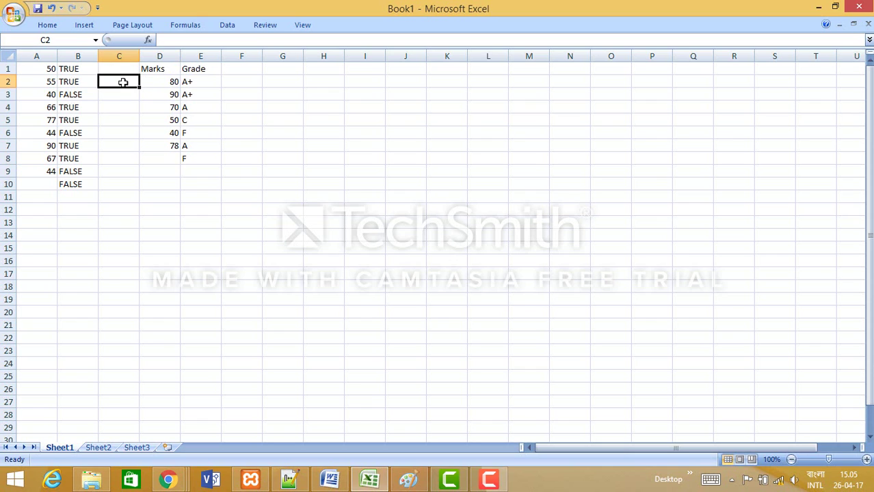
click(117, 71)
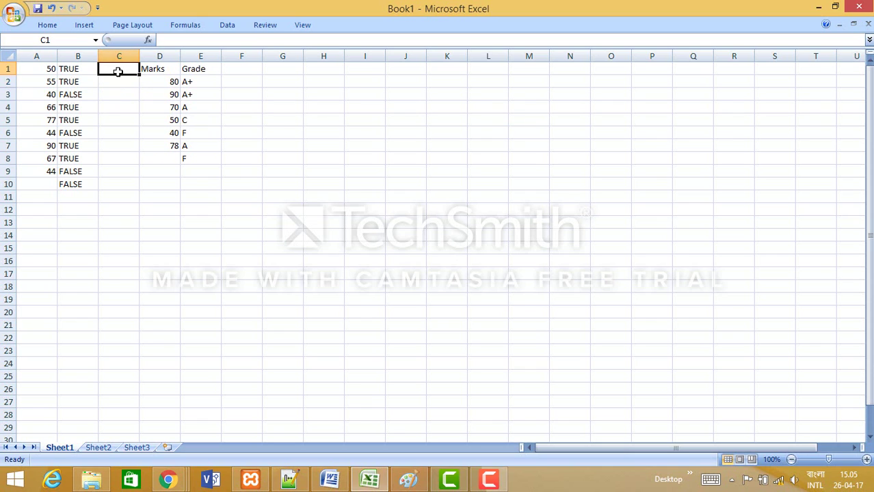
text(Su)
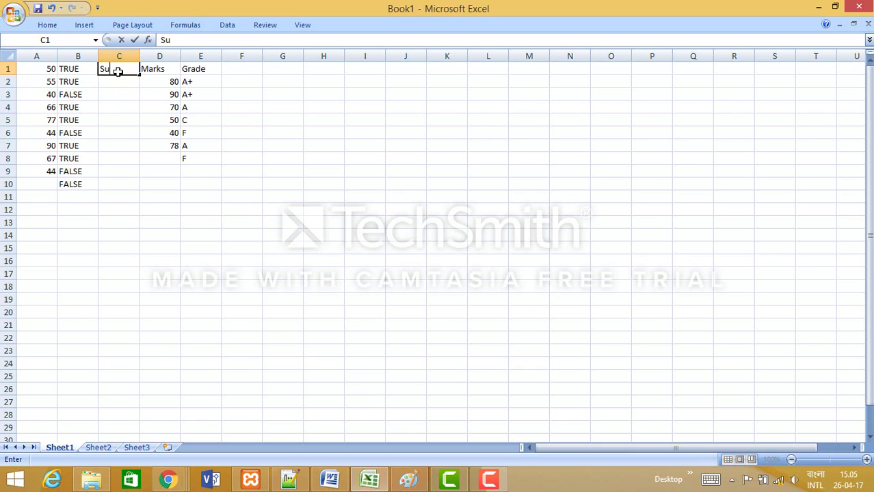
text(bject)
key(Return)
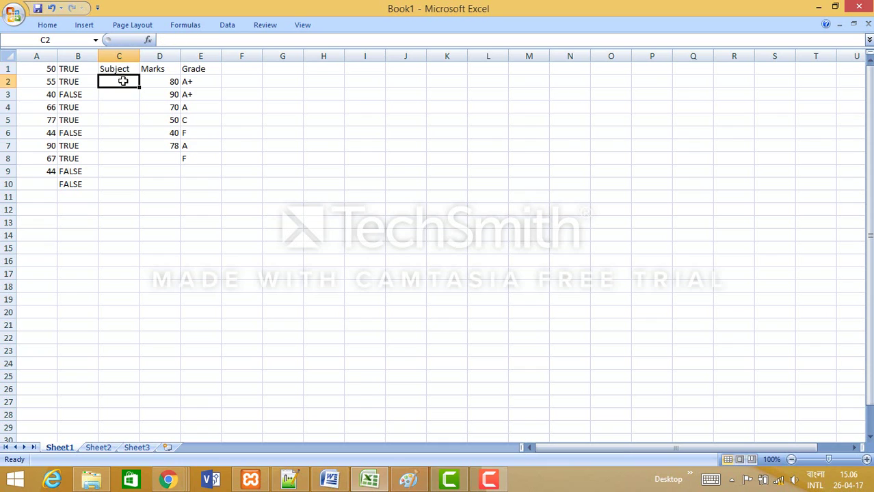
List the subjects Bangla, Math and English in C2 to C4.
text(B)
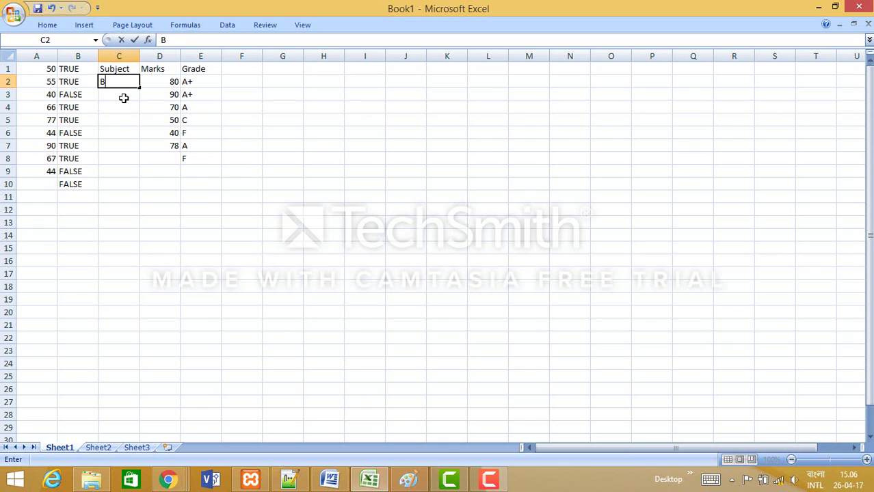
text(angla)
key(Return)
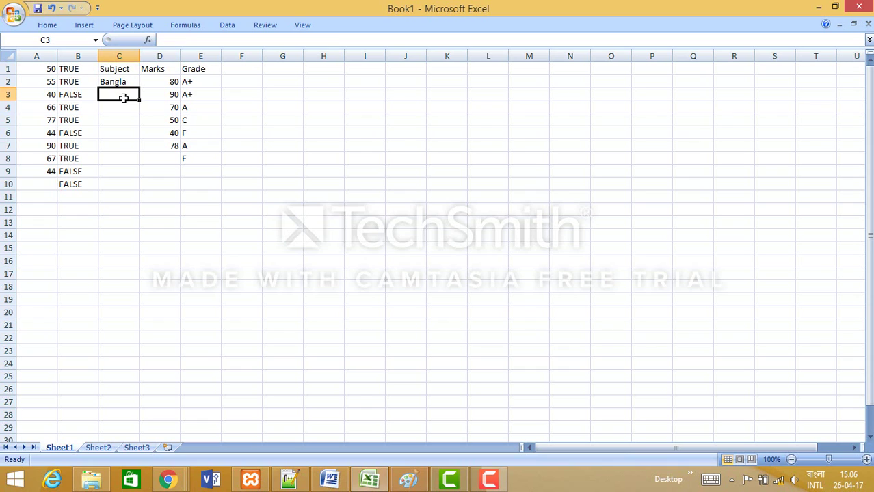
text(Math)
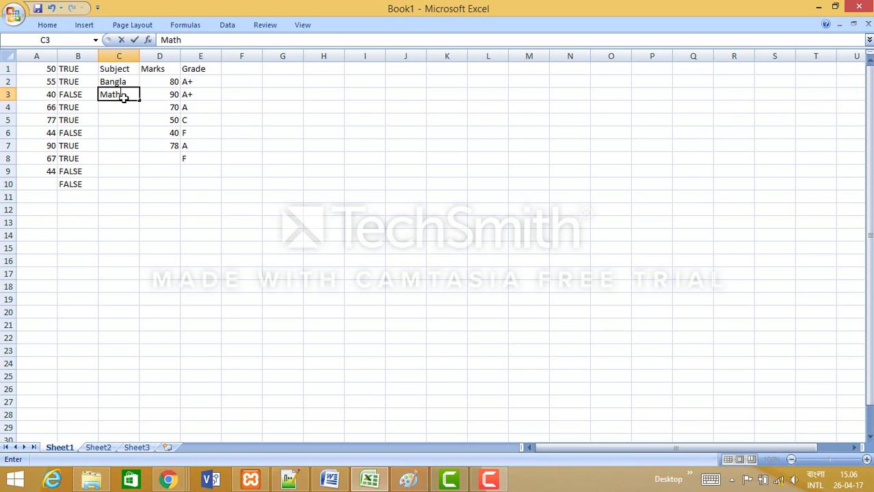
key(Return)
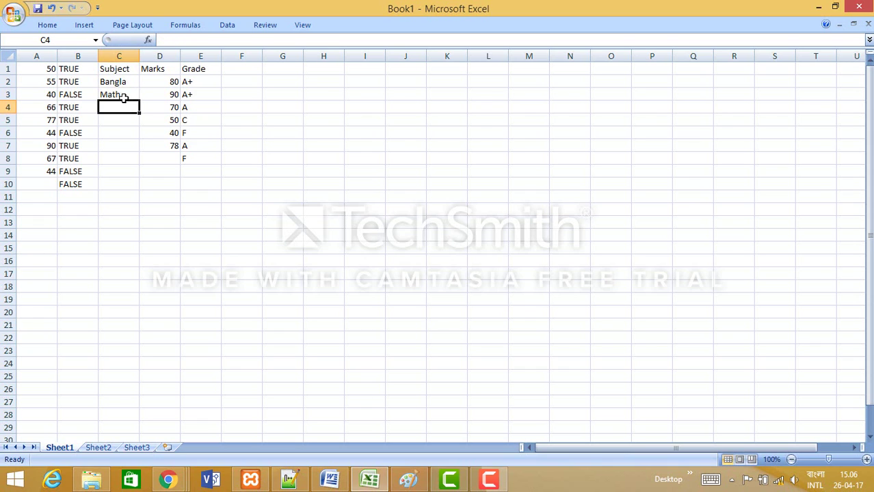
text(Eng)
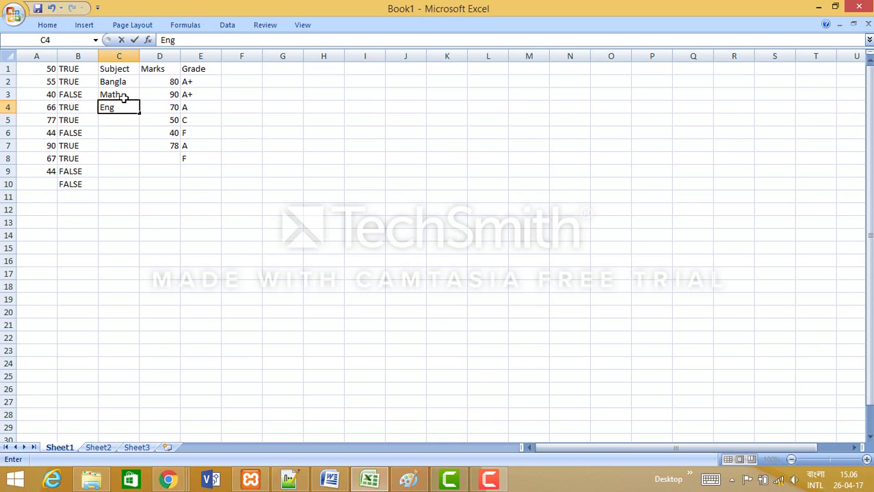
text(lish)
click(313, 92)
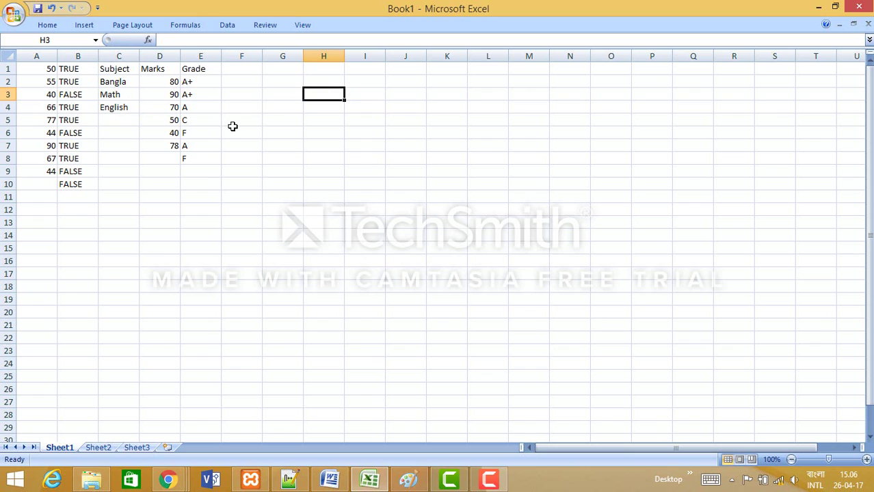
click(201, 87)
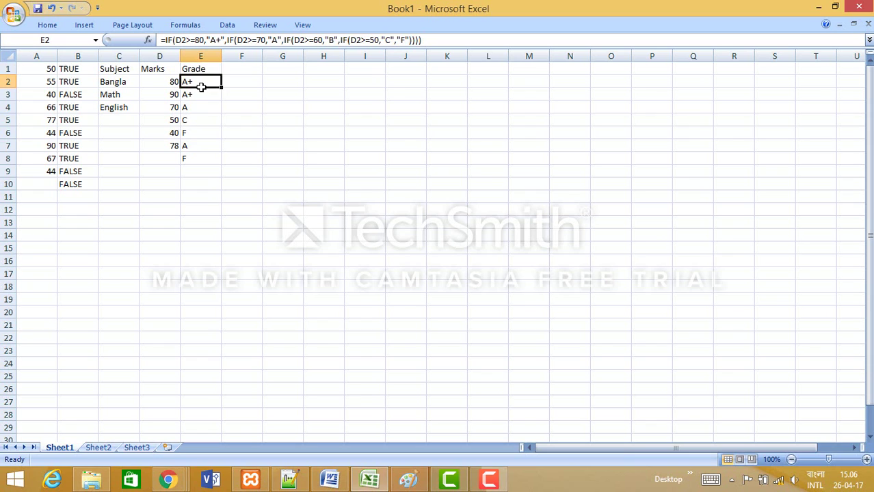
click(318, 107)
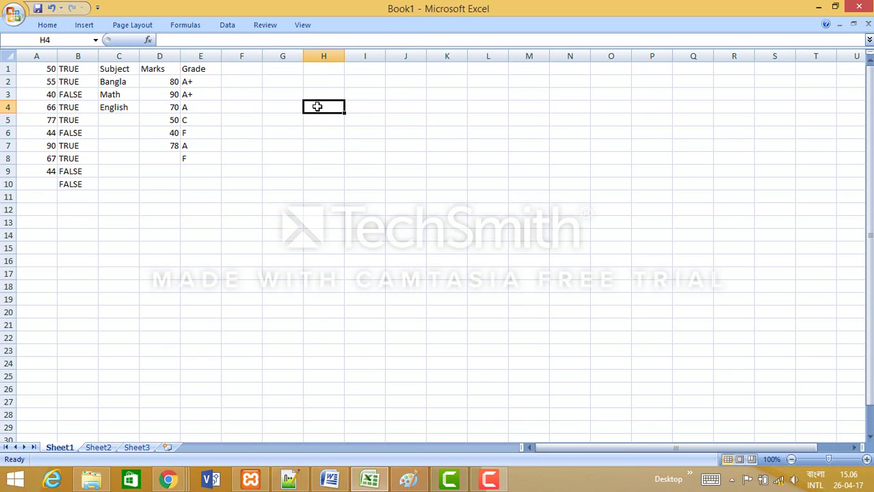
click(264, 82)
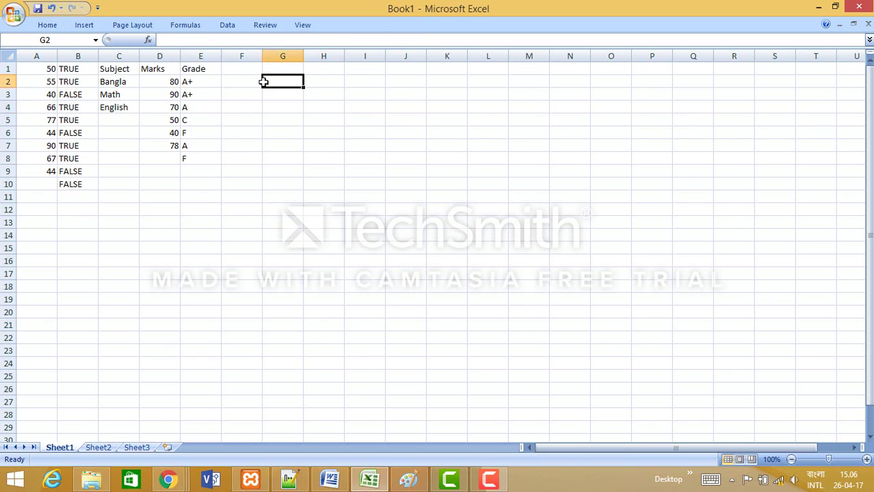
click(340, 107)
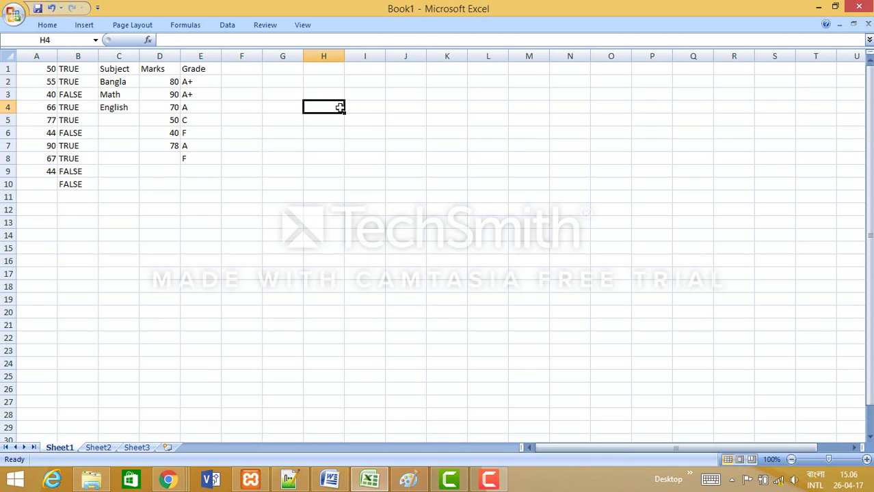
click(223, 82)
click(278, 85)
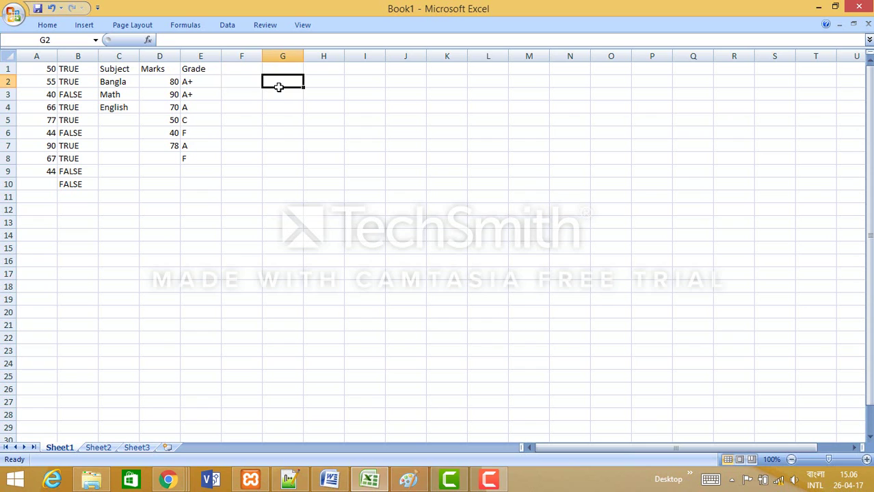
click(490, 483)
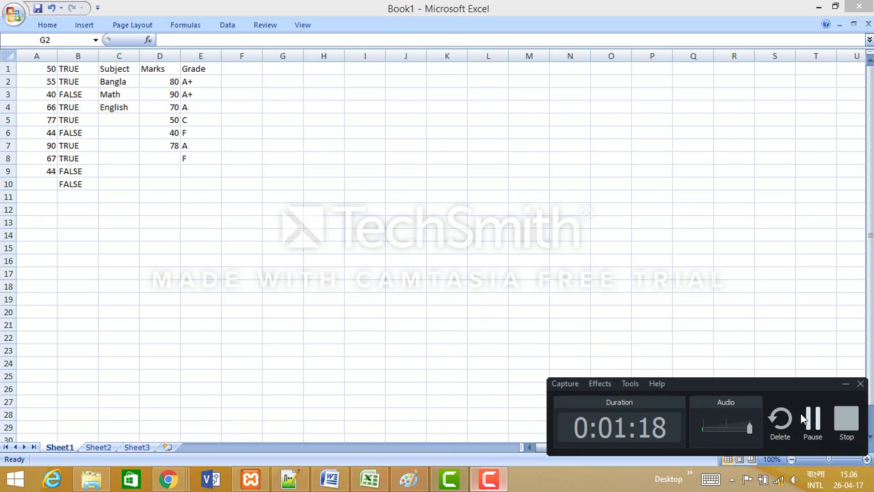